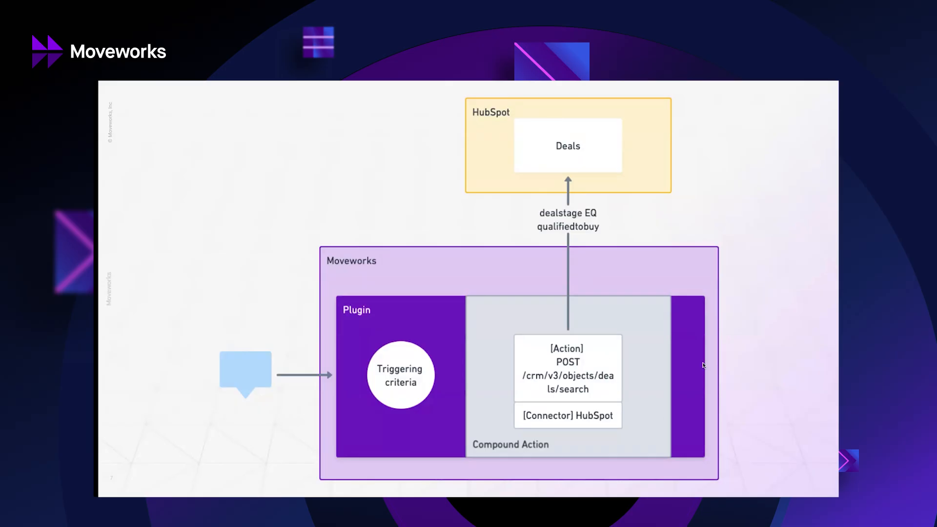
Leave the slide presentation and open the HubSpot board of all deals.
key(Right)
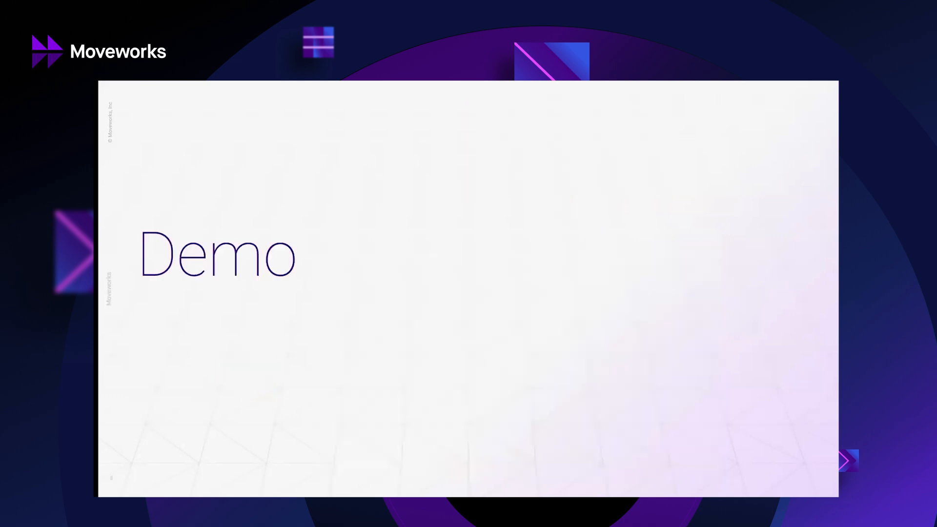
key(Escape)
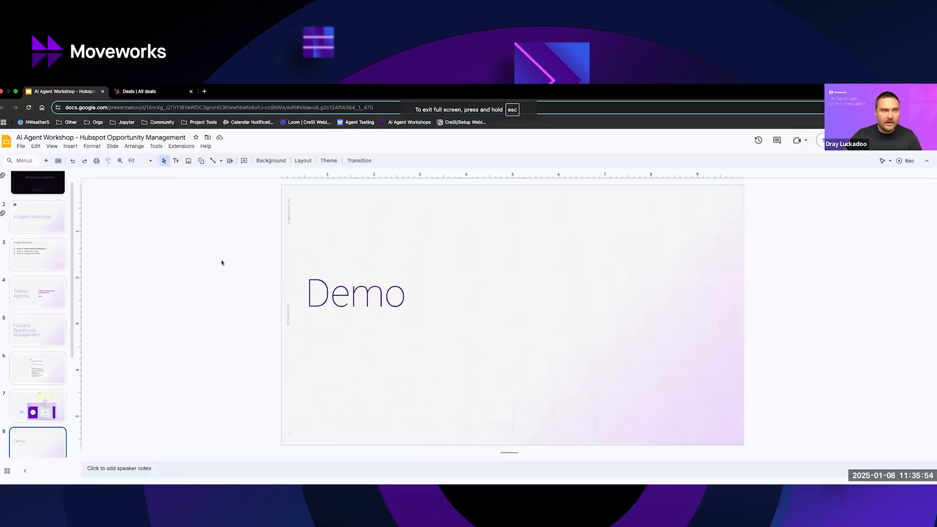
click(132, 92)
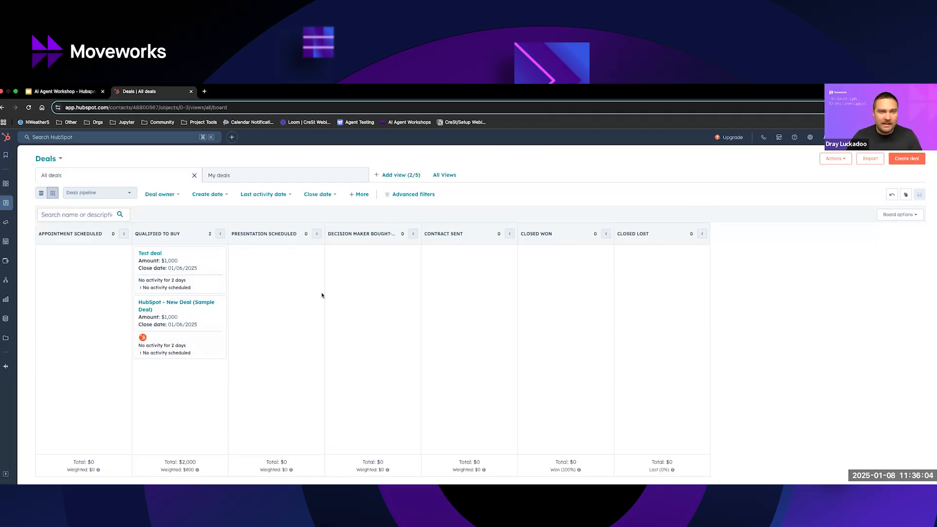
Switch to the Agentic A Hackathon chat in Slack and clear the conversation with the message "b@nner clear".
key(ctrl+Up)
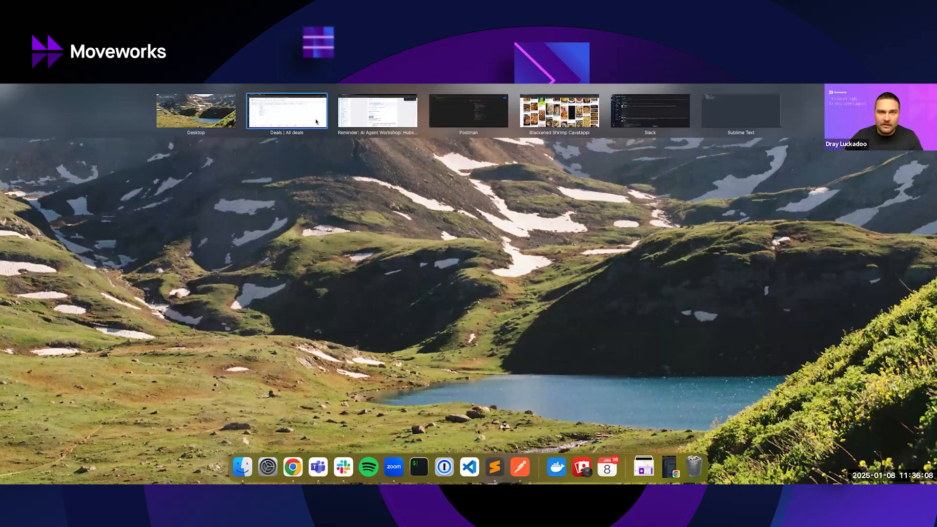
click(410, 181)
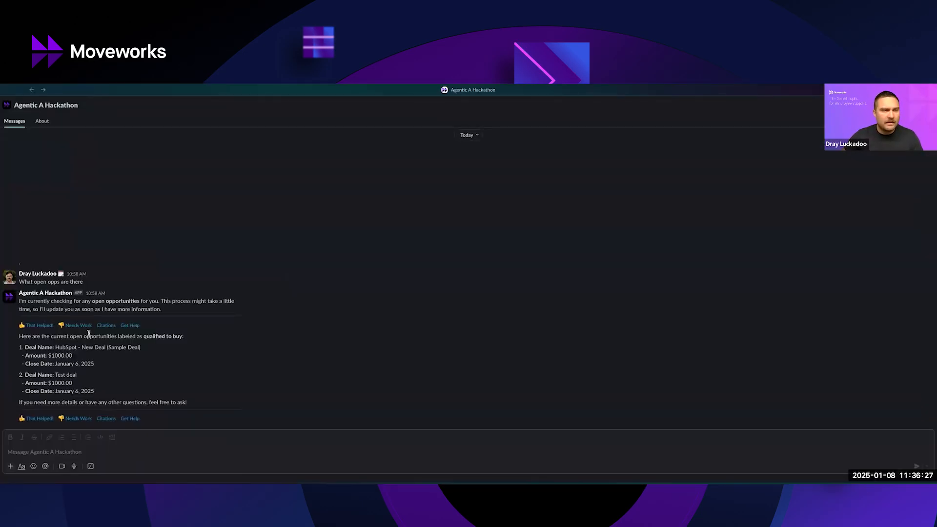
drag(20, 282, 95, 285)
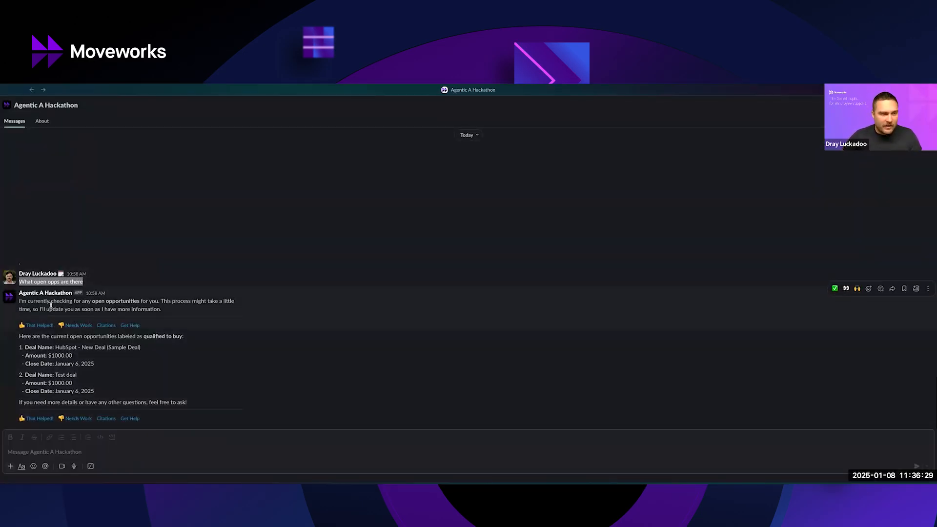
click(93, 452)
text(b@nner clear)
key(Return)
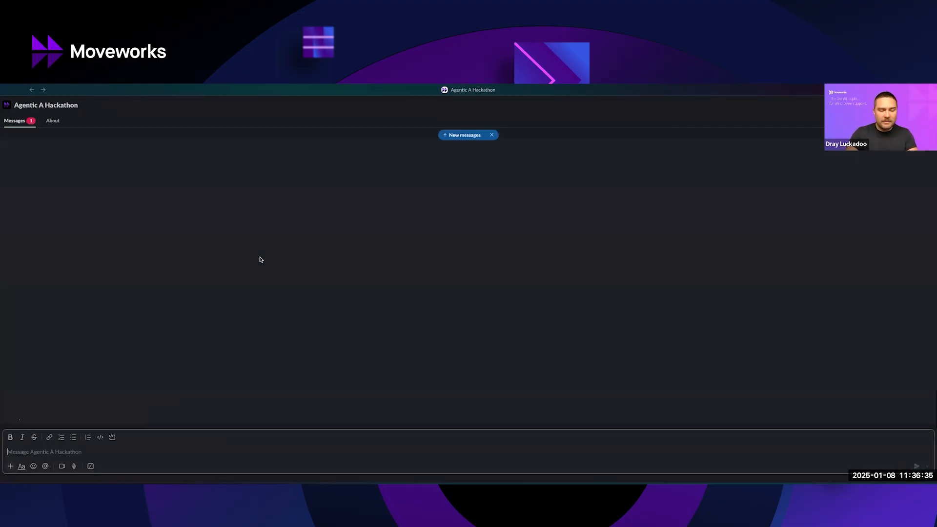
Send the bot the question "What are the open opporunities?".
text(What)
key(BackSpace)
key(BackSpace)
key(BackSpace)
key(BackSpace)
key(BackSpace)
text(What are the open opp)
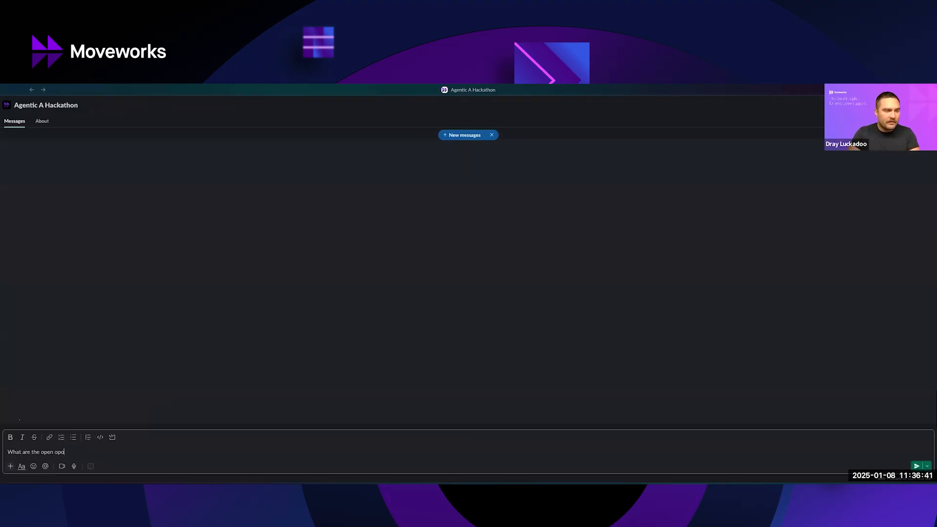
text(orutnities)
key(BackSpace)
key(BackSpace)
key(BackSpace)
key(BackSpace)
key(BackSpace)
key(BackSpace)
key(BackSpace)
text(nities?)
key(Return)
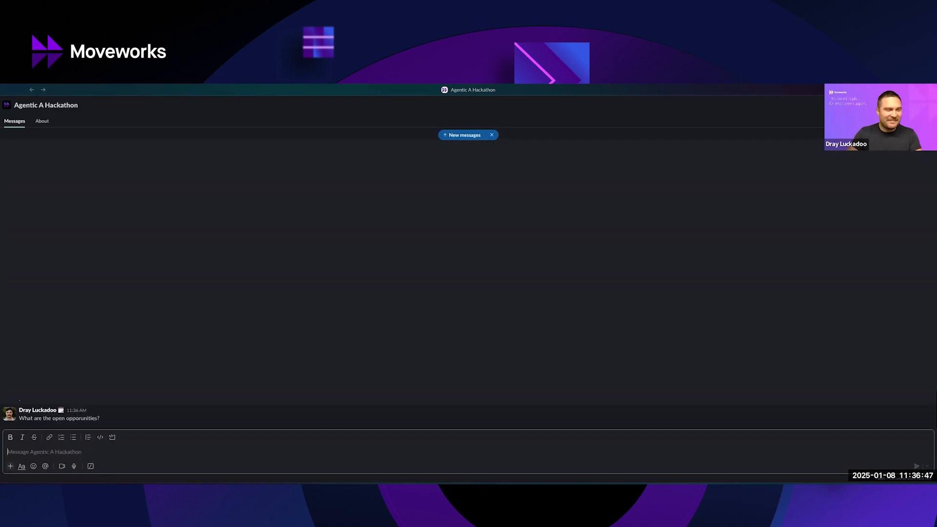
Examine the bot's replies, including how it interprets the question and the deal details it lists.
double_click(69, 419)
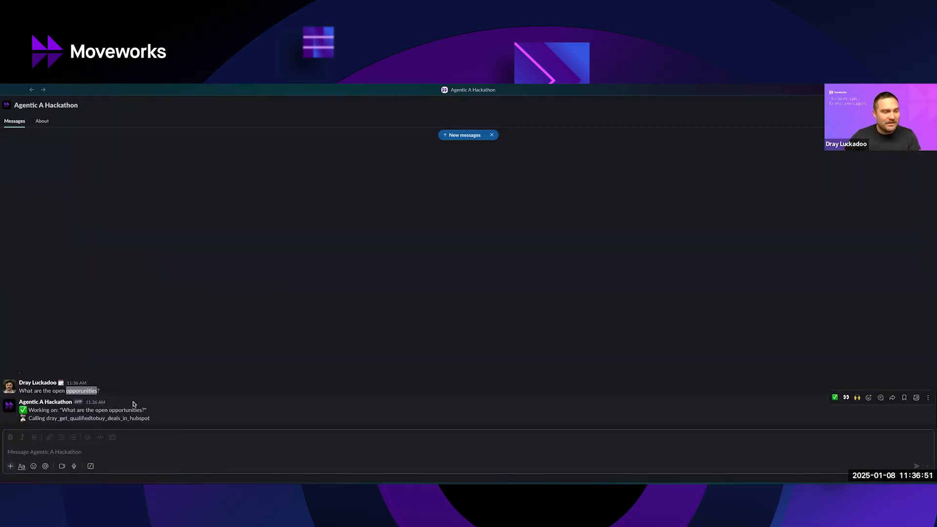
double_click(125, 410)
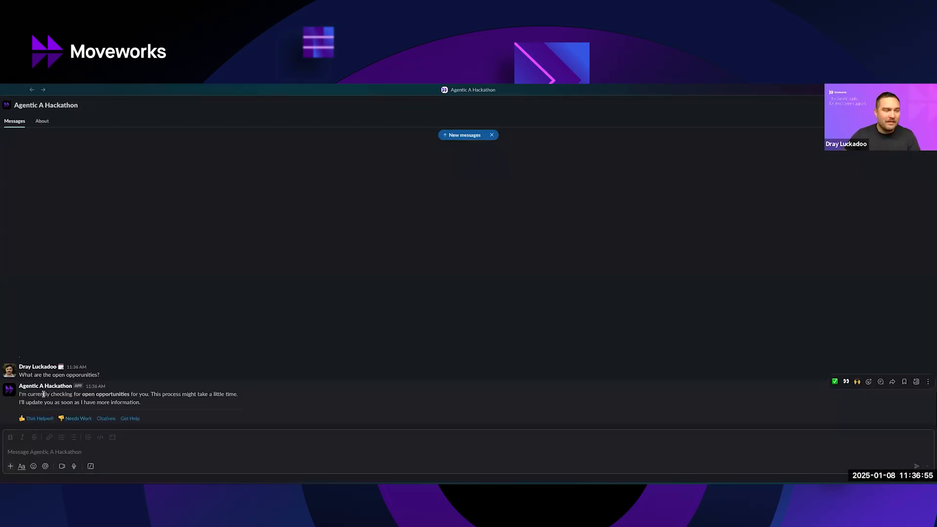
triple_click(59, 395)
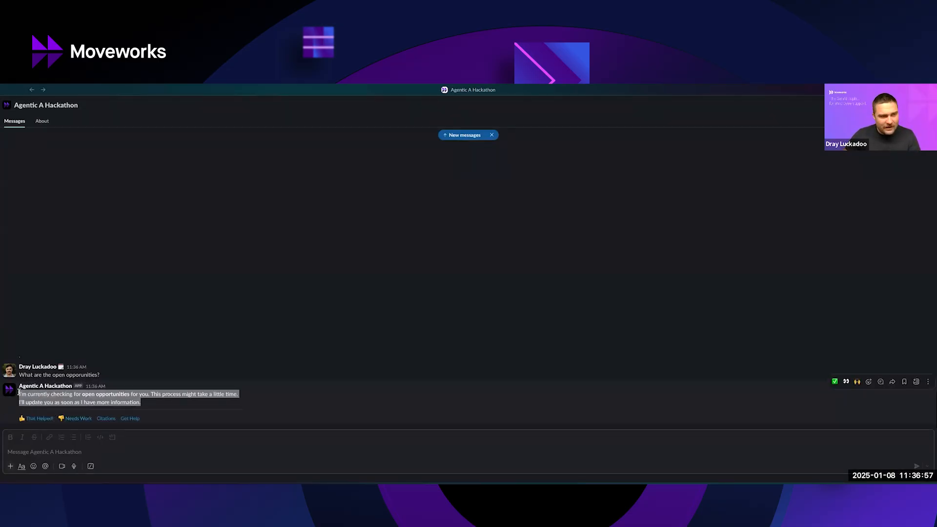
click(206, 412)
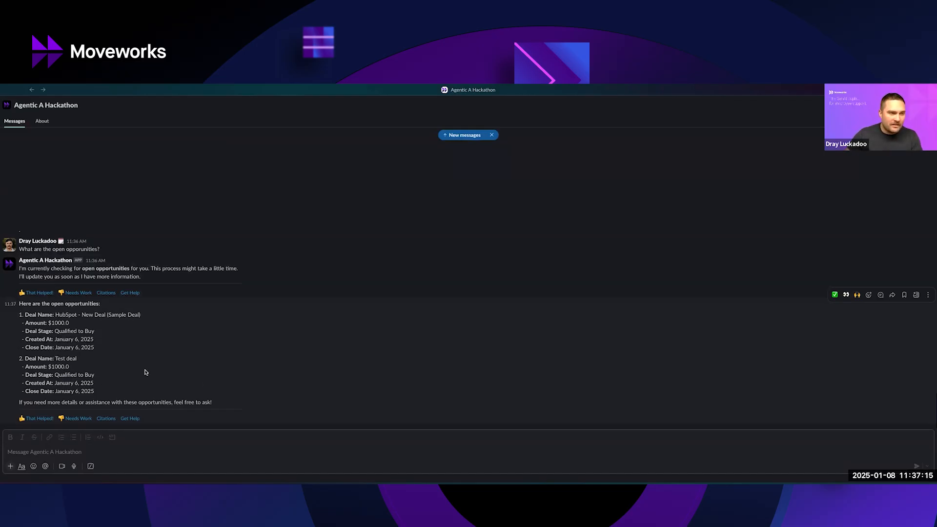
double_click(69, 333)
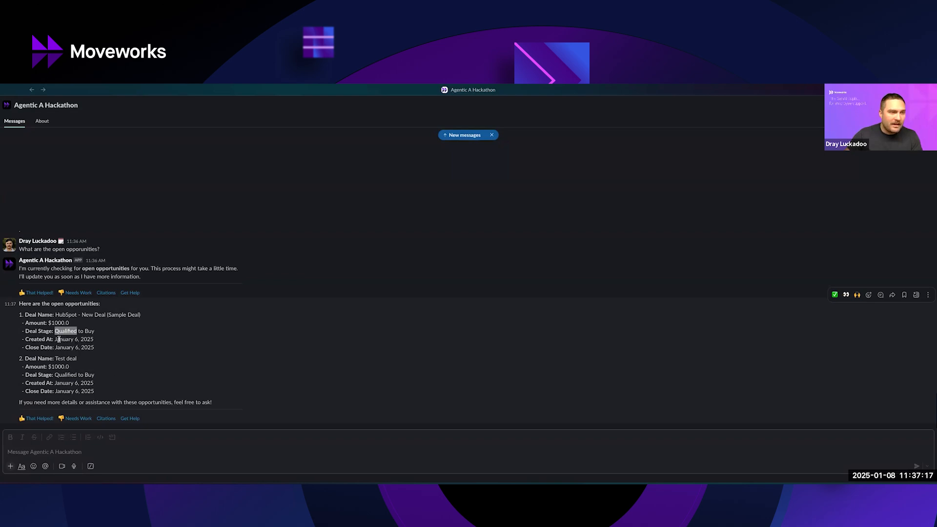
click(46, 385)
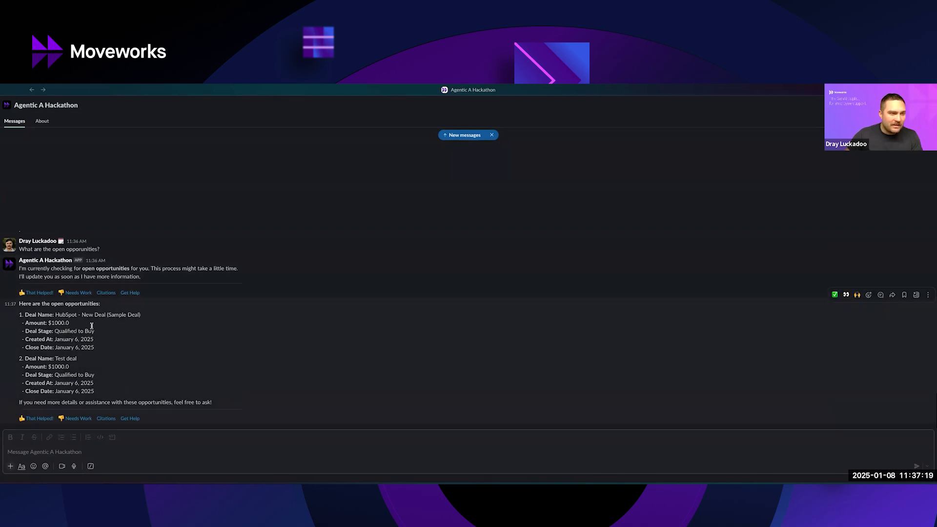
Switch back to the HubSpot deals board and examine the Qualified to Buy stage.
key(ctrl+Up)
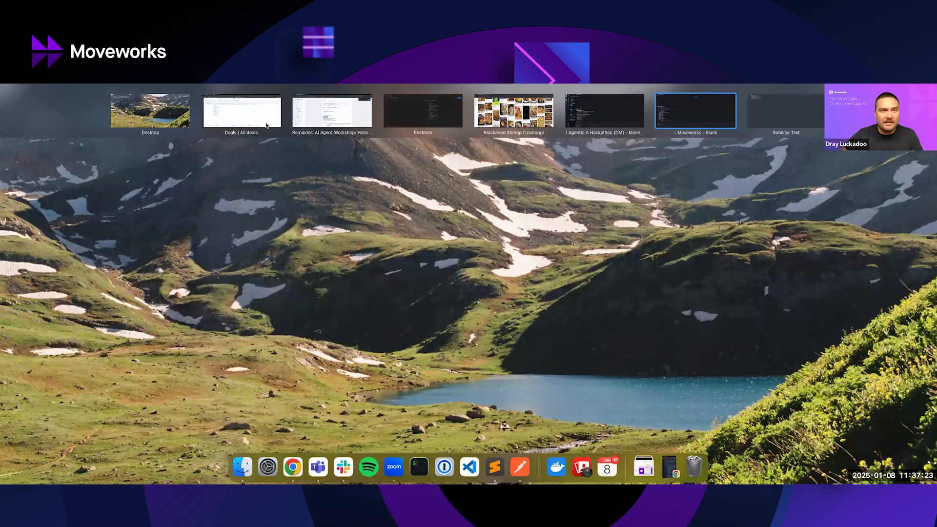
click(269, 124)
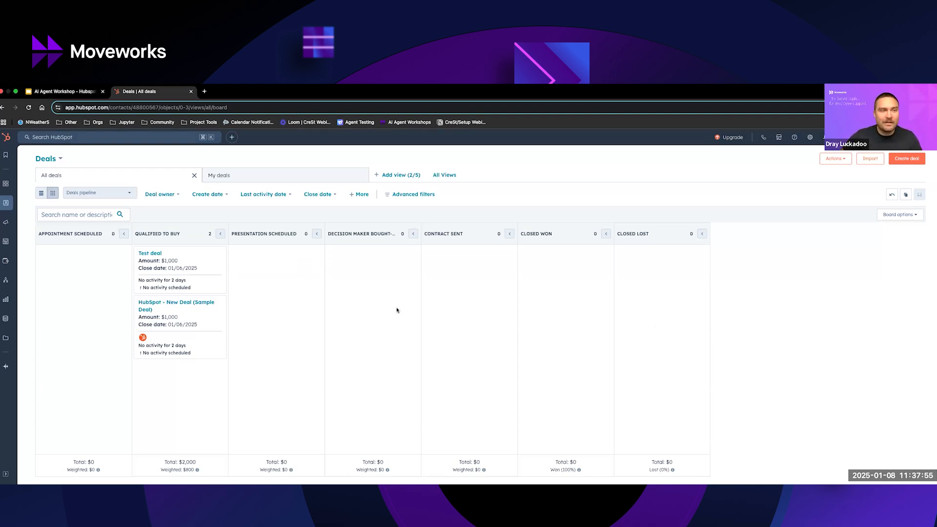
triple_click(177, 234)
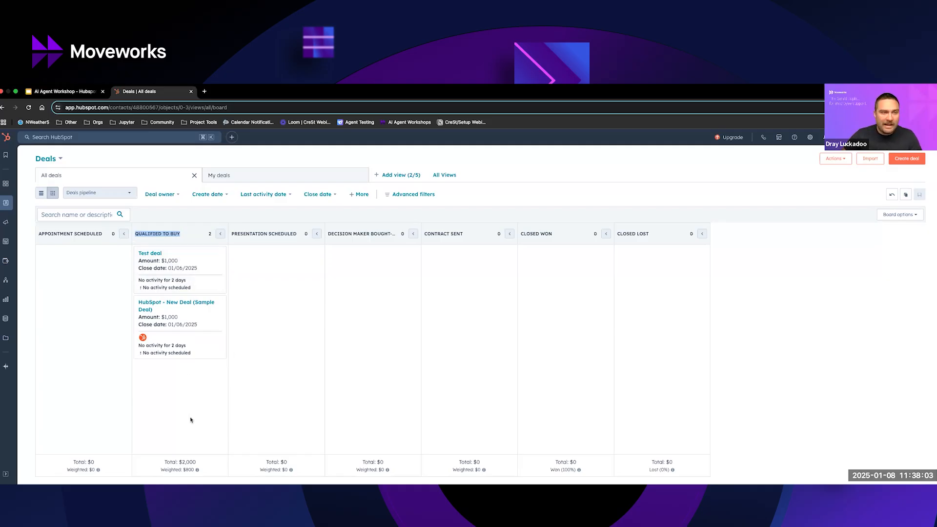
key(ctrl+Up)
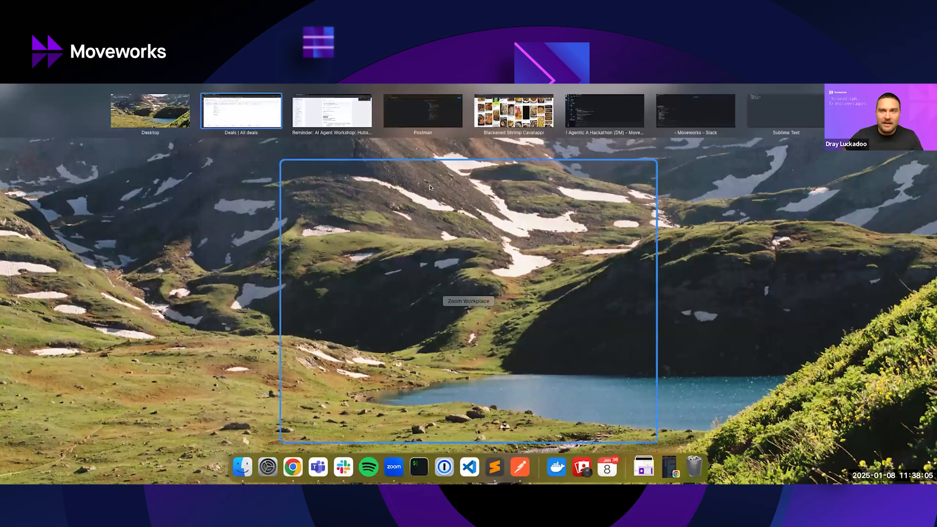
click(423, 110)
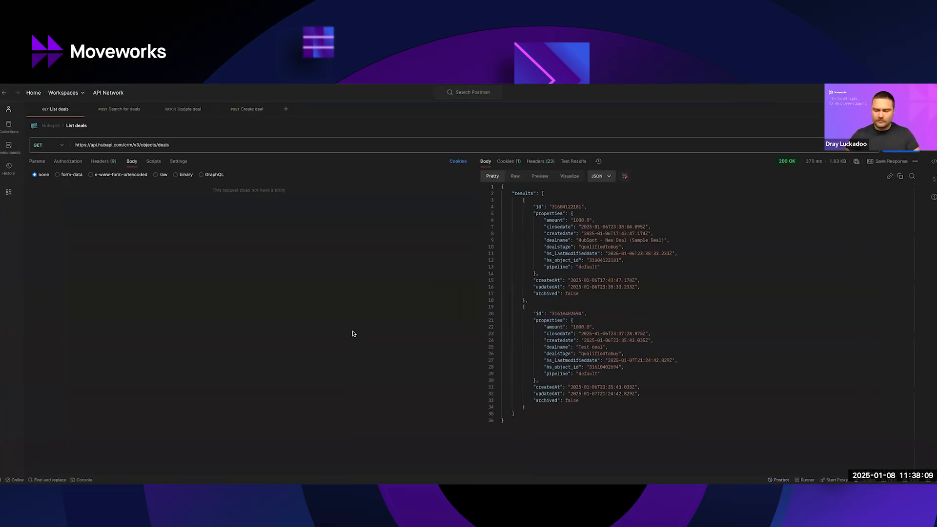
key(ctrl+Up)
click(243, 115)
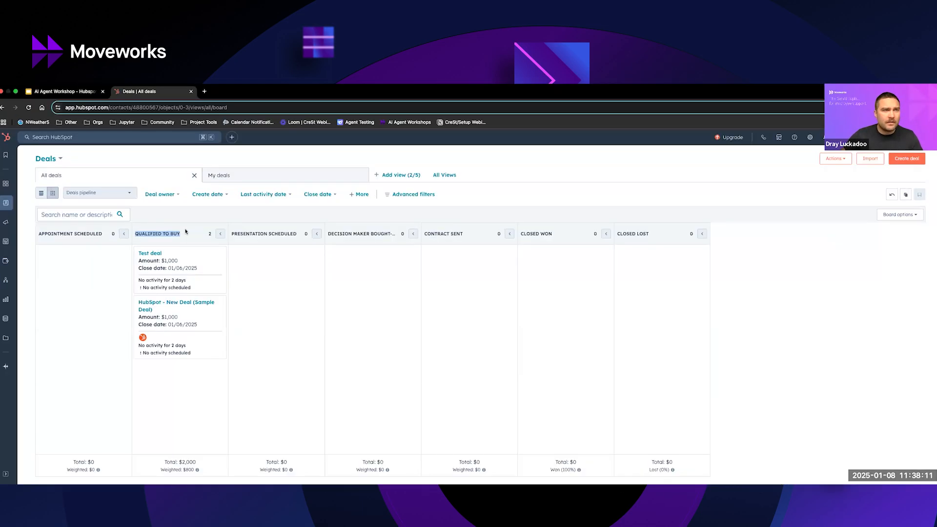
Open the Moveworks Demo app from the connected apps in the HubSpot integration settings.
click(810, 140)
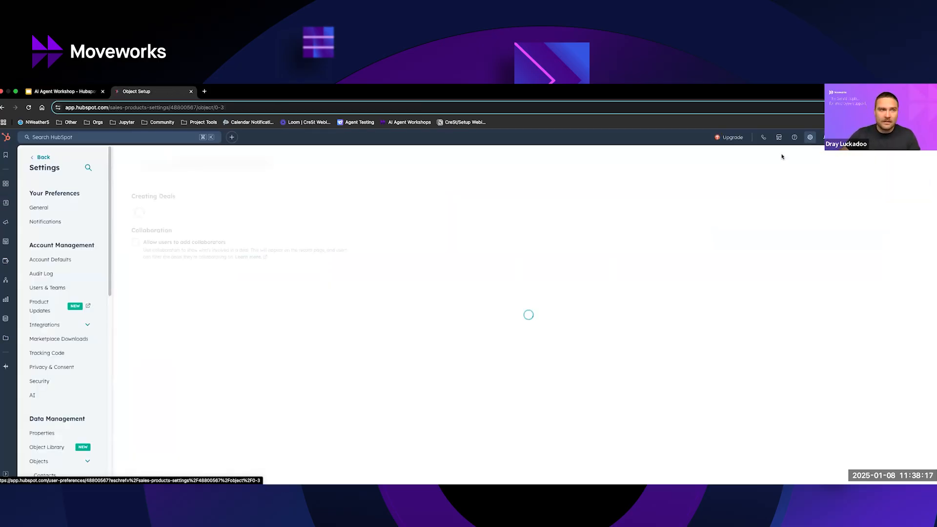
click(90, 327)
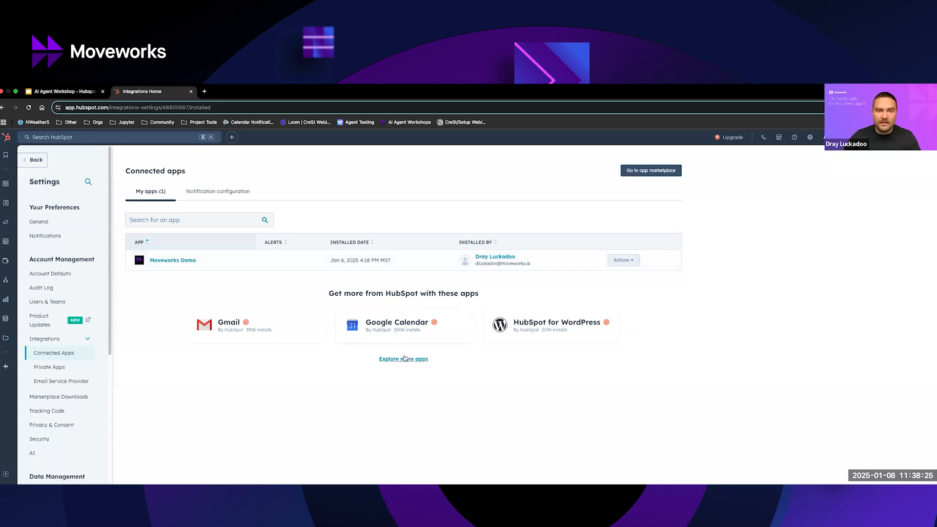
click(176, 261)
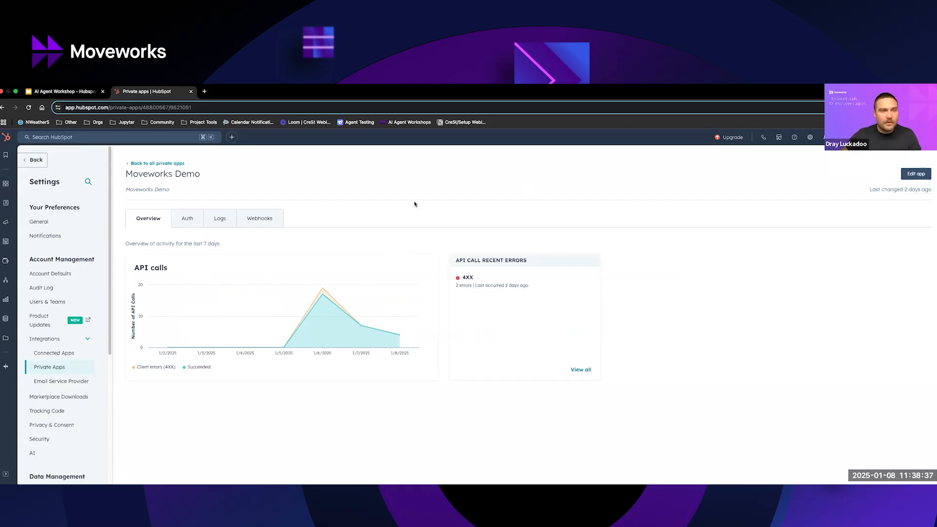
Examine the deal read and write scopes in the app's authentication details, and return to the deals board.
click(200, 218)
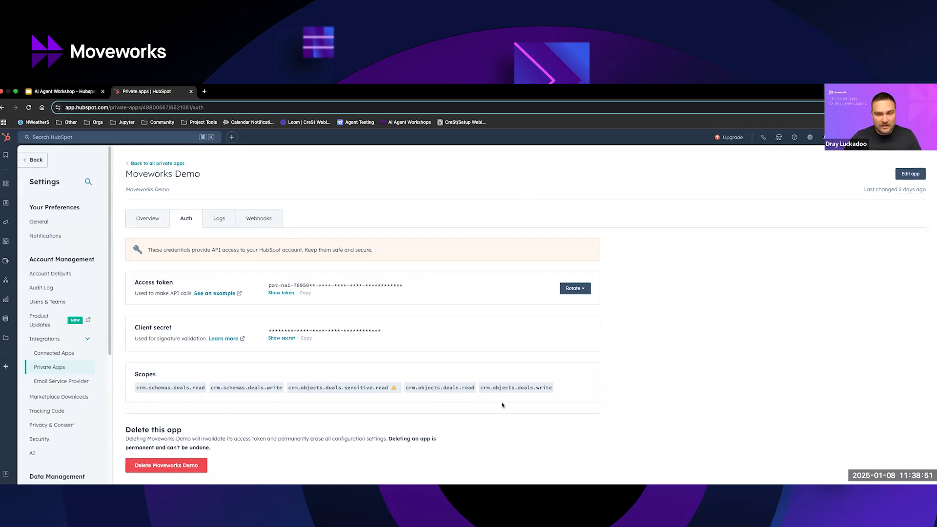
drag(553, 388, 142, 384)
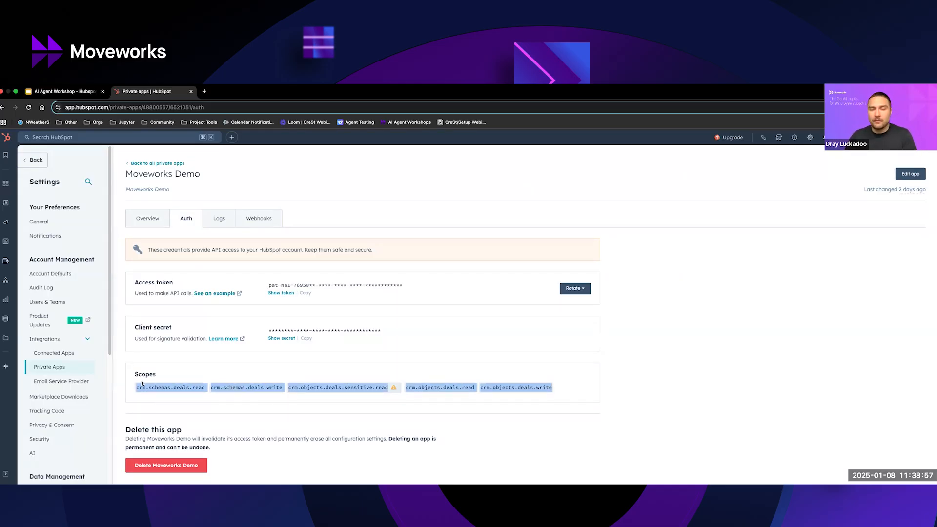
double_click(429, 387)
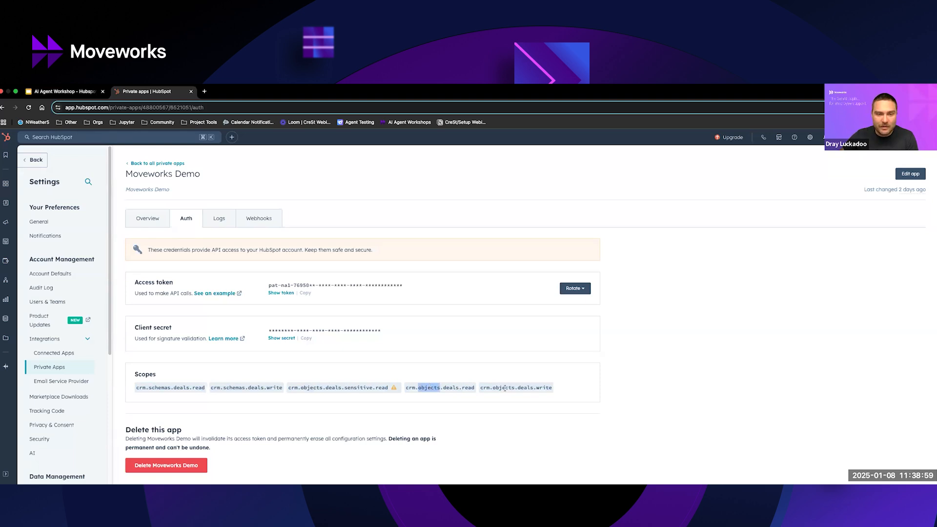
double_click(503, 388)
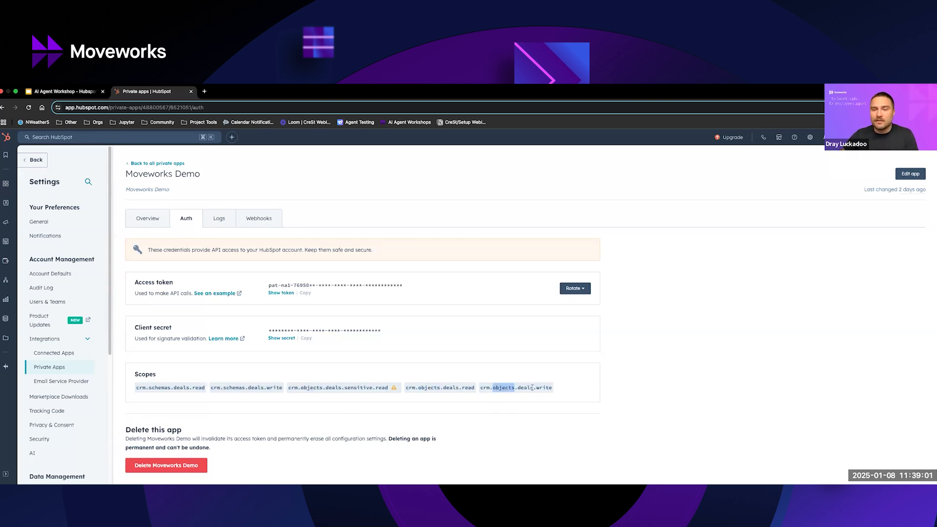
click(447, 389)
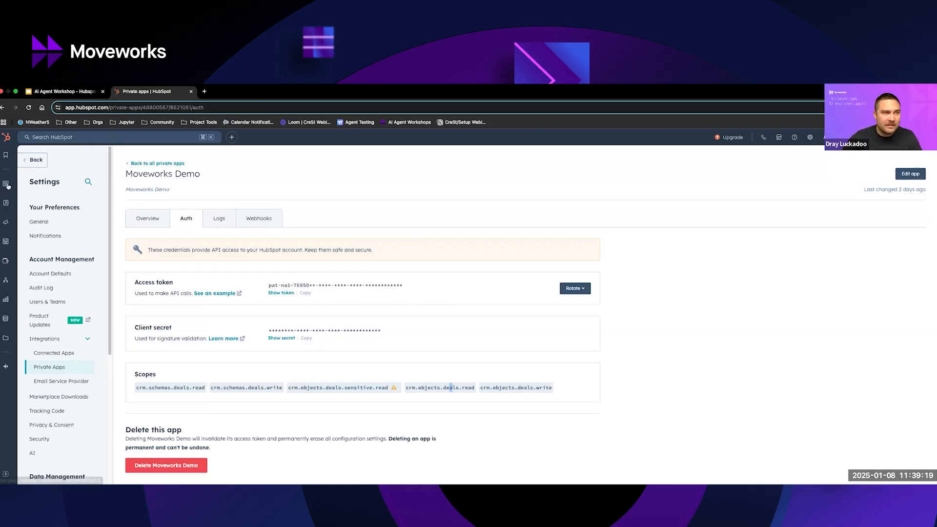
mouse_move(4, 210)
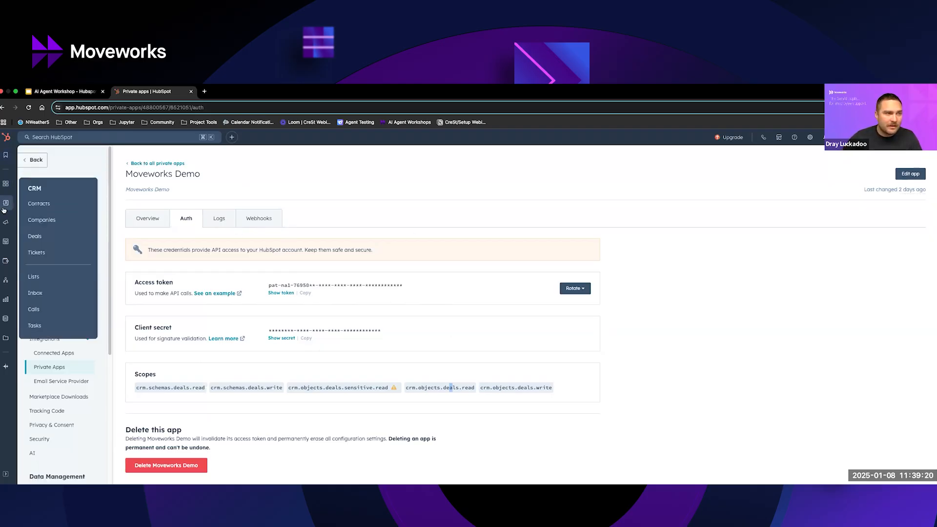
click(53, 237)
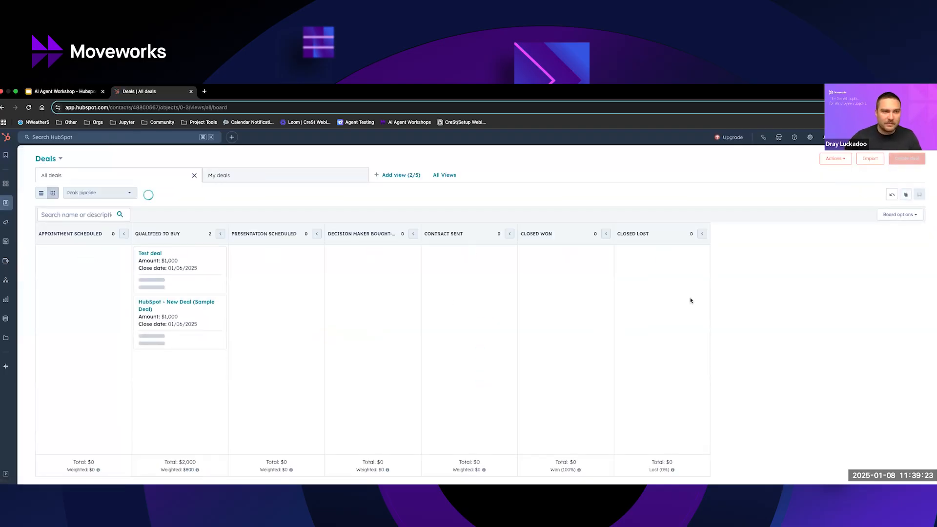
Switch to Postman and examine the List deals request's headers and the results array in its response.
key(ctrl+Up)
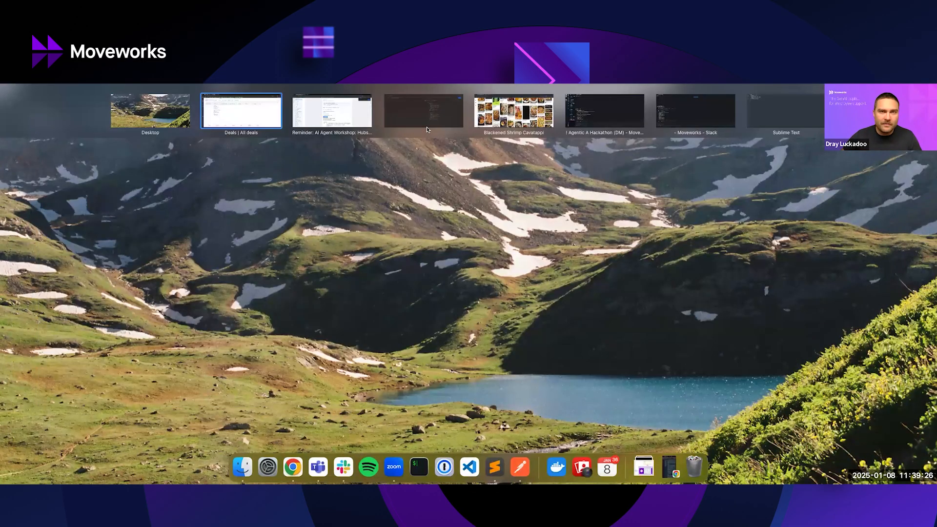
click(428, 127)
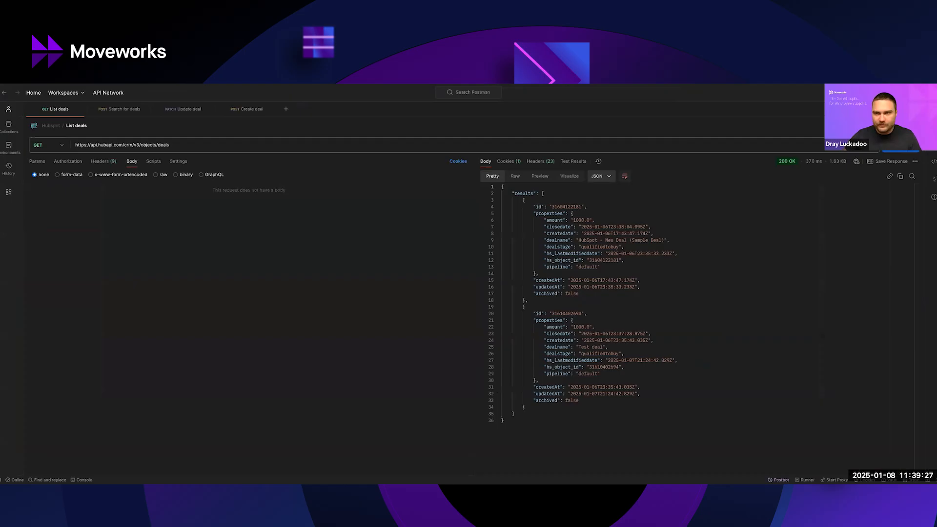
click(99, 161)
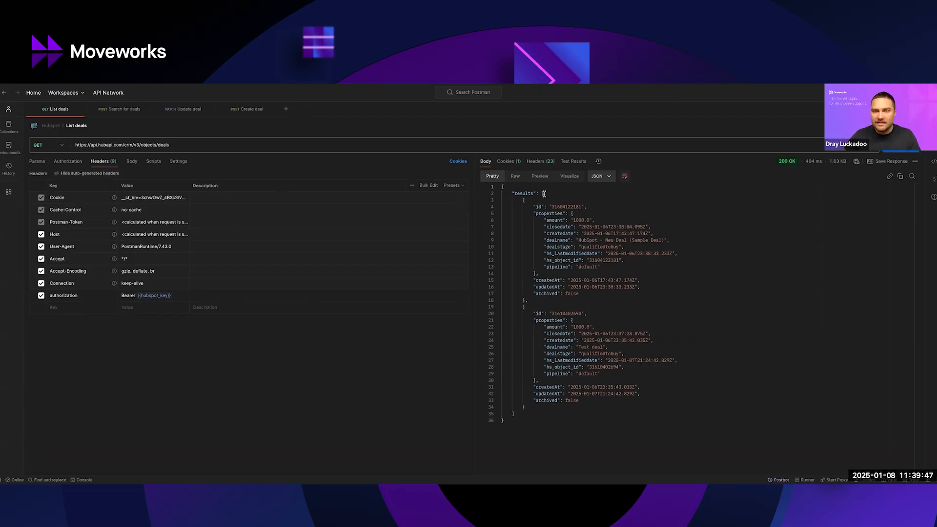
drag(511, 193, 698, 400)
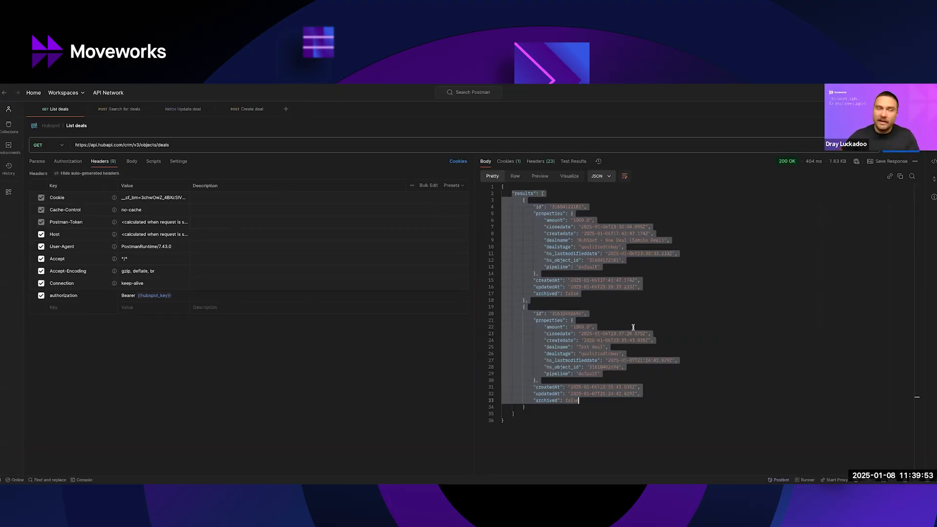
Open the Search for deals request and examine its endpoint path, requested properties and the dealstage filter for qualifiedtobuy in the body.
click(125, 114)
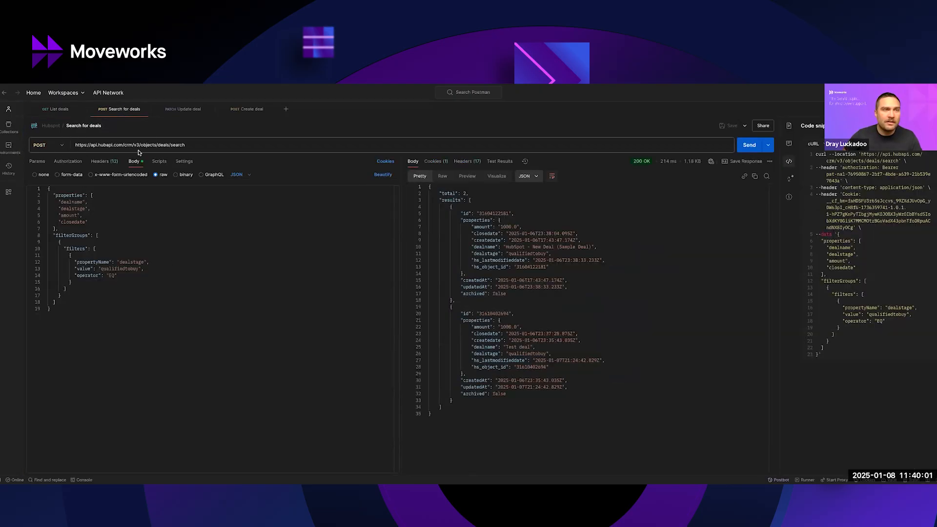
drag(139, 145, 195, 146)
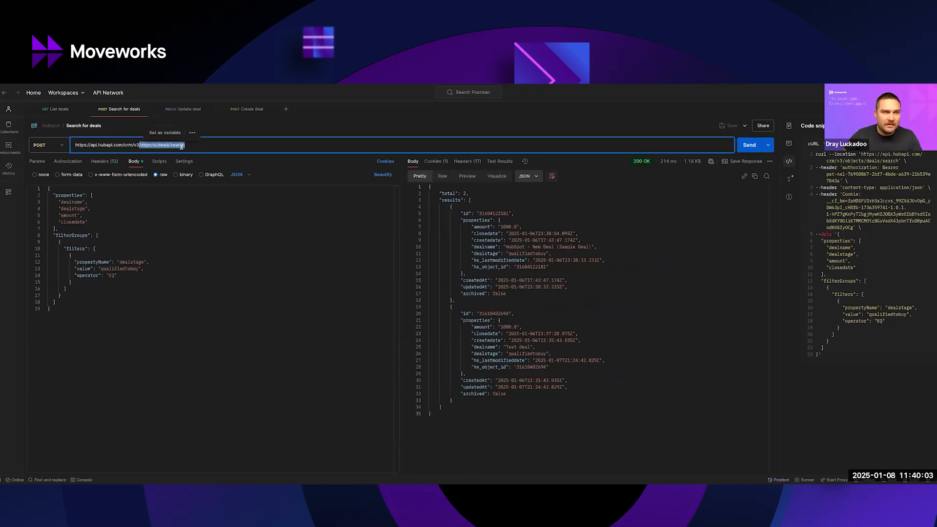
click(66, 215)
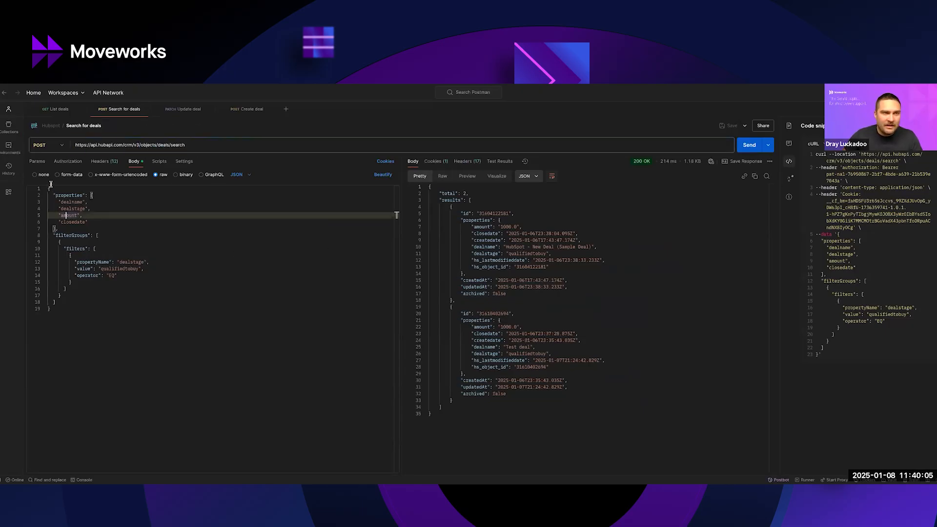
click(47, 190)
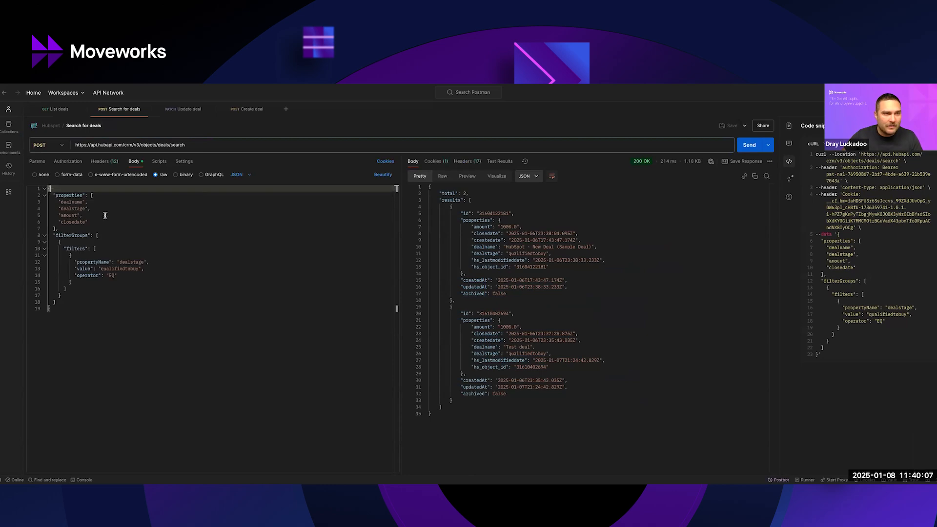
click(130, 262)
double_click(129, 262)
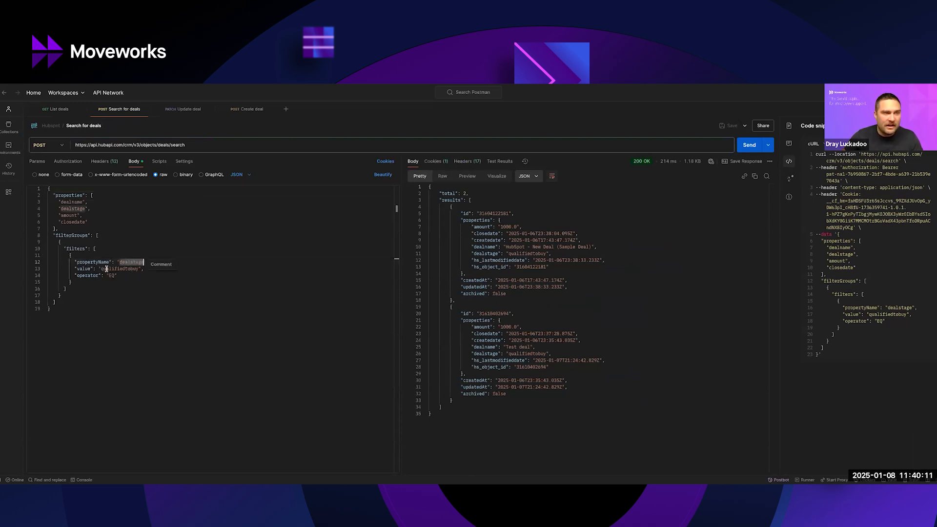
double_click(109, 276)
double_click(109, 269)
click(111, 288)
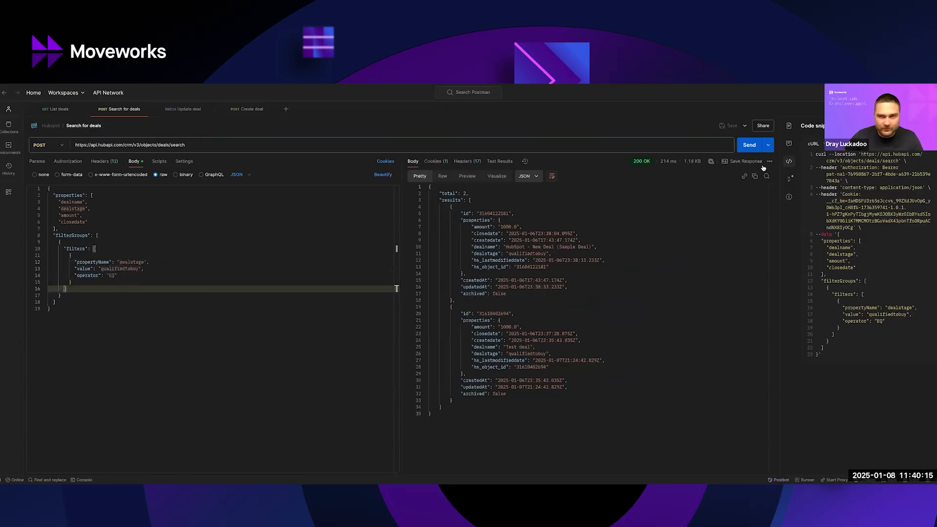
Send the Search for deals request, collapse the code snippet and examine the returned deal records.
click(747, 145)
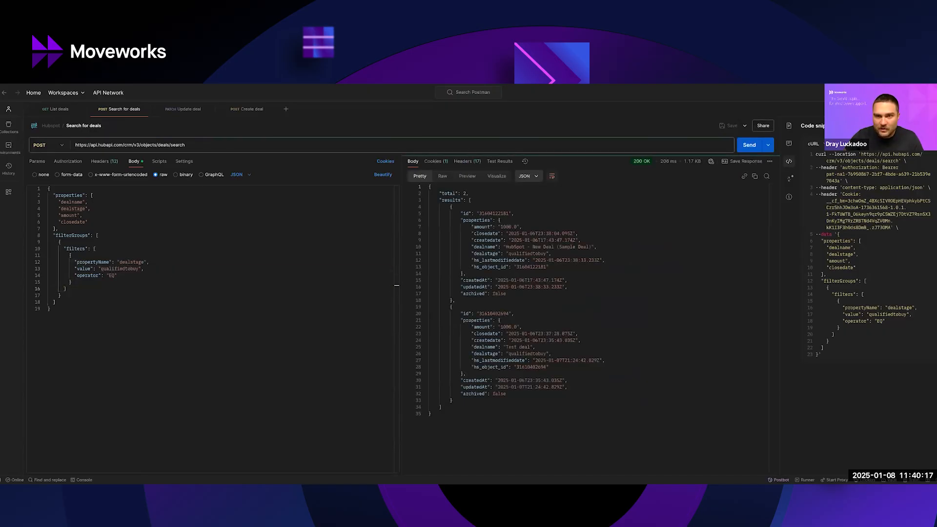
click(929, 126)
drag(535, 208, 653, 387)
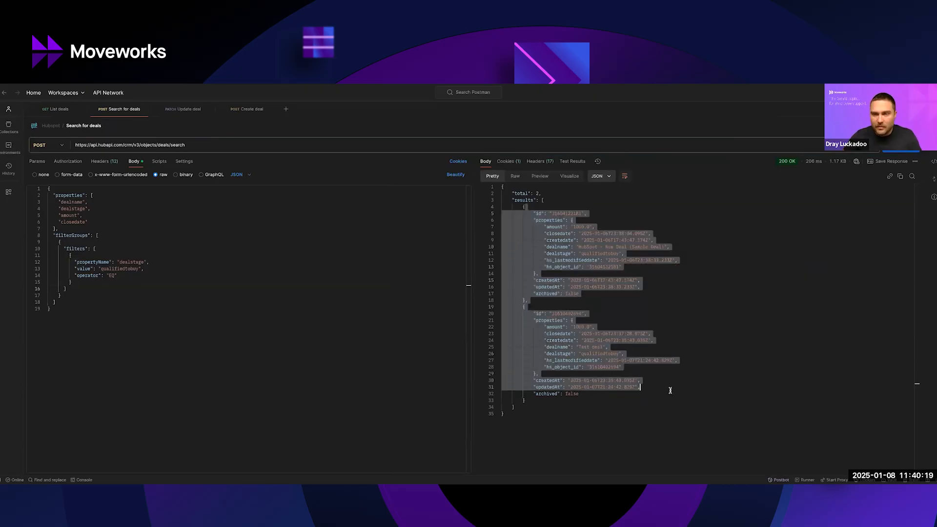
Open the Create deal request, examine its headers and endpoint path, and return to its body.
click(265, 112)
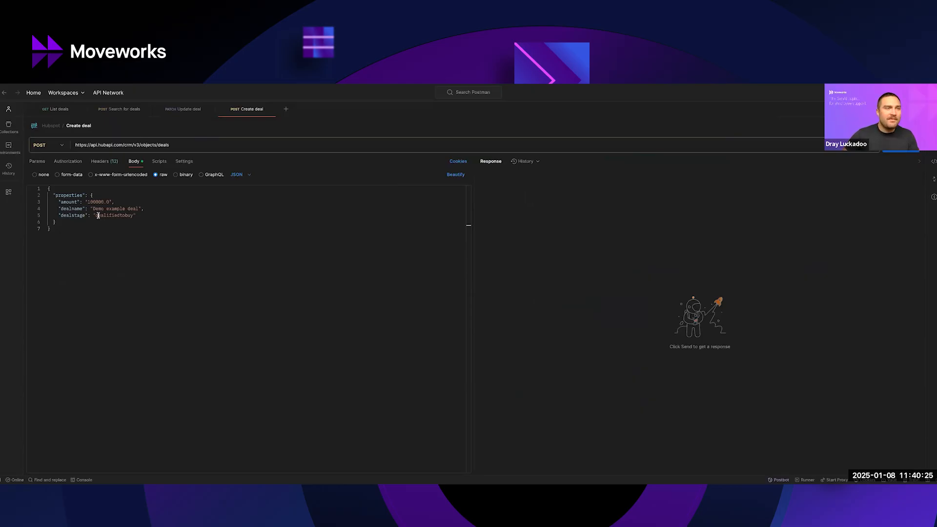
click(100, 161)
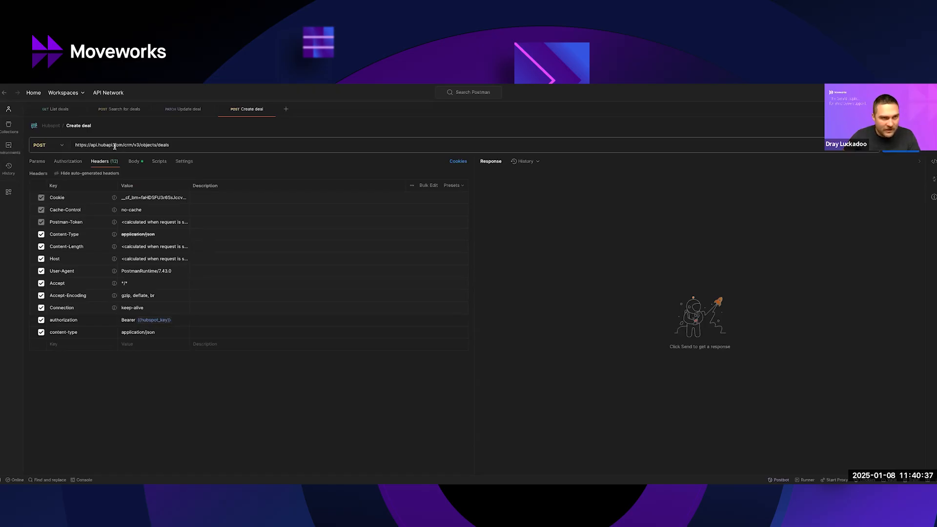
drag(123, 144, 172, 145)
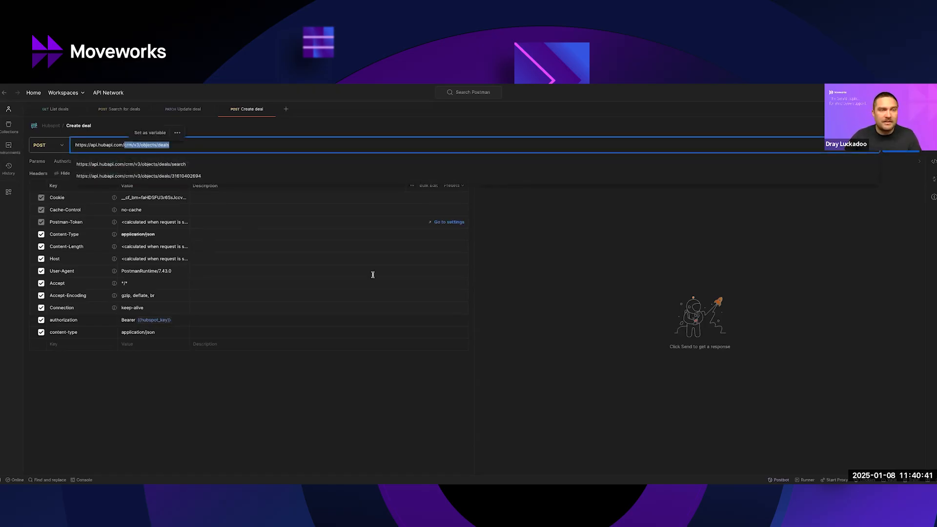
click(141, 166)
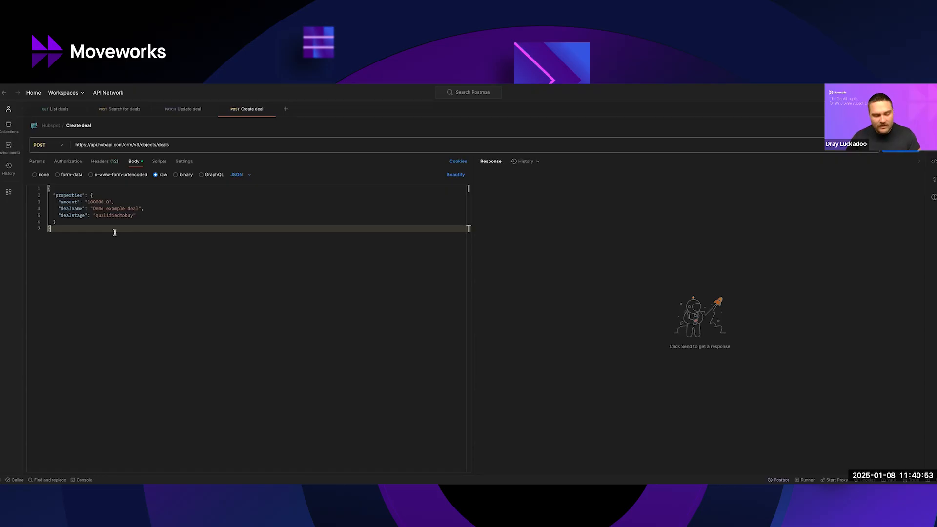
Examine the amount, dealname and dealstage properties in the Create deal request body.
double_click(66, 201)
double_click(62, 209)
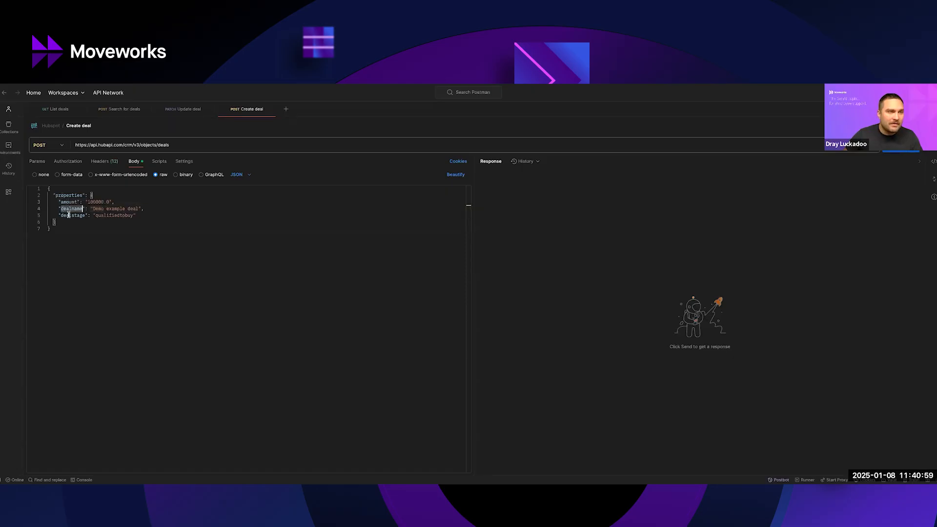
double_click(61, 215)
click(77, 236)
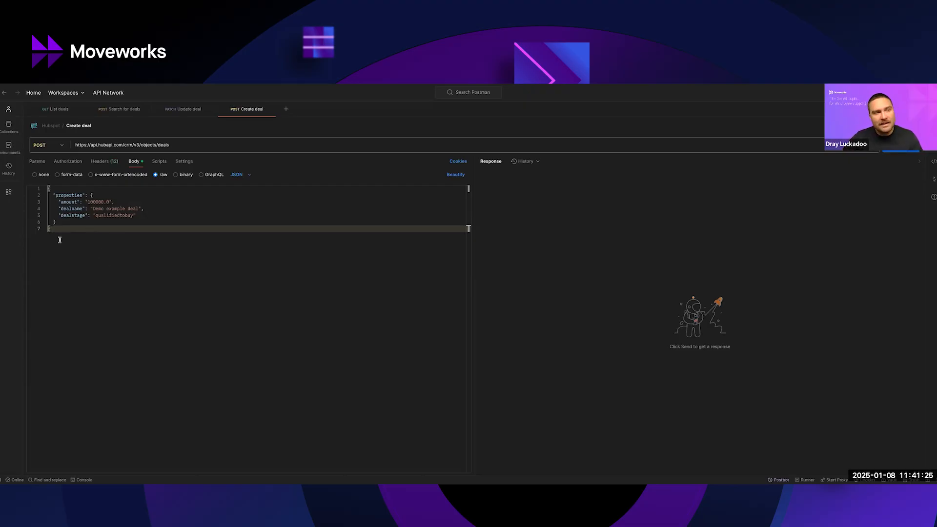
double_click(76, 215)
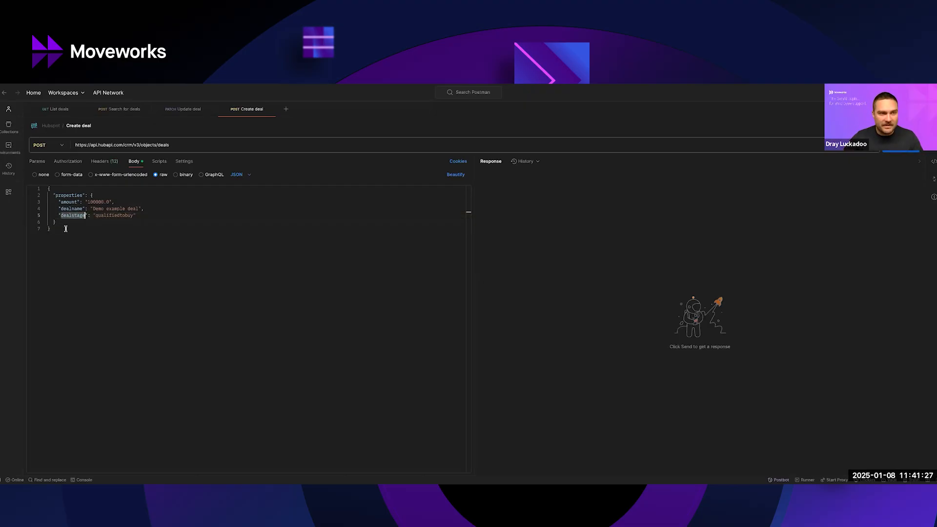
double_click(129, 215)
click(93, 232)
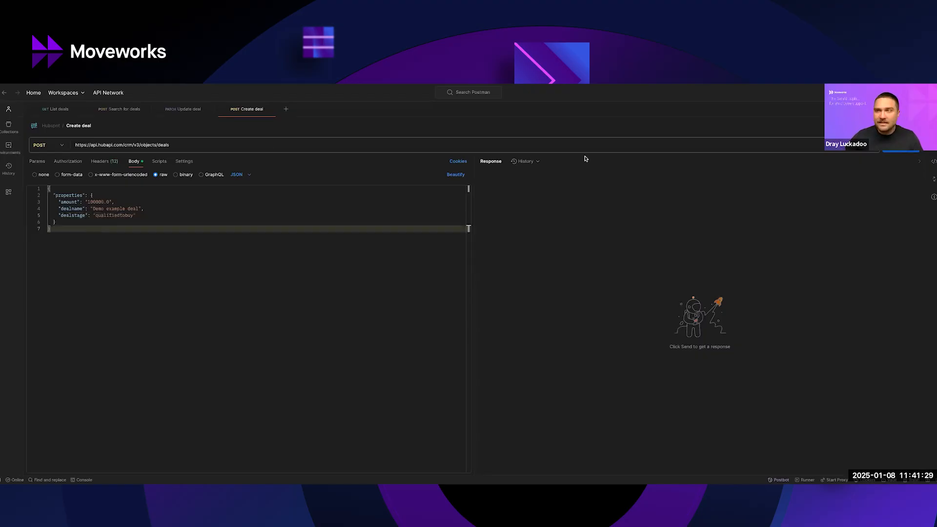
Send the Create deal request for "Demo example deal" with amount 100000.0 and stage qualifiedtobuy, and examine the response properties.
click(900, 146)
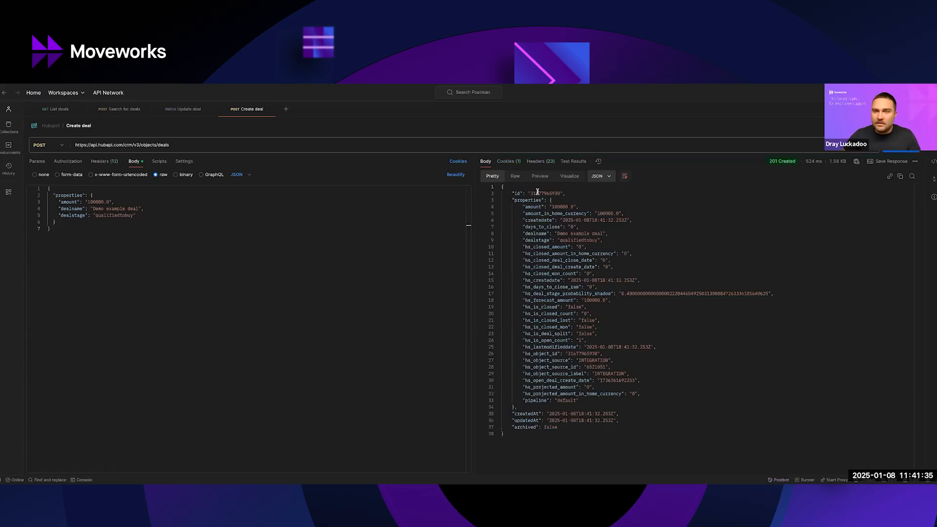
drag(558, 233, 603, 234)
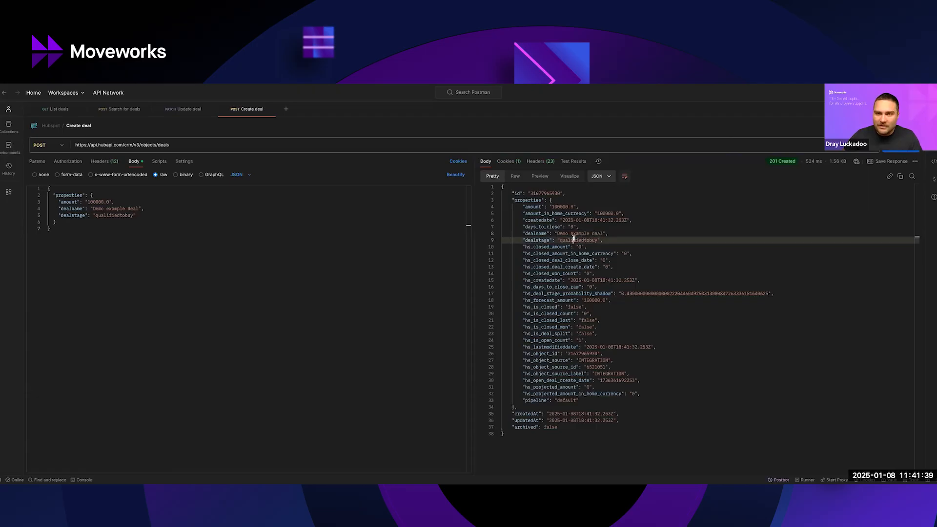
double_click(564, 207)
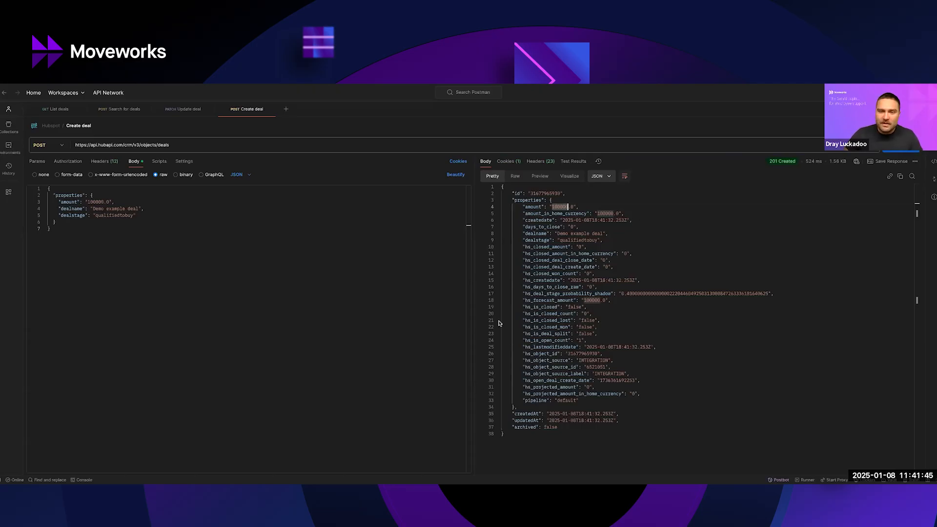
drag(522, 207, 605, 260)
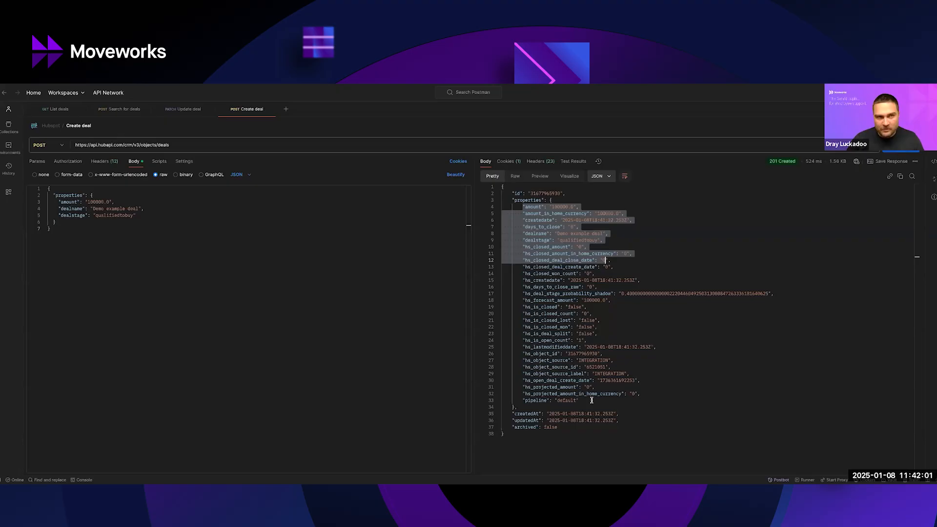
click(318, 265)
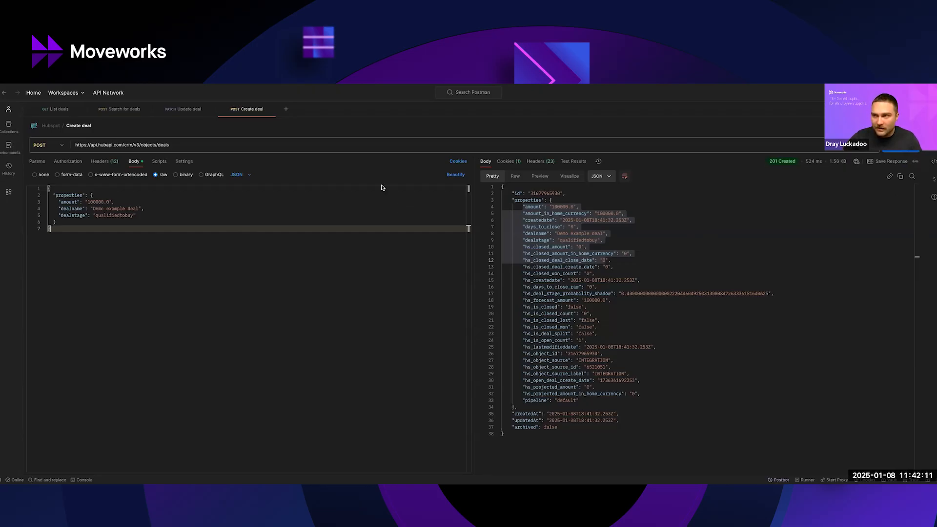
Copy the cURL code snippet of the Create deal request and close the snippet.
click(930, 162)
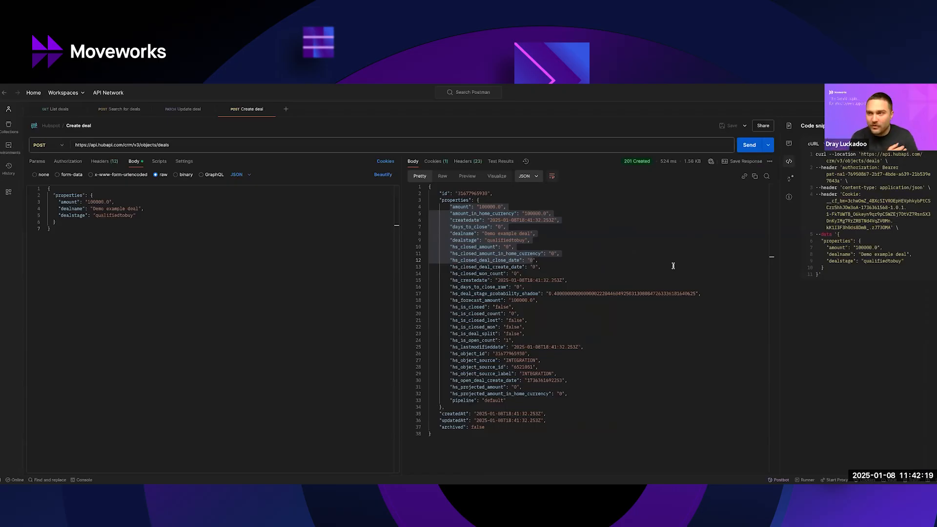
click(931, 143)
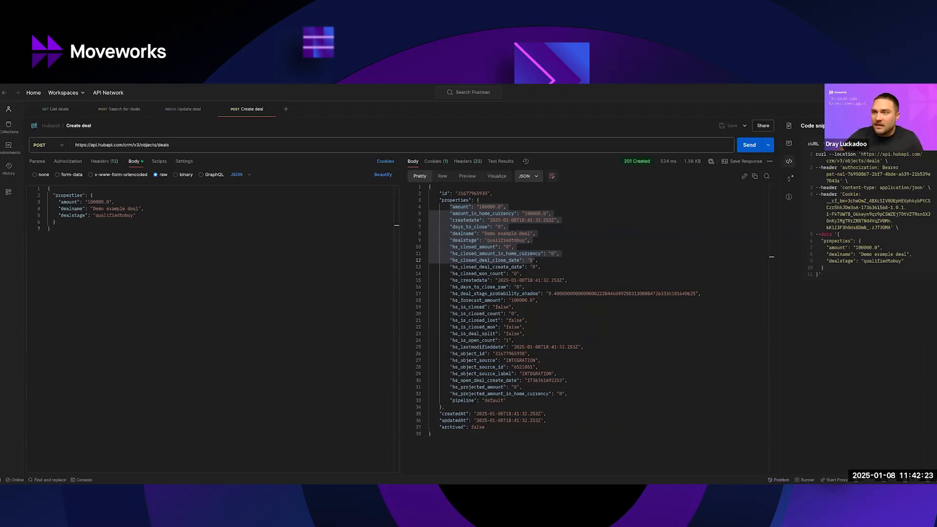
click(931, 125)
Switch to the HubSpot deals board and check for Demo example deal in the Qualified to Buy stage.
key(ctrl+Up)
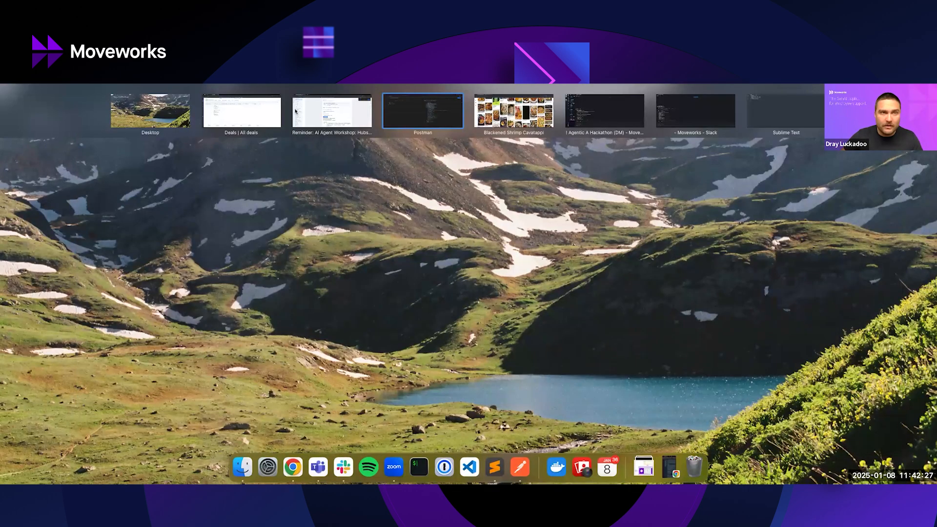
click(237, 115)
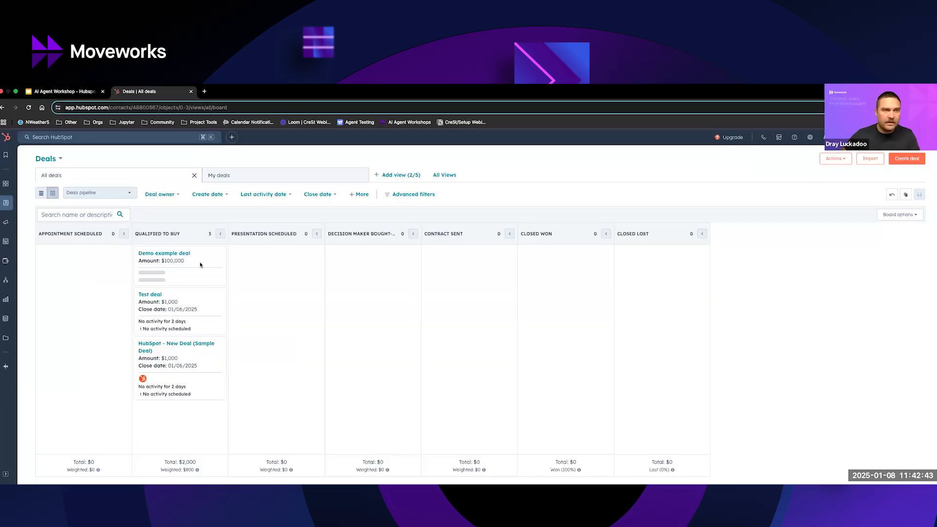
key(ctrl+Left)
key(ctrl+Up)
Switch to Moveworks Creator Studio and look over the available apps, including Creator Studio Connectors.
click(272, 111)
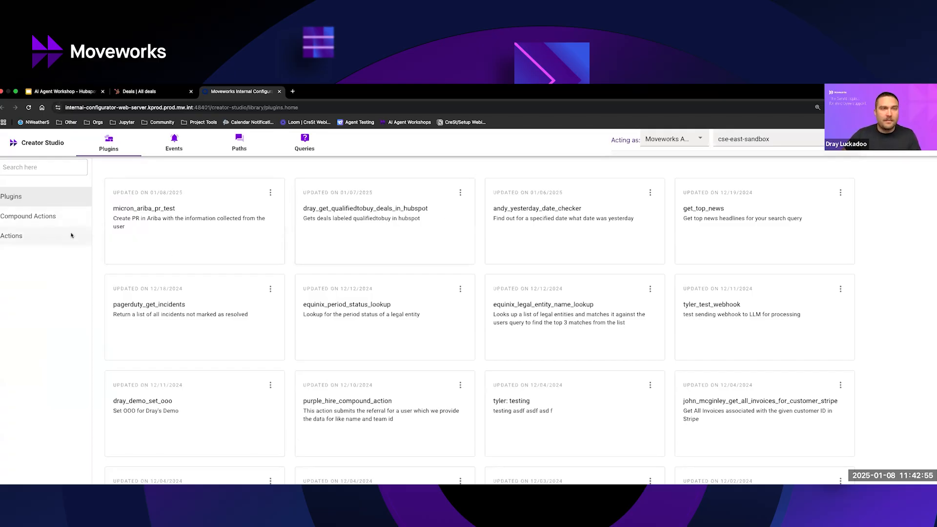
click(907, 140)
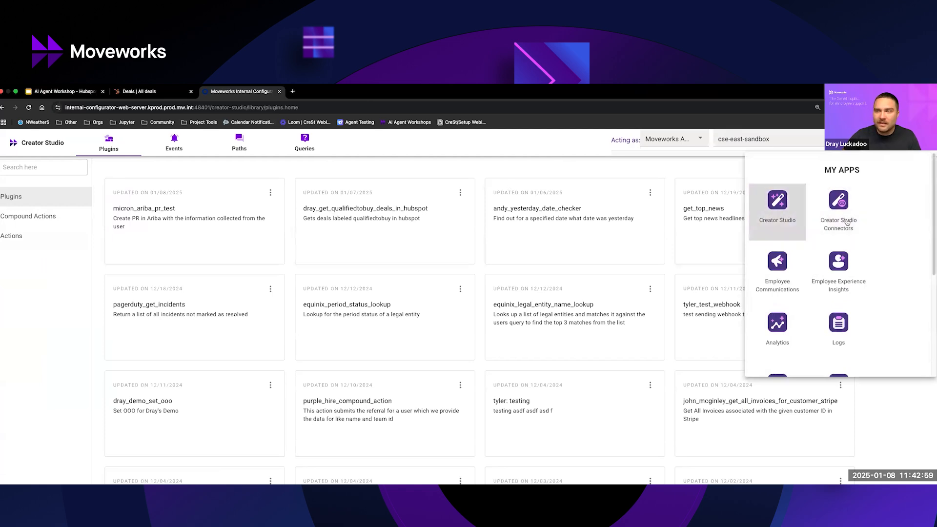
click(536, 167)
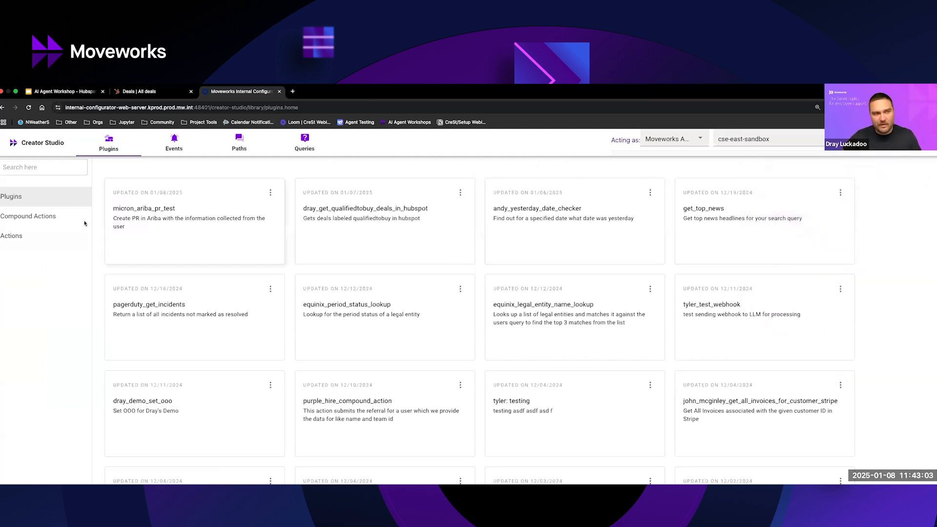
Create a new API action by importing the copied Create deal cURL command, including its bearer token.
click(61, 239)
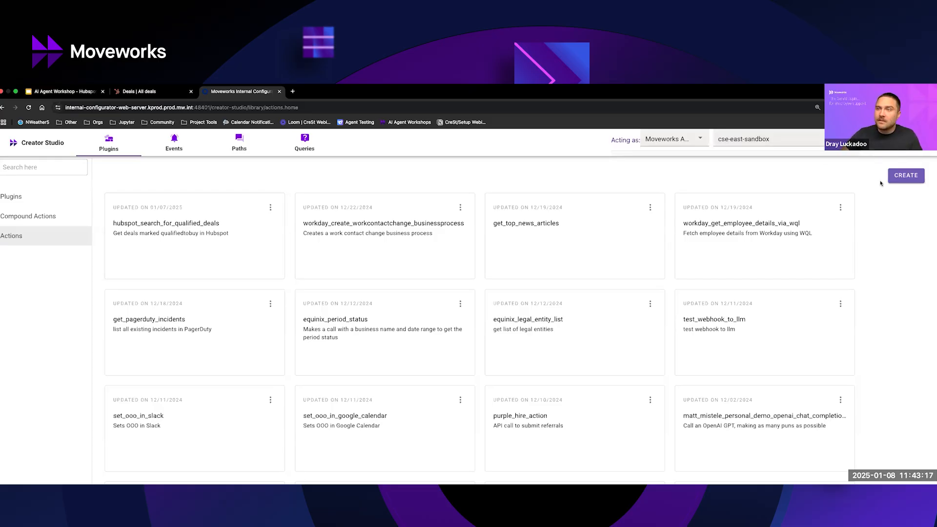
click(904, 176)
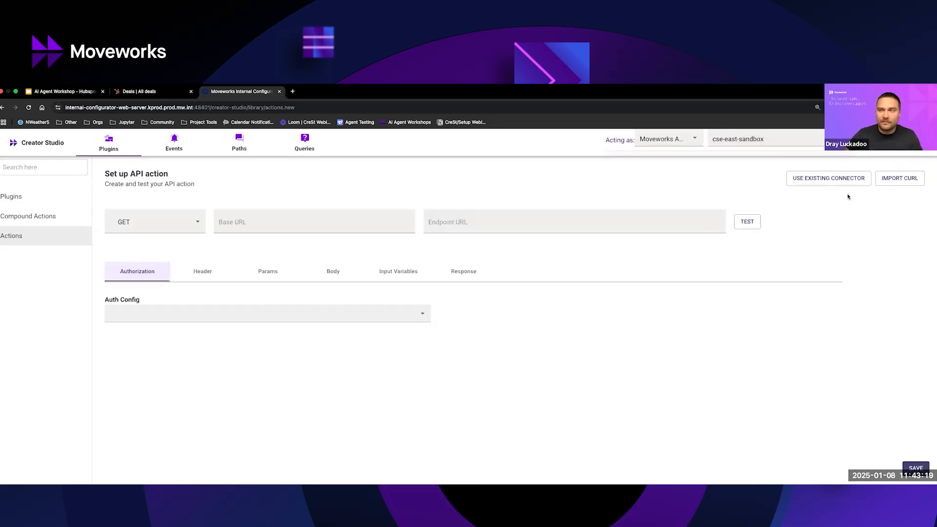
click(887, 183)
click(361, 309)
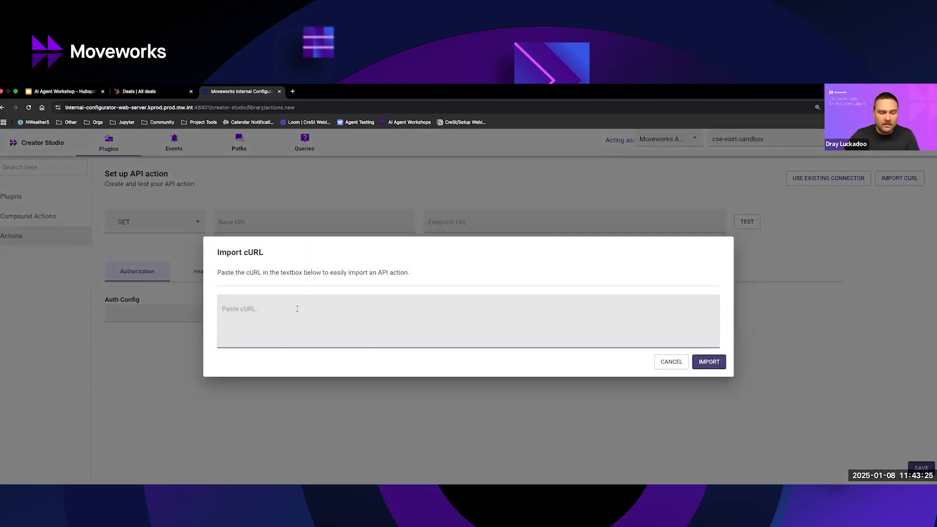
key(super+v)
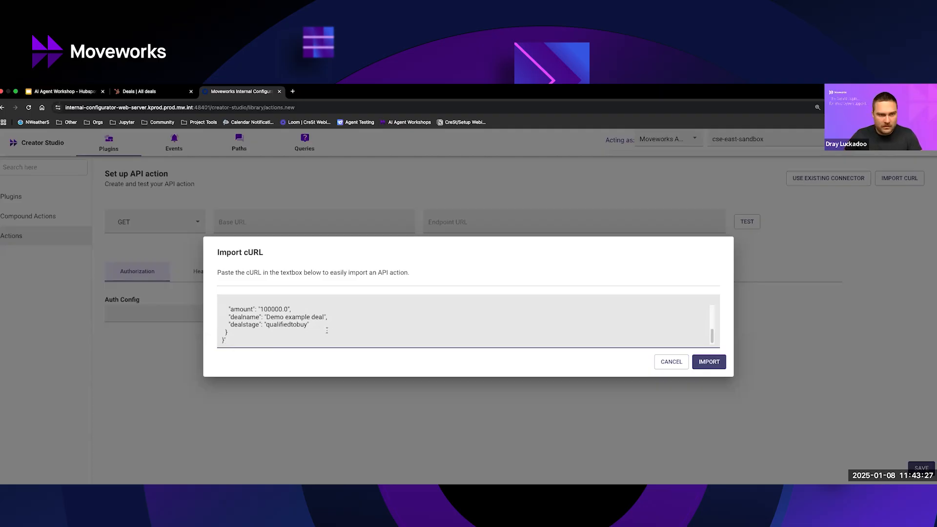
scroll(326, 331, up, 5)
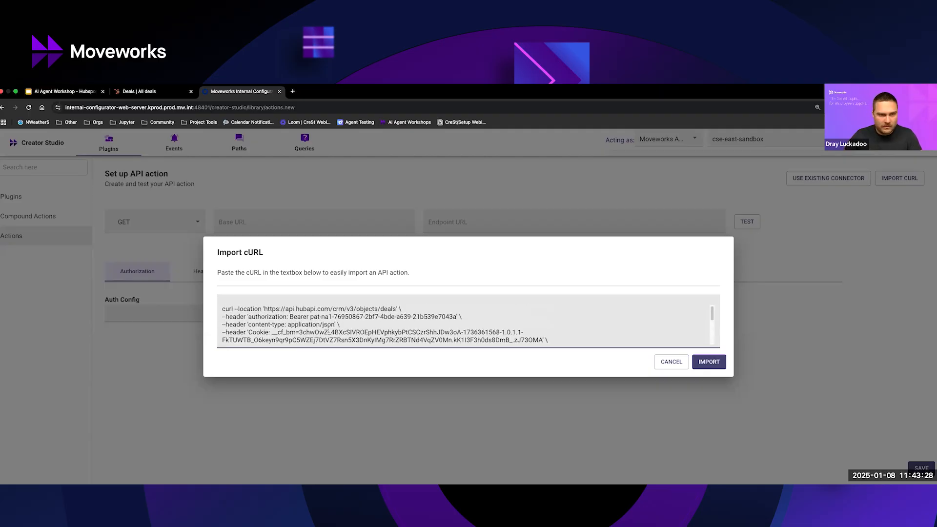
click(708, 367)
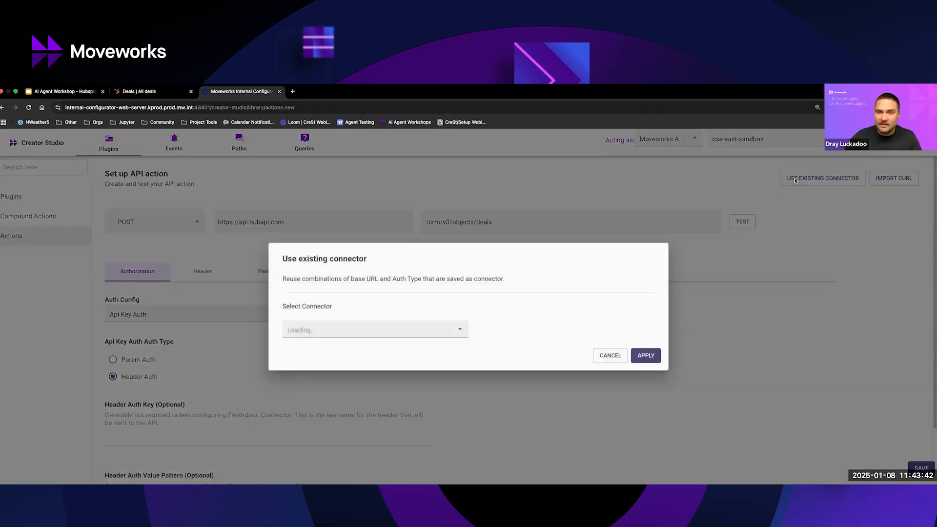
Apply the existing dray_hubspot connector to the API action.
click(794, 181)
click(360, 324)
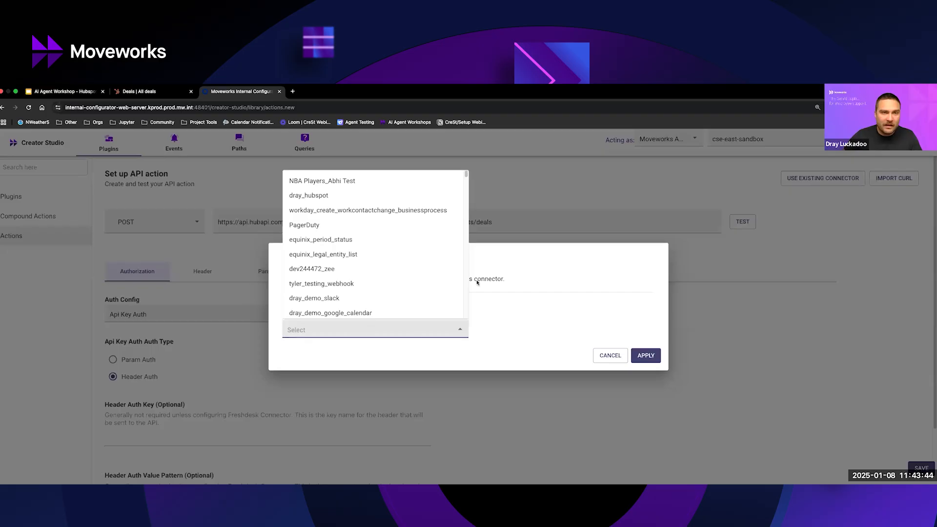
click(310, 199)
click(645, 355)
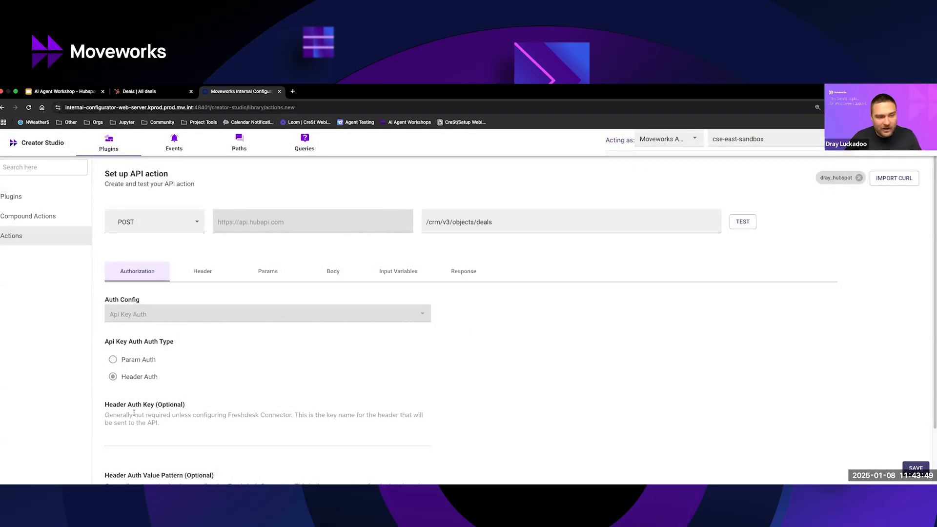
Review the connector's header authentication settings and glance at the list of available apps.
scroll(134, 413, down, 3)
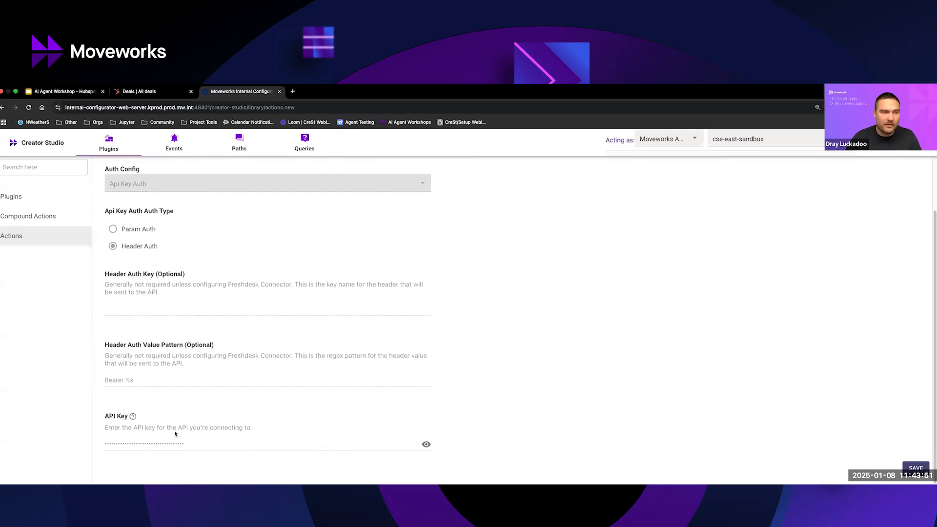
scroll(585, 365, up, 3)
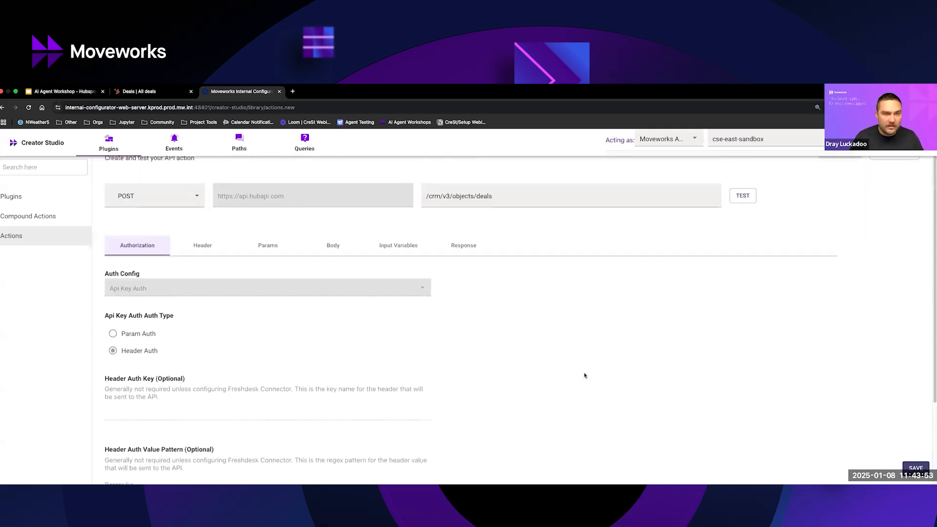
scroll(180, 293, down, 2)
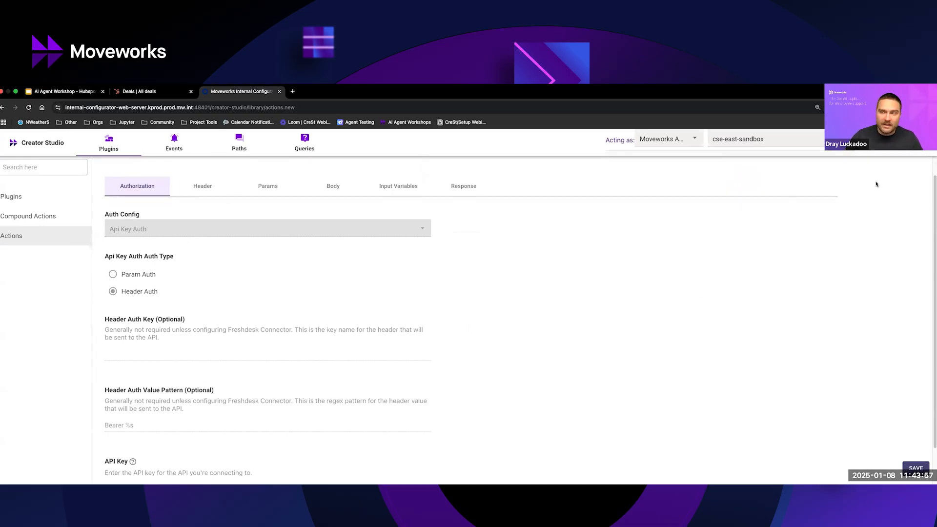
click(916, 141)
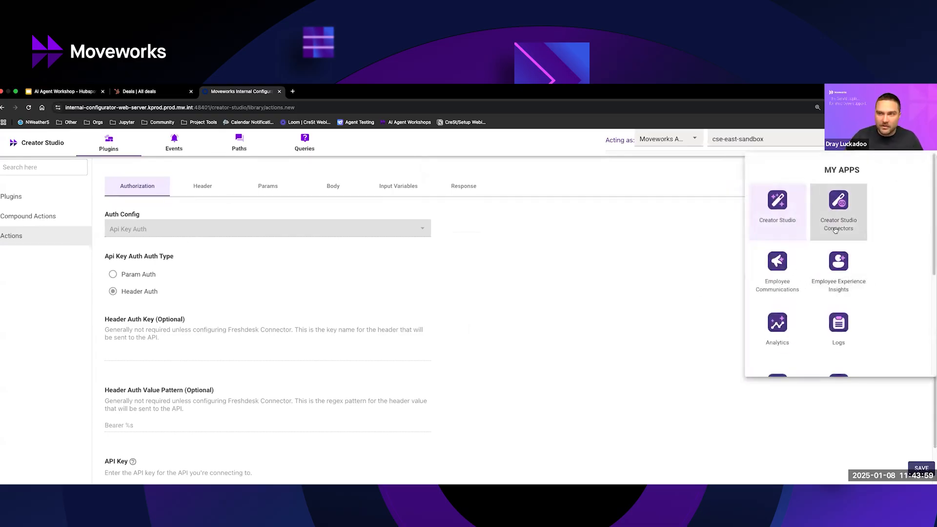
click(616, 243)
scroll(338, 243, up, 1)
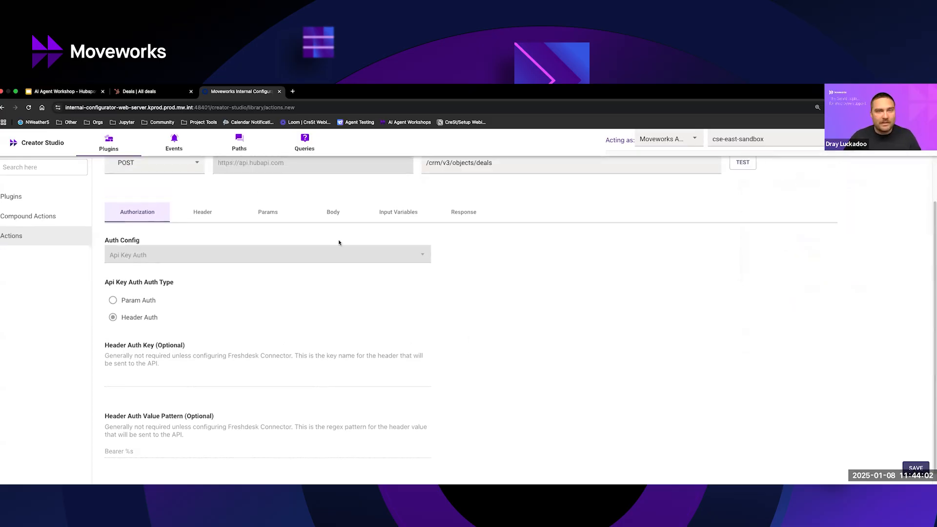
Delete the Cookie header from the request and check its query parameters.
click(207, 213)
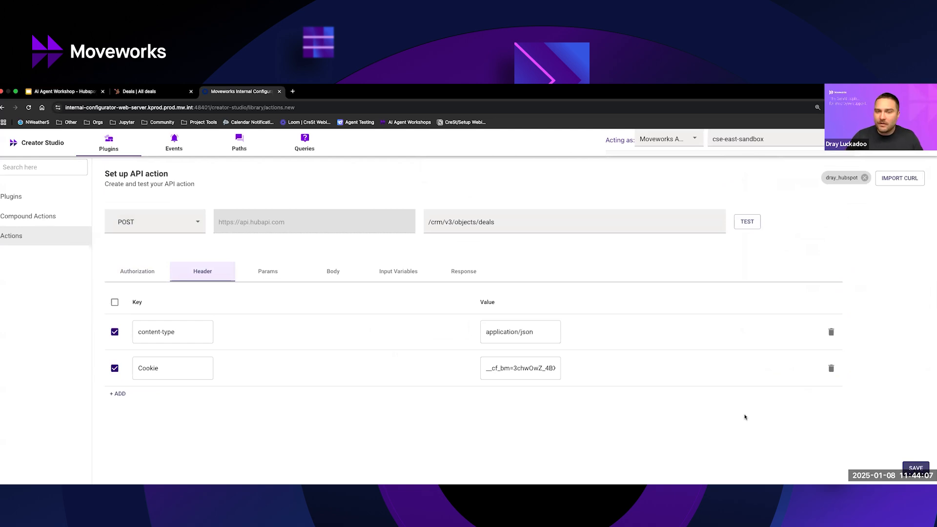
click(832, 369)
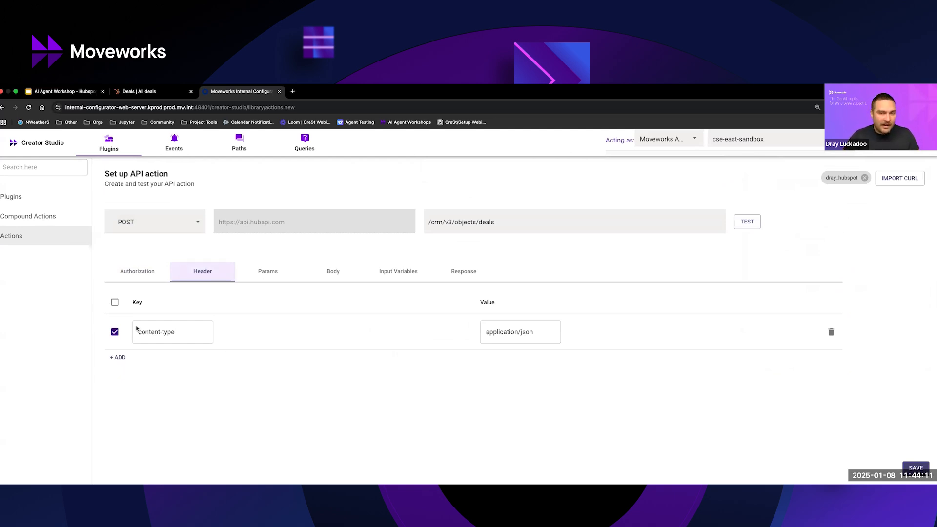
click(270, 275)
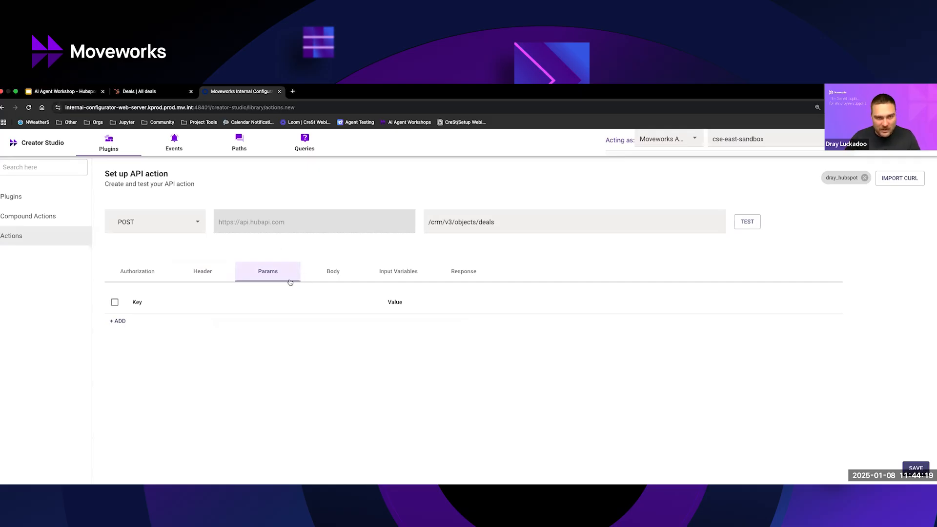
Open the request body, examine its dealstage value, and select the dealname value Demo example deal.
click(332, 275)
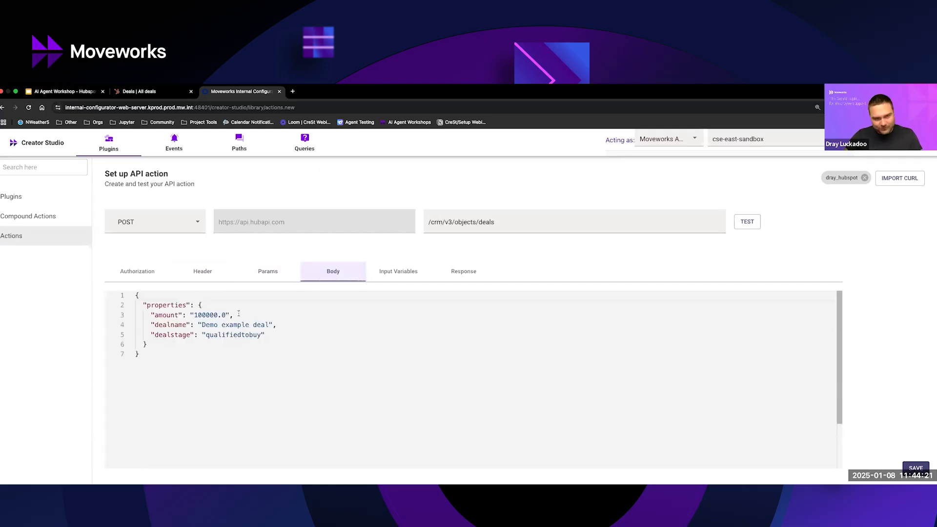
double_click(206, 325)
click(213, 334)
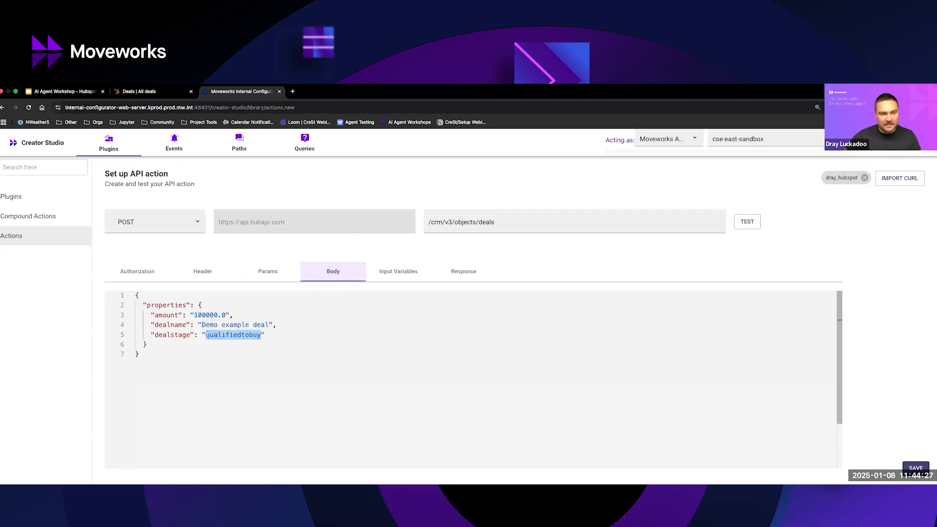
click(265, 334)
drag(265, 334, 198, 335)
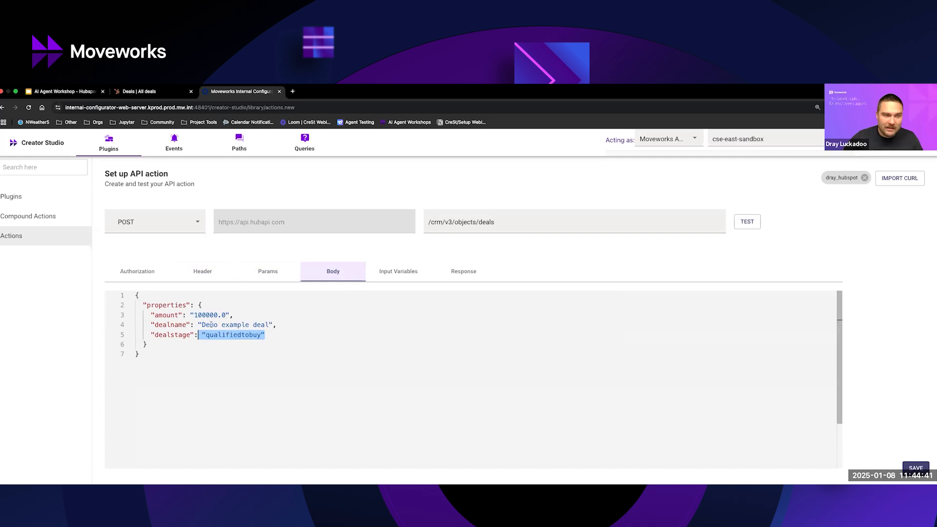
drag(202, 324, 271, 322)
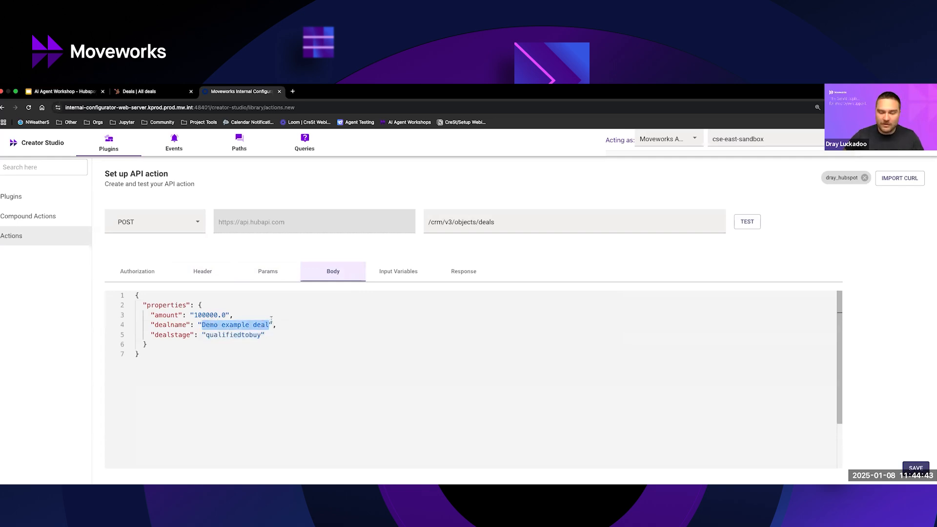
text({{)
key(BackSpace)
text(deal_name)
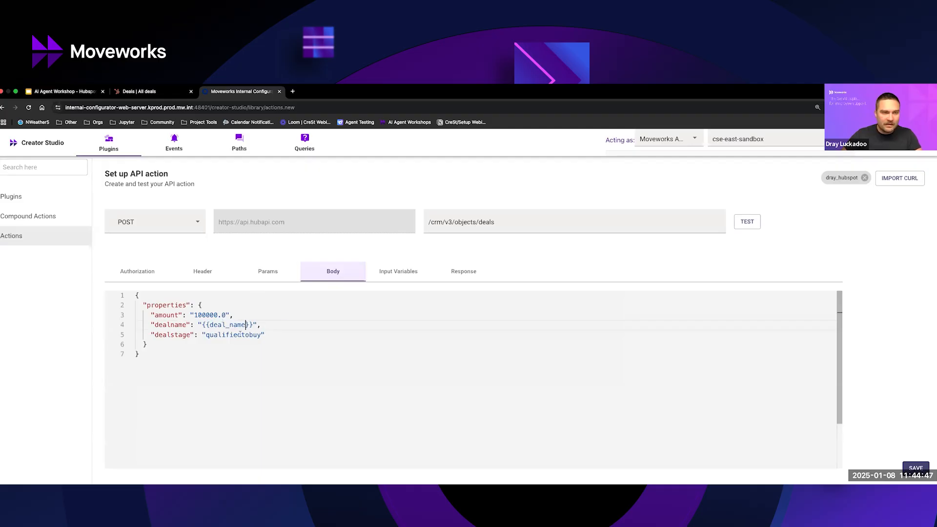
key(super+z)
key(super+z)
key(super+z)
key(super+z)
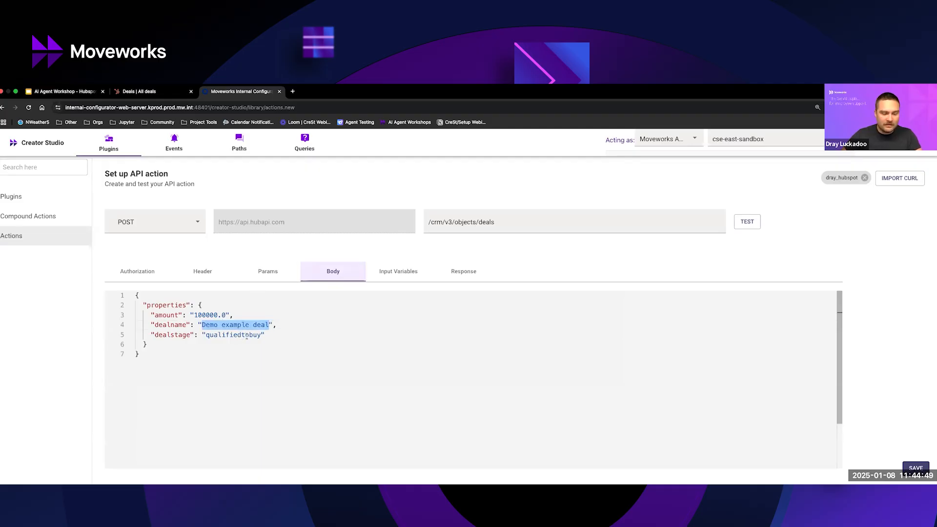
Replace the dealname value in the request body with {{deal_name}} and the amount value with {{deal_amount}}.
text({{)
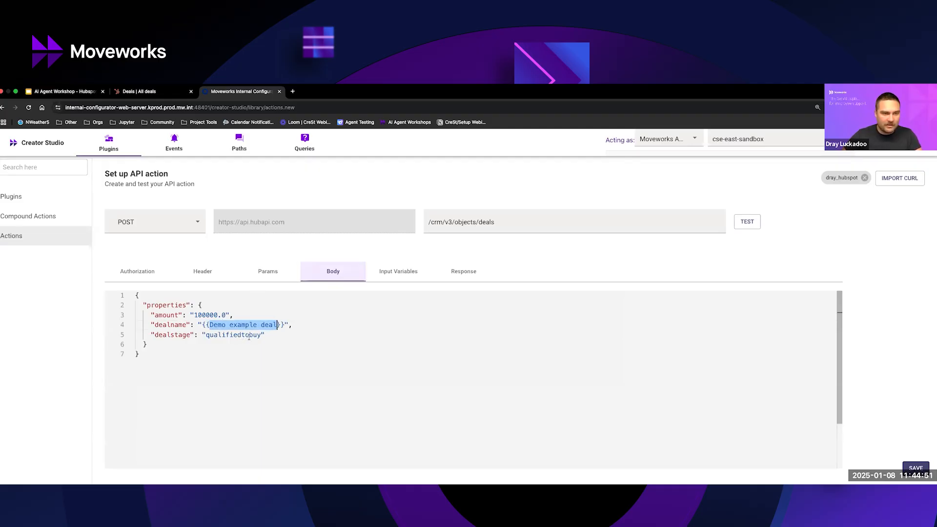
text(deal_name)
double_click(199, 314)
key(shift+Right)
key(shift+Right)
text({{deal_amount)
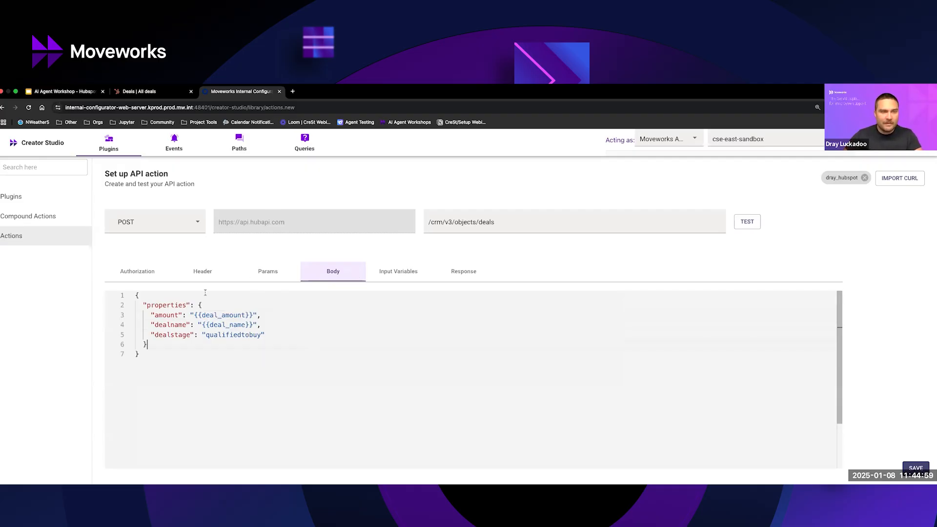
Set the input variables' example values to 100000.00 for deal_amount and Example Deal for deal_name.
click(388, 274)
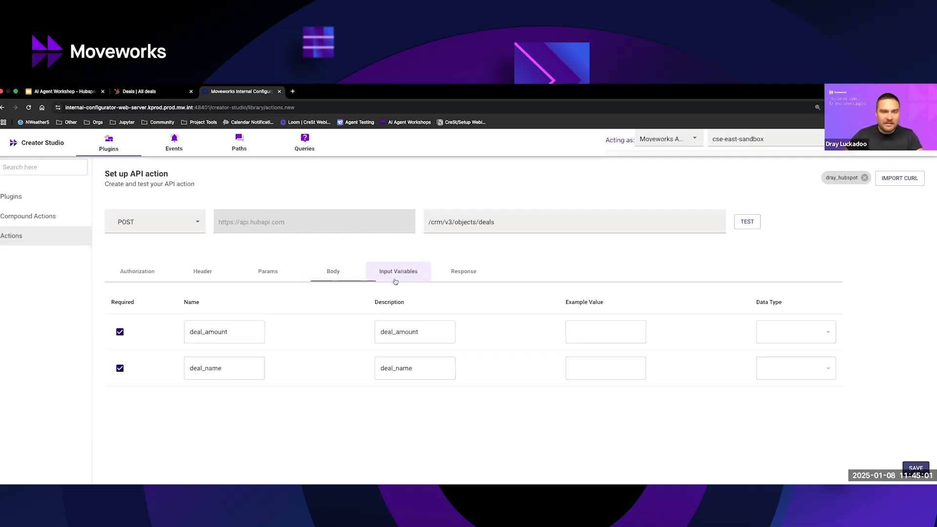
click(594, 330)
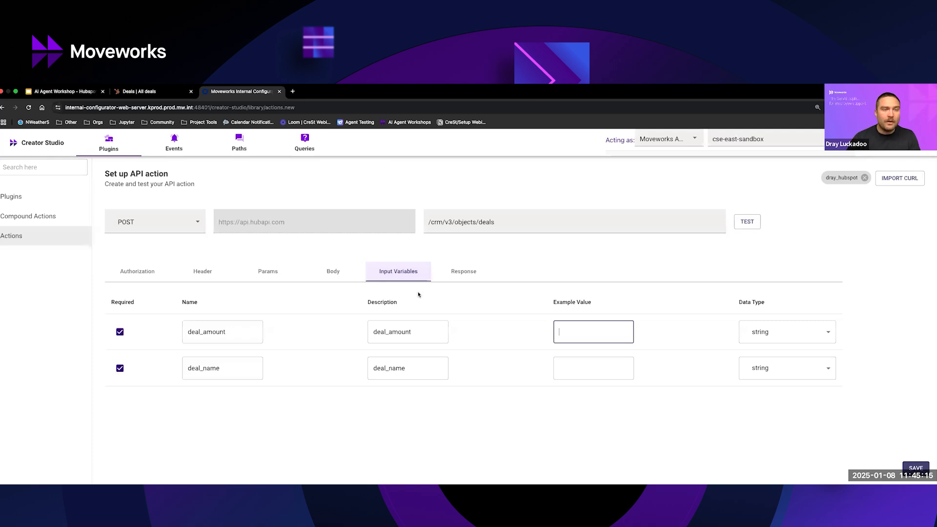
text(100000.00)
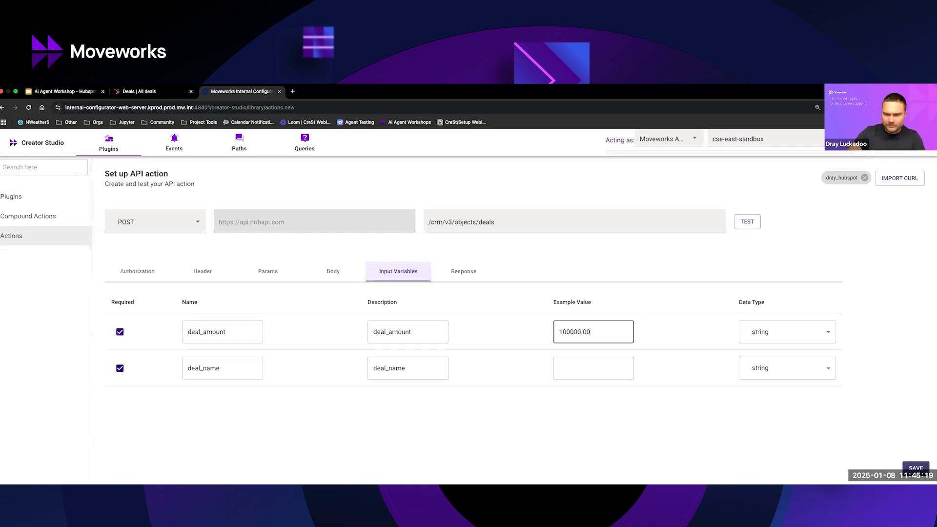
click(599, 376)
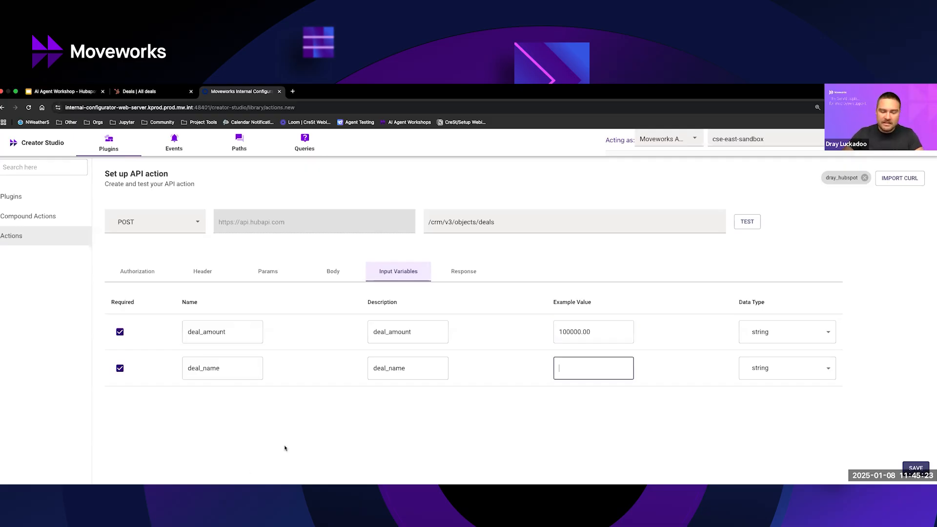
text(Example Deal)
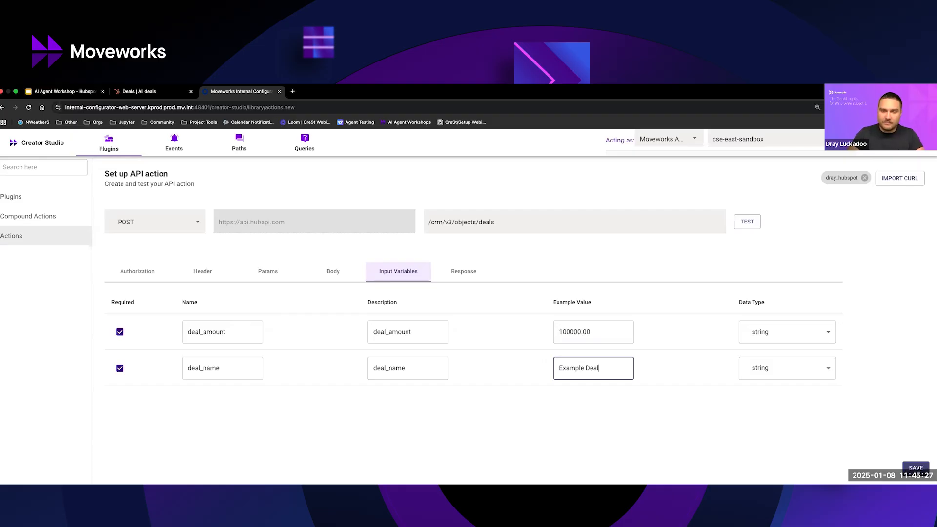
key(ctrl+a)
key(BackSpace)
text(Example Deal)
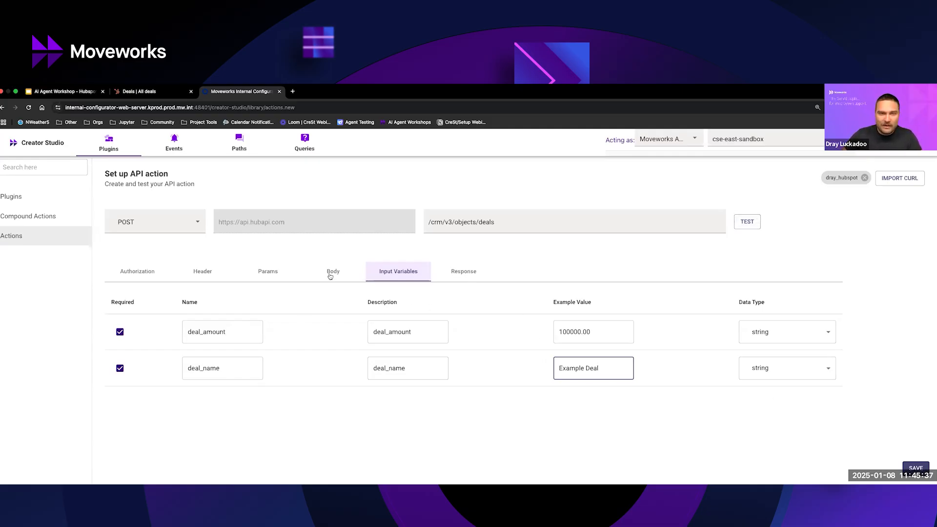
Review the variables in the request body against the input variables, and check the existing deals on the HubSpot board.
click(331, 271)
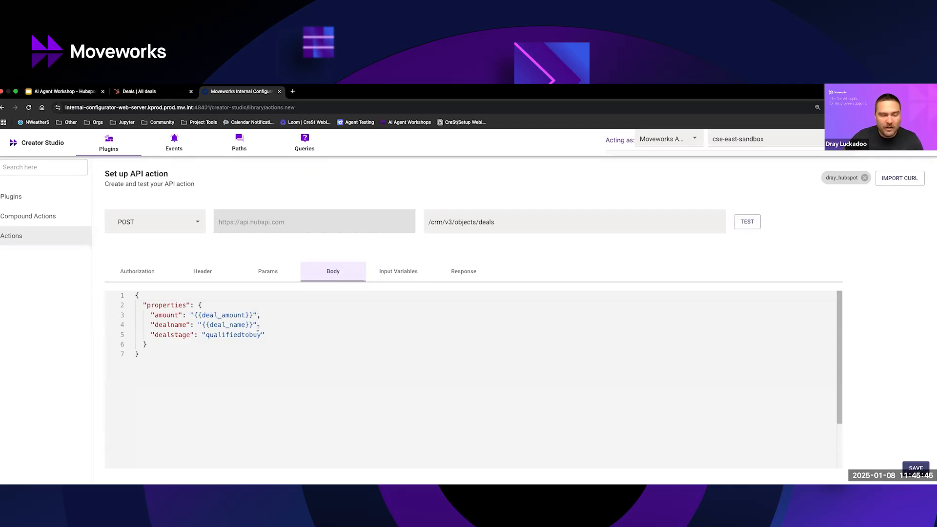
drag(250, 315, 189, 315)
click(360, 325)
click(406, 277)
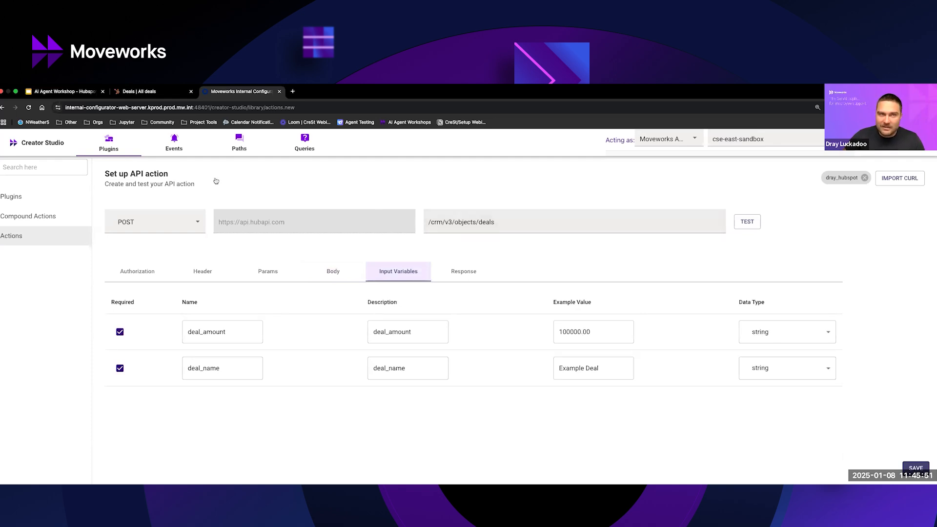
click(177, 93)
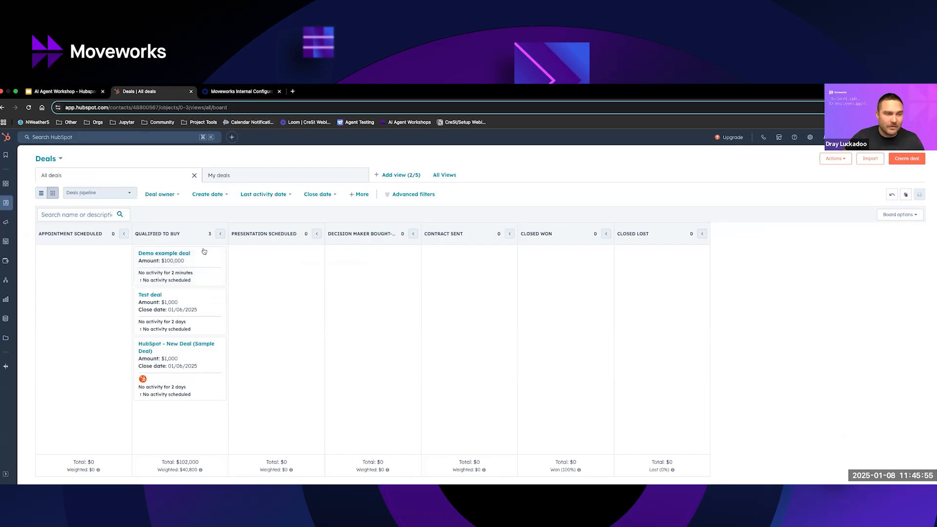
click(246, 91)
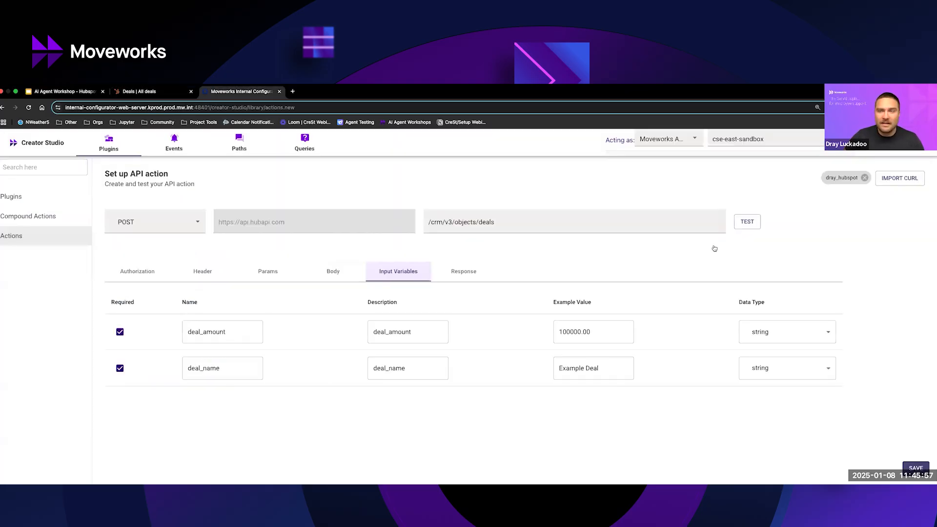
Test the API action with the example values and examine the ID, creation date and amount in the response.
click(748, 225)
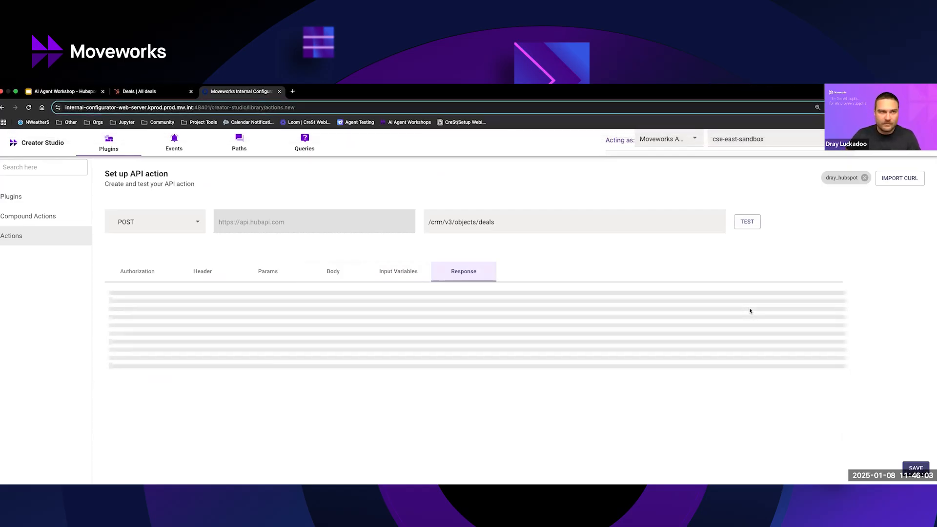
scroll(405, 288, down, 2)
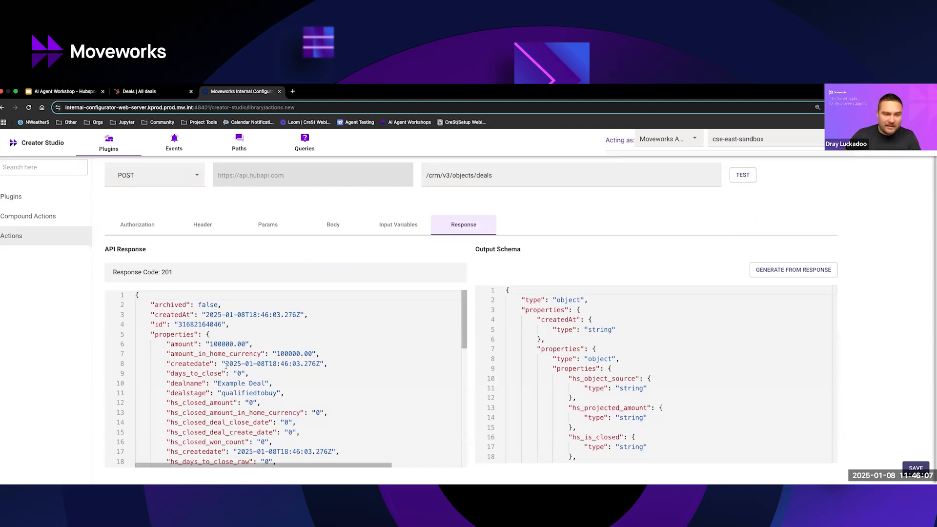
drag(225, 363, 321, 364)
click(194, 324)
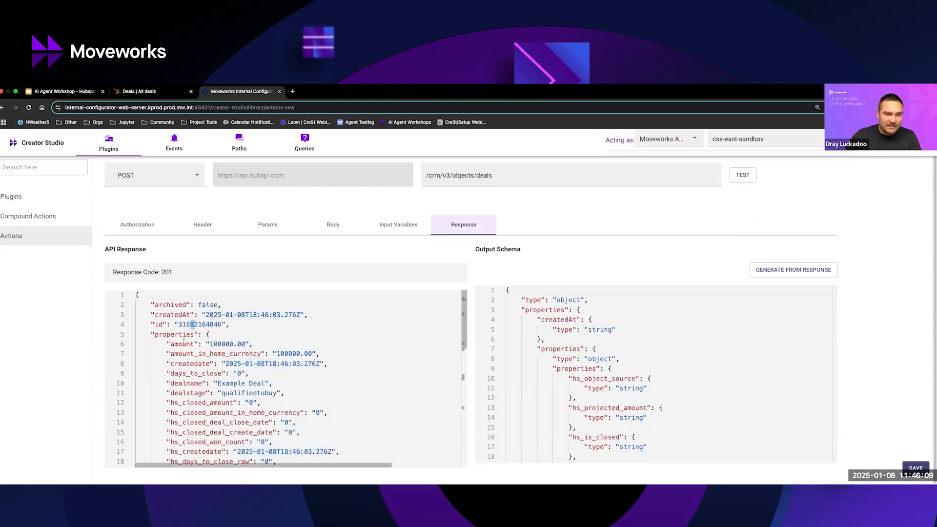
double_click(200, 324)
click(229, 343)
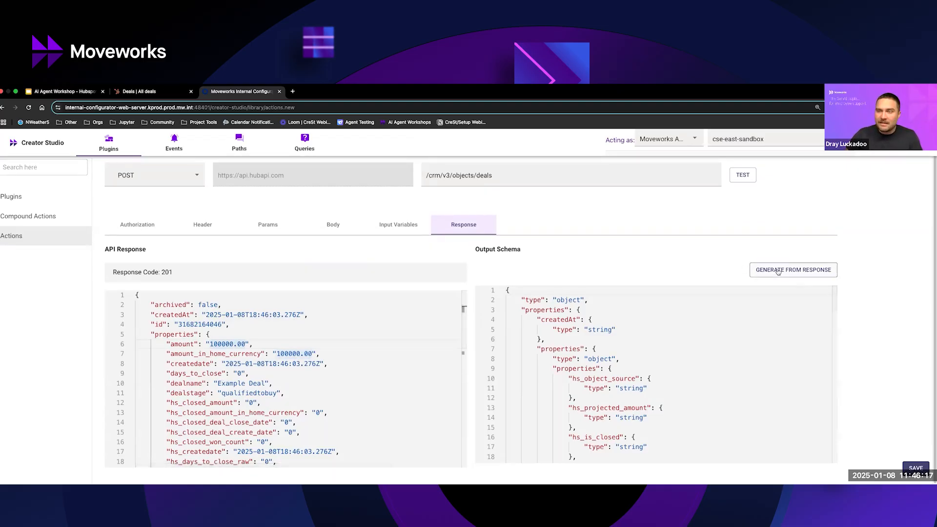
Look over the output schema of the API response.
scroll(809, 347, down, 15)
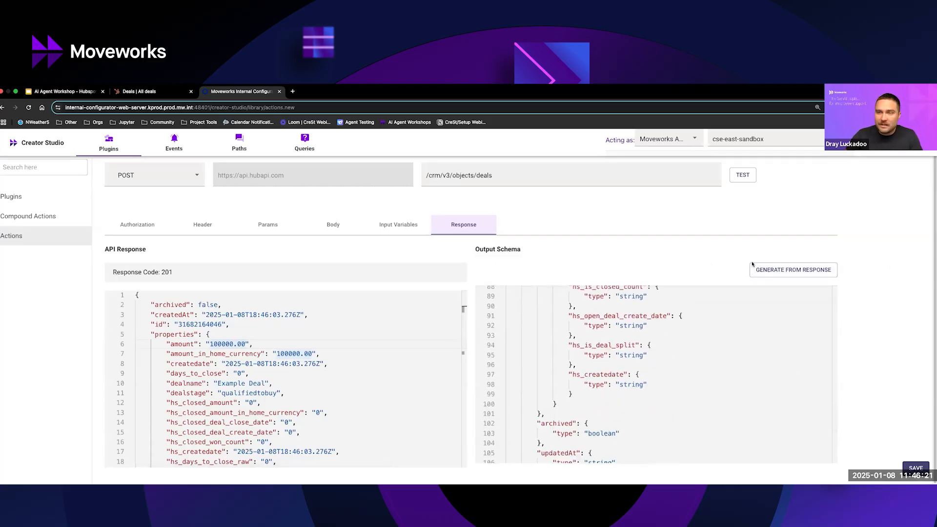
scroll(645, 331, up, 8)
scroll(593, 323, up, 7)
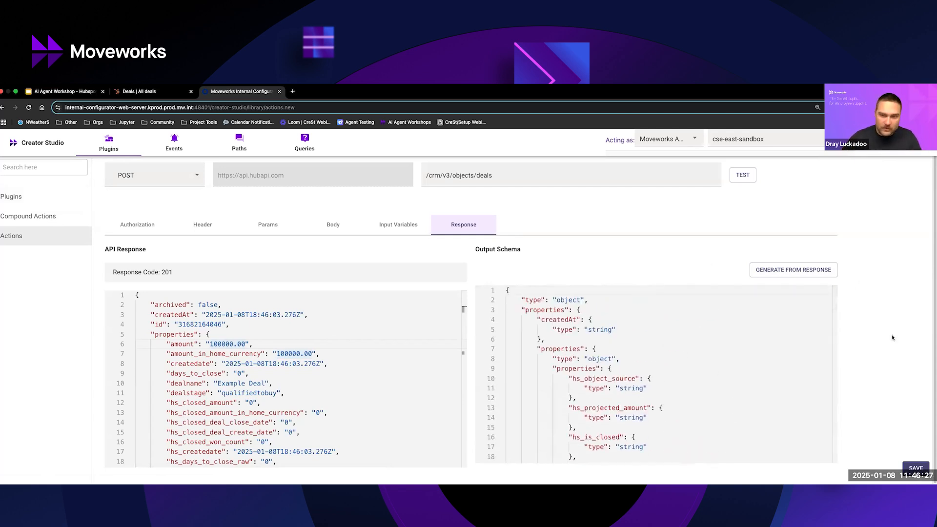
scroll(399, 316, up, 1)
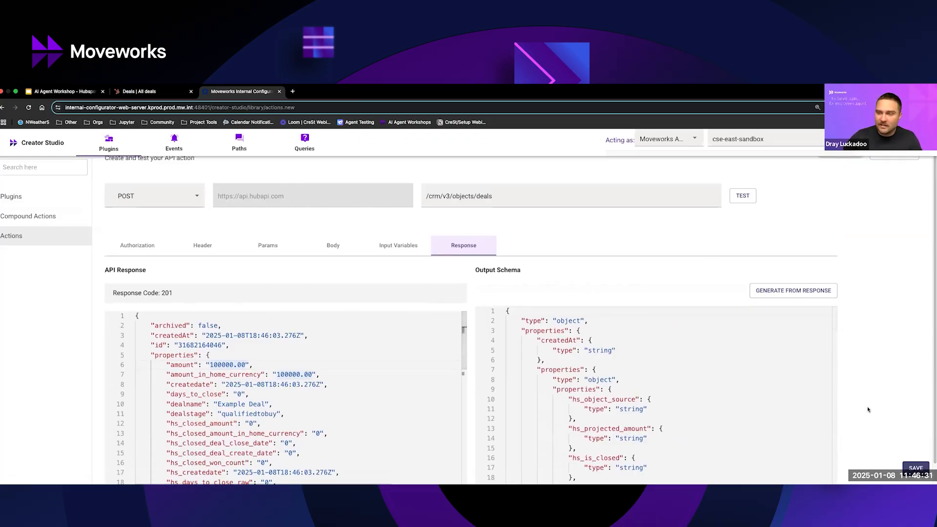
Refresh the HubSpot deals board and check the Qualified to Buy stage for the deal created by the API test.
scroll(583, 240, down, 1)
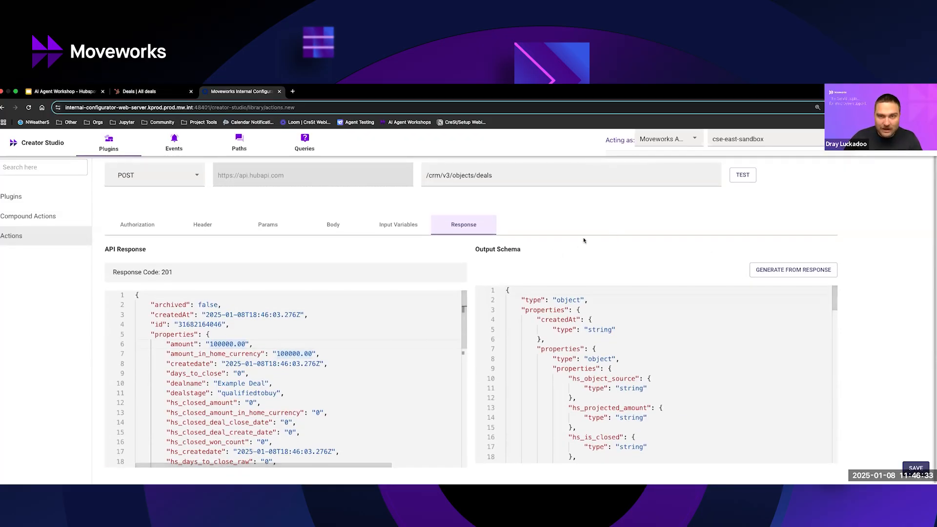
click(141, 91)
click(30, 108)
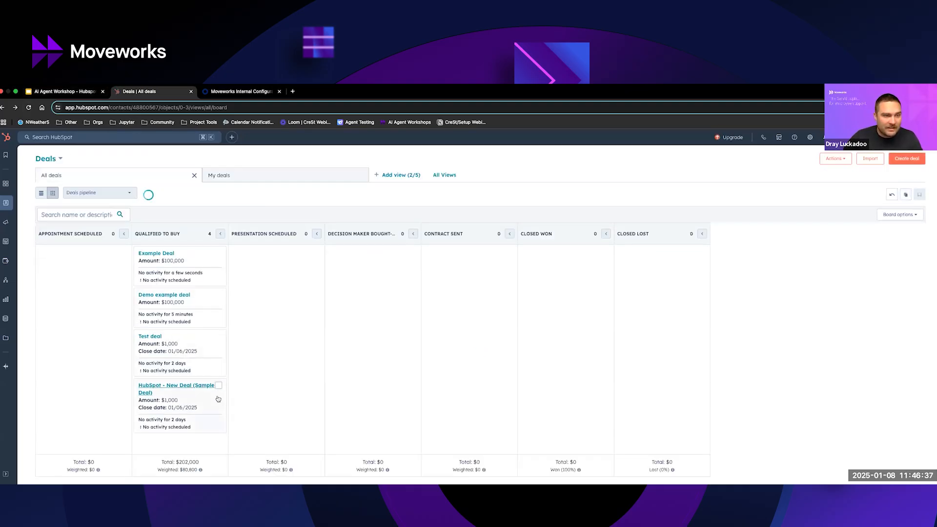
click(239, 93)
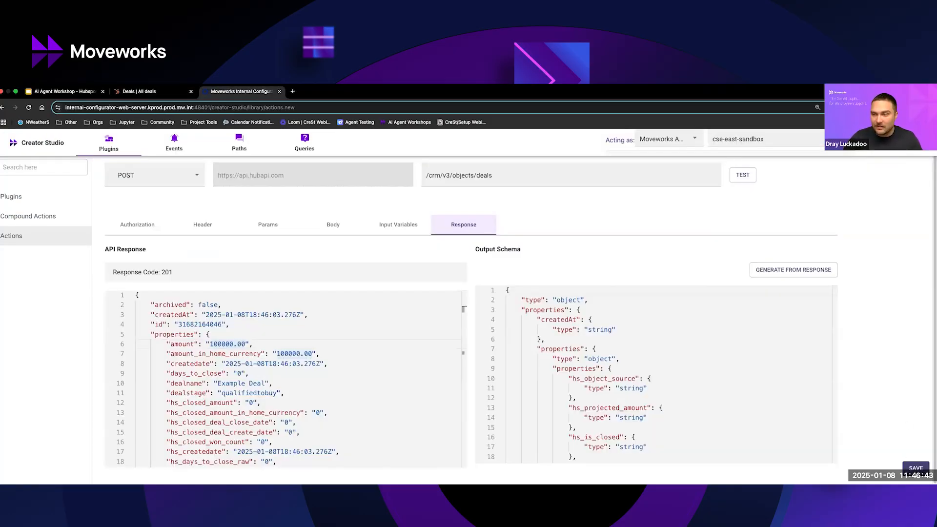
Start saving the API action and name it hubspot_create_new_qualifiedtobuy_deal.
click(916, 467)
click(398, 319)
text(hubspot_create_new_qualifiedtobuy_deal)
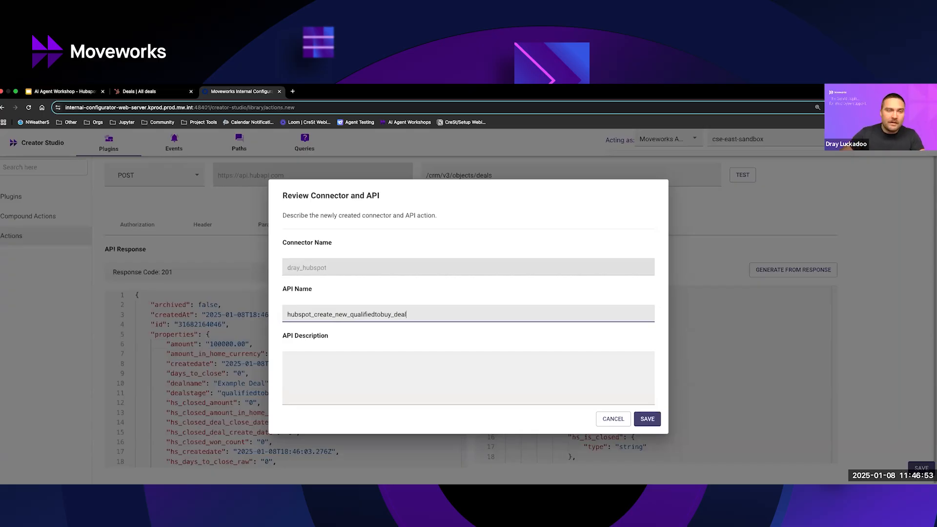
Describe the API action as "Create a new open opportunity in Hubspot".
click(422, 386)
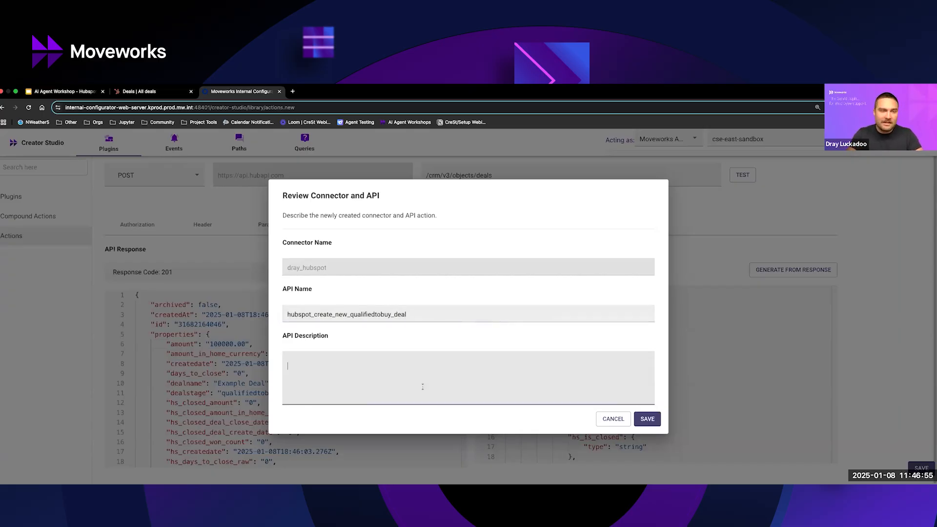
text(Create a new )
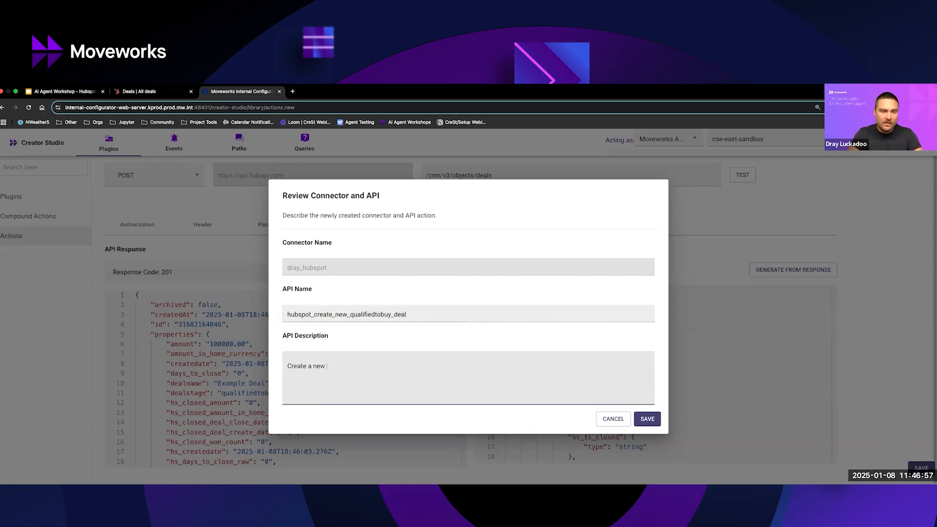
text(open opportunity in)
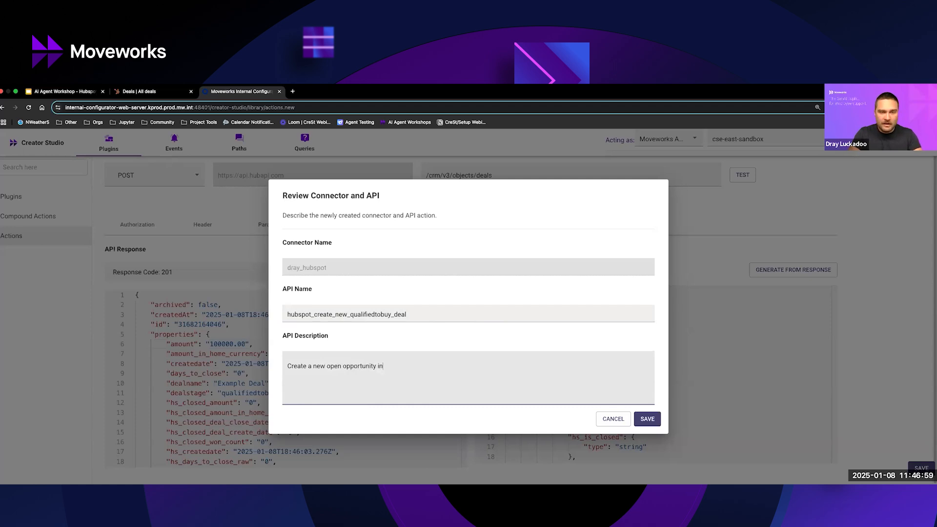
text( Hubspot)
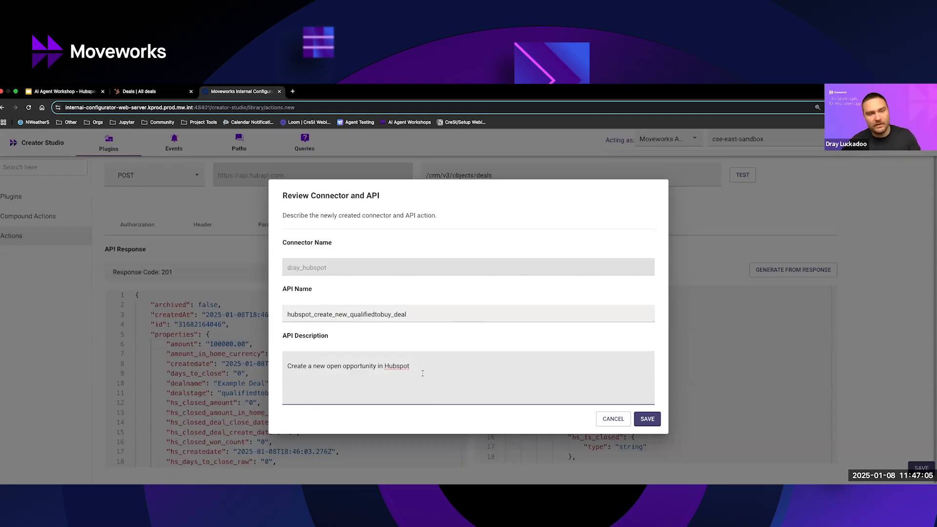
Review the API action's name and description, and save the action.
key(super+a)
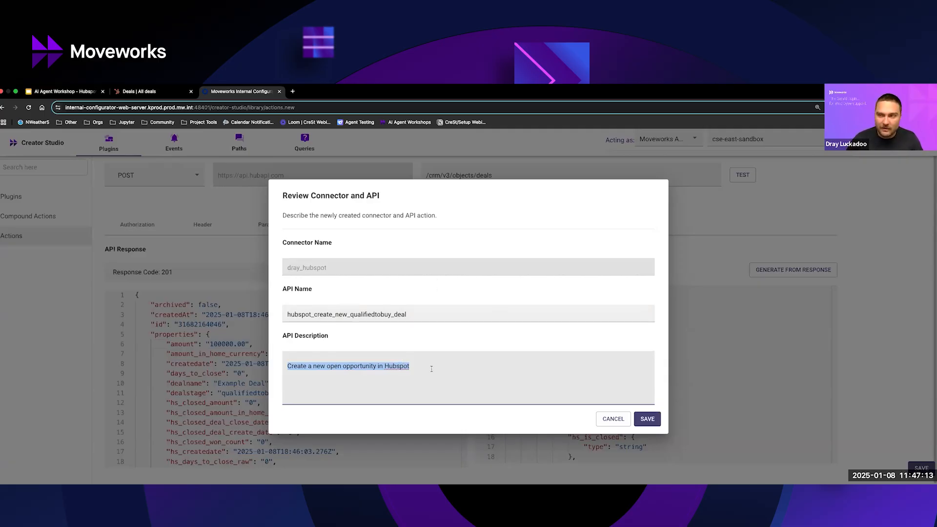
click(438, 321)
key(super+a)
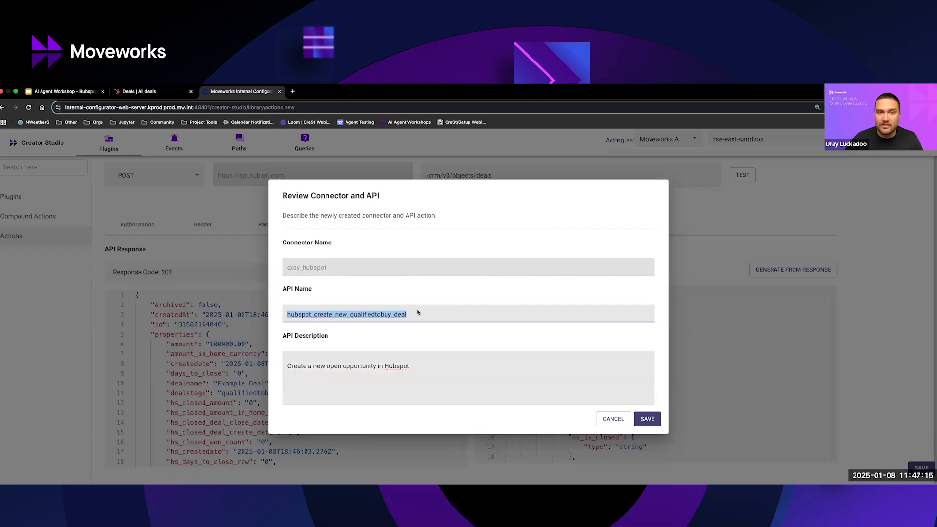
click(427, 336)
click(316, 367)
drag(287, 366, 390, 366)
click(446, 367)
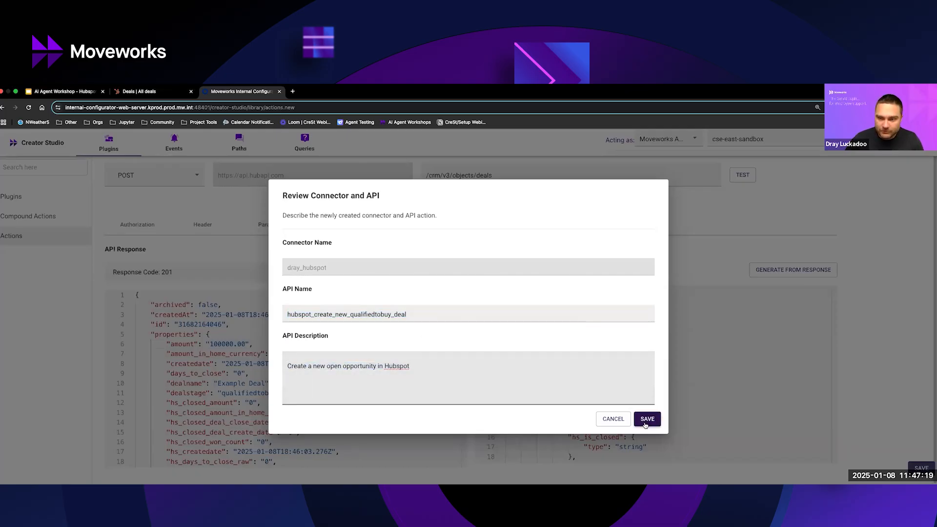
click(646, 423)
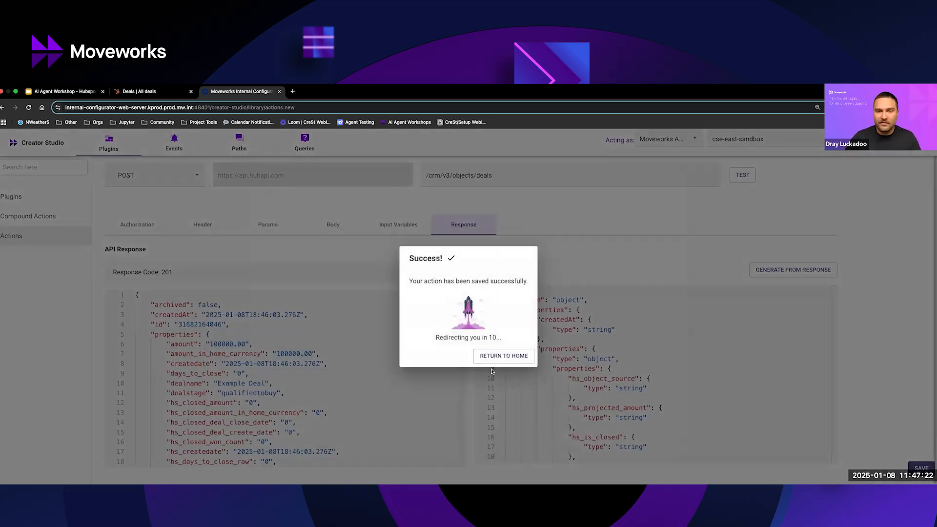
click(500, 359)
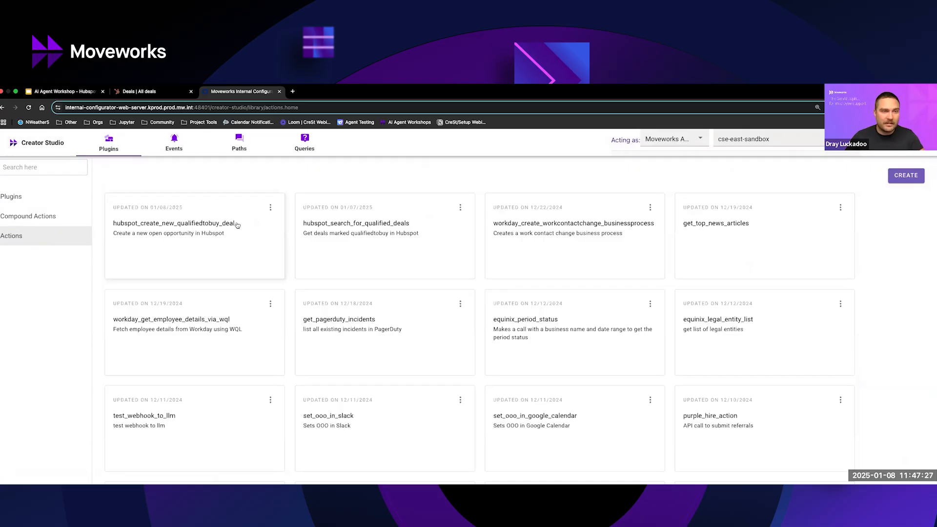
Create a new compound action named with the creator's first name followed by _create_qualifiedtobuy_deal_in_hubspot.
drag(235, 224, 111, 224)
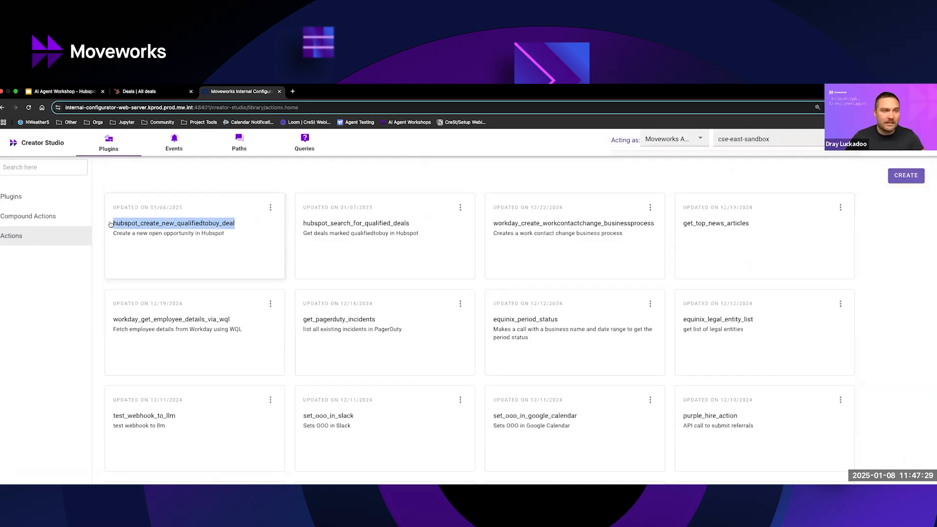
click(47, 236)
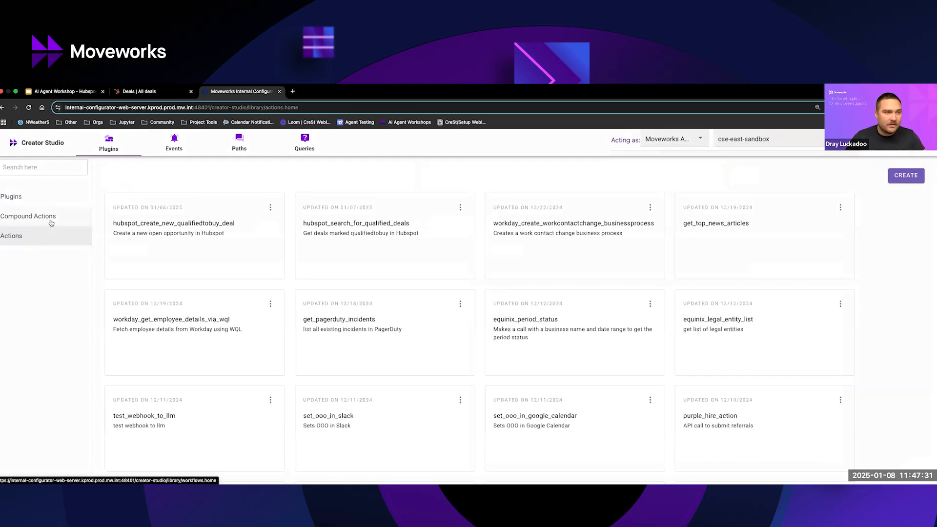
click(51, 223)
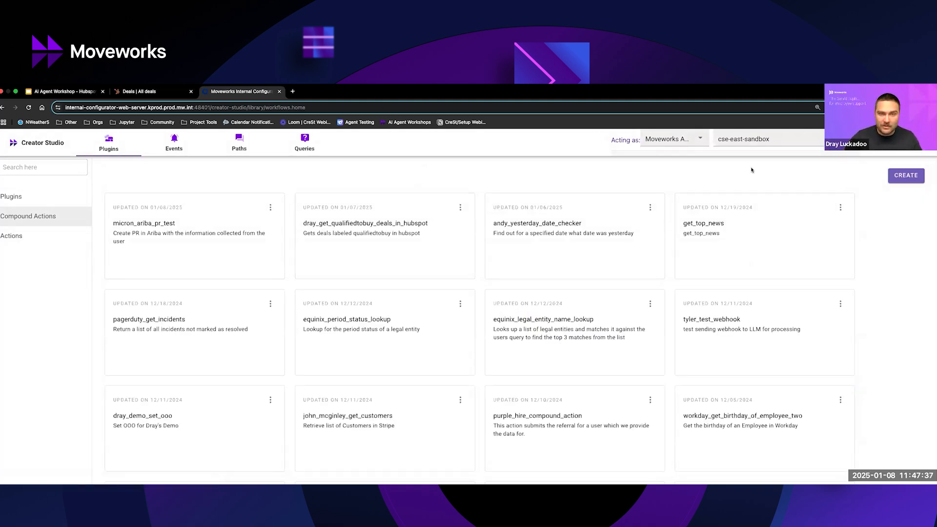
click(905, 175)
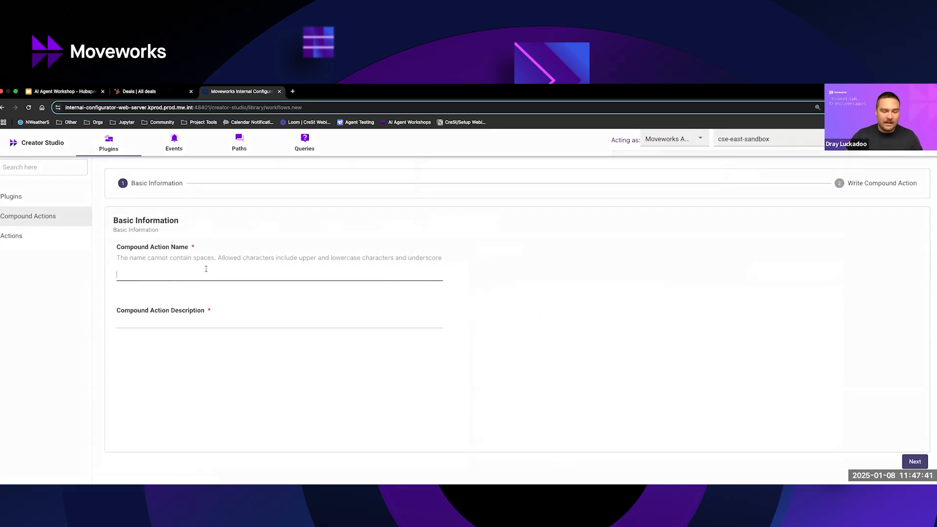
text(dray_)
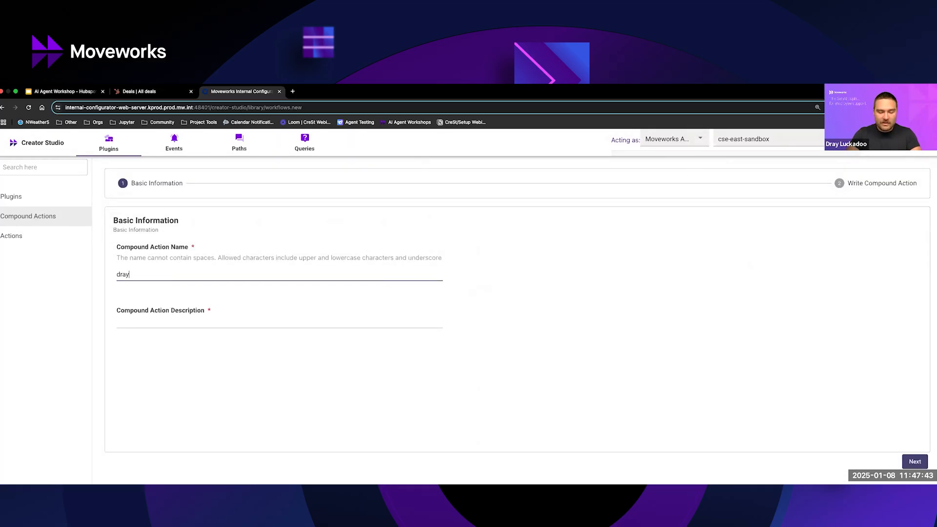
text(e_)
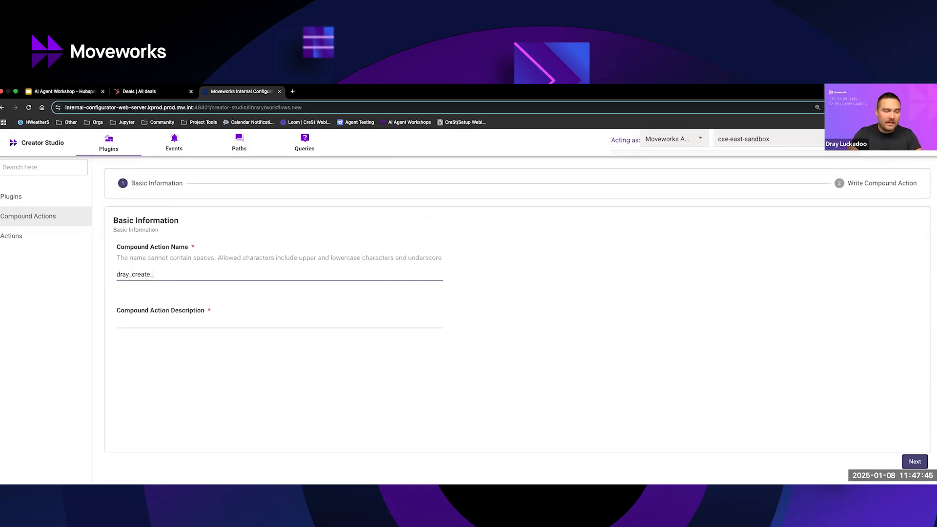
text(qualifie)
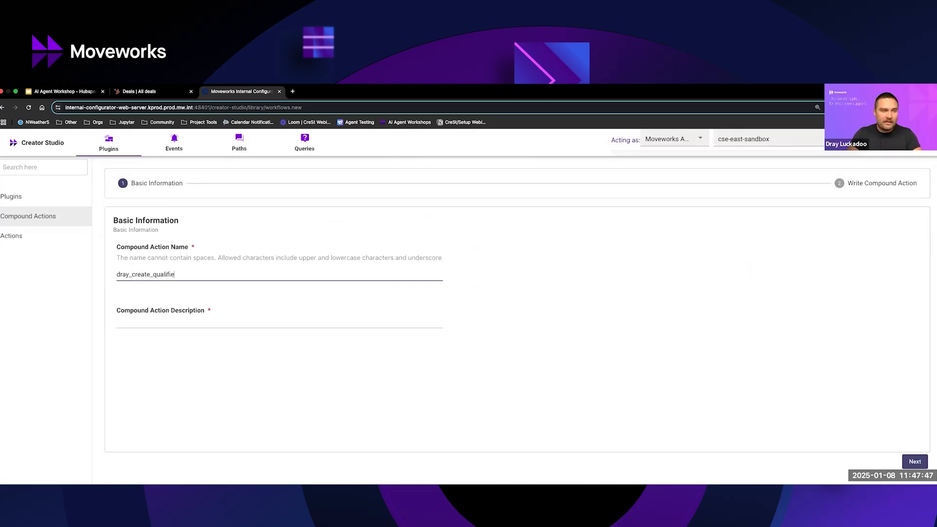
text(dtobuy_deal)
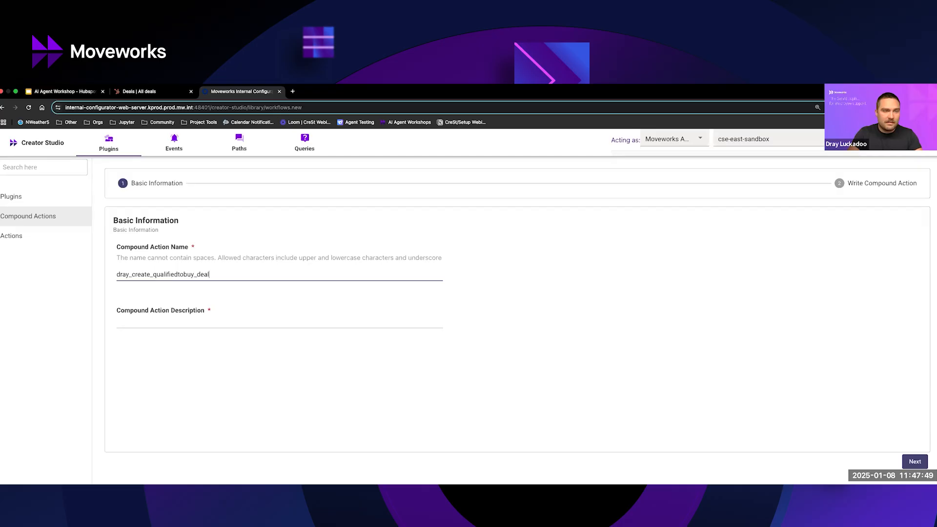
text(_in_hubspot)
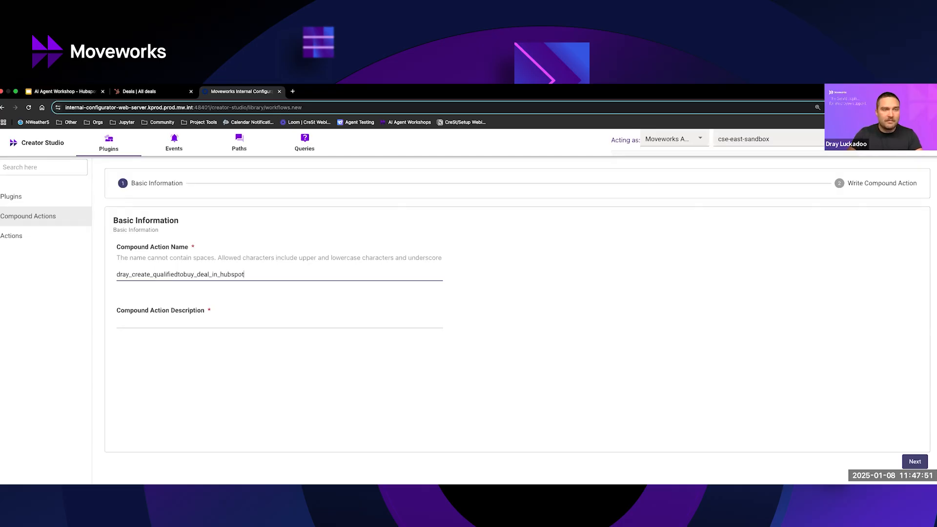
Describe the compound action as creating a new open opportunity in the owner's HubSpot instance, and continue to writing the script.
click(230, 323)
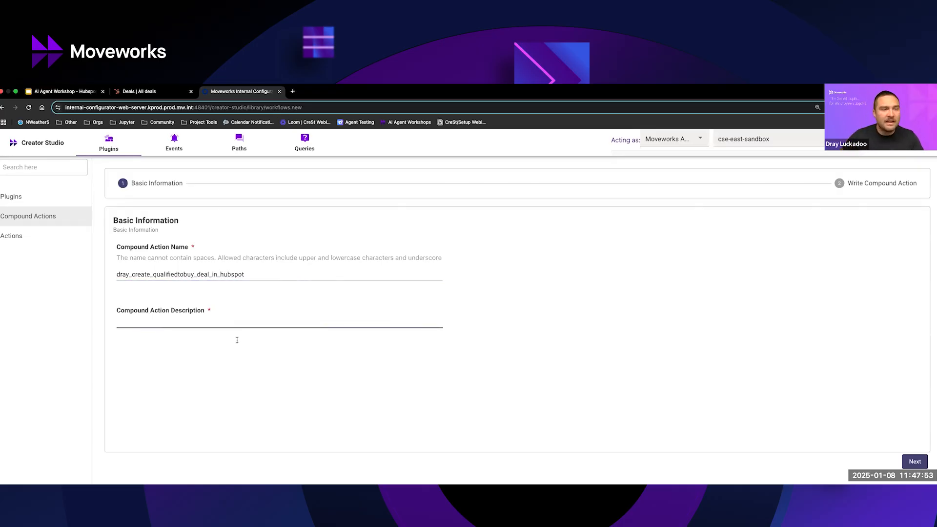
text(Create a new )
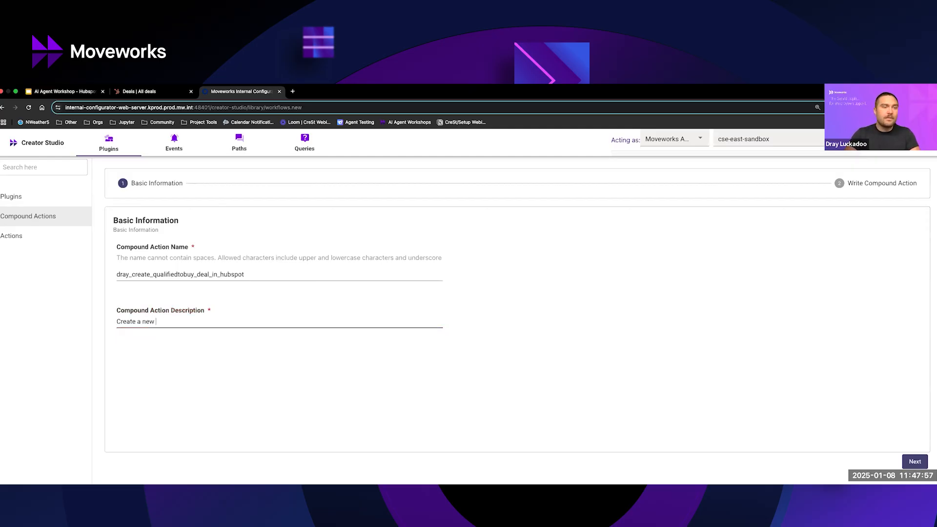
text(open op)
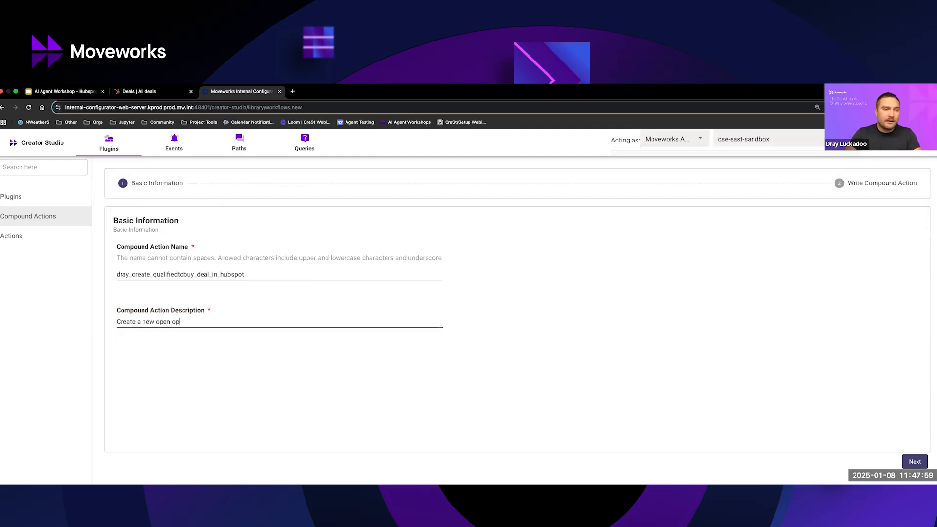
text(portunity in Drays Hubspot instance)
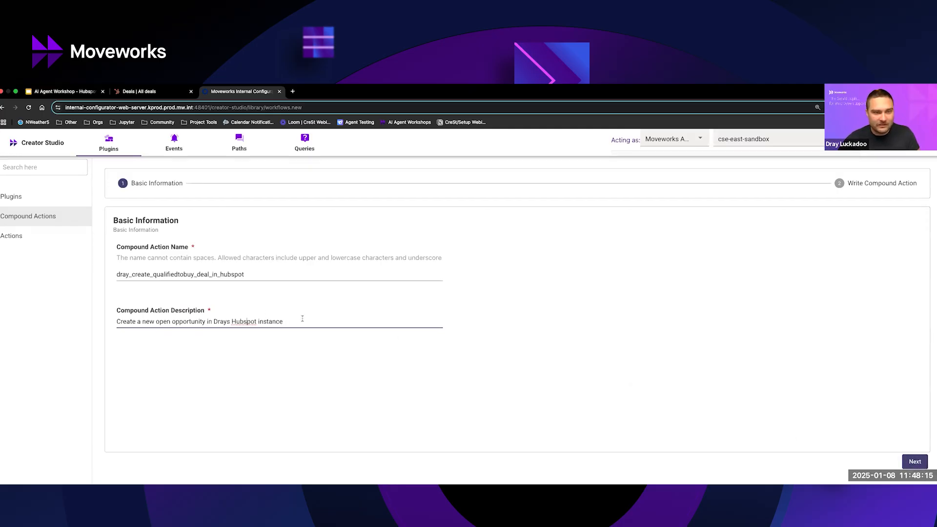
key(BackSpace)
text(S)
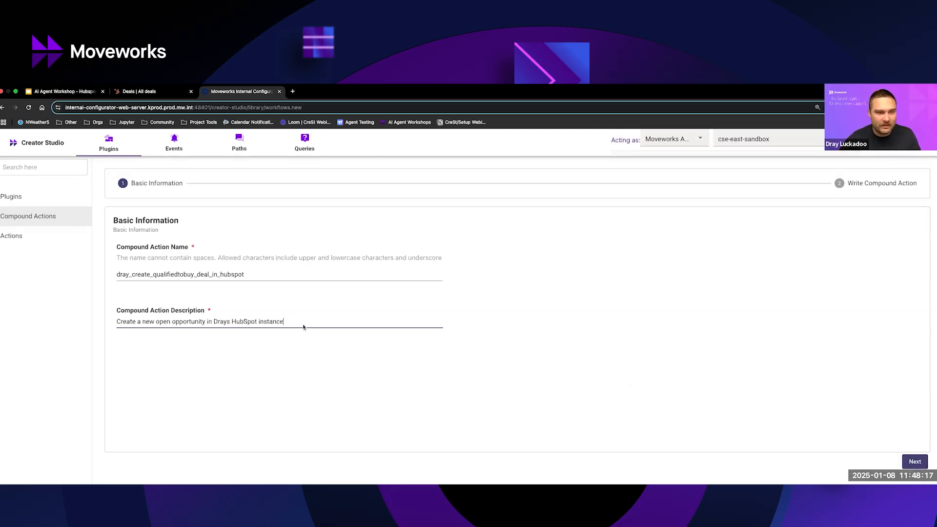
click(914, 461)
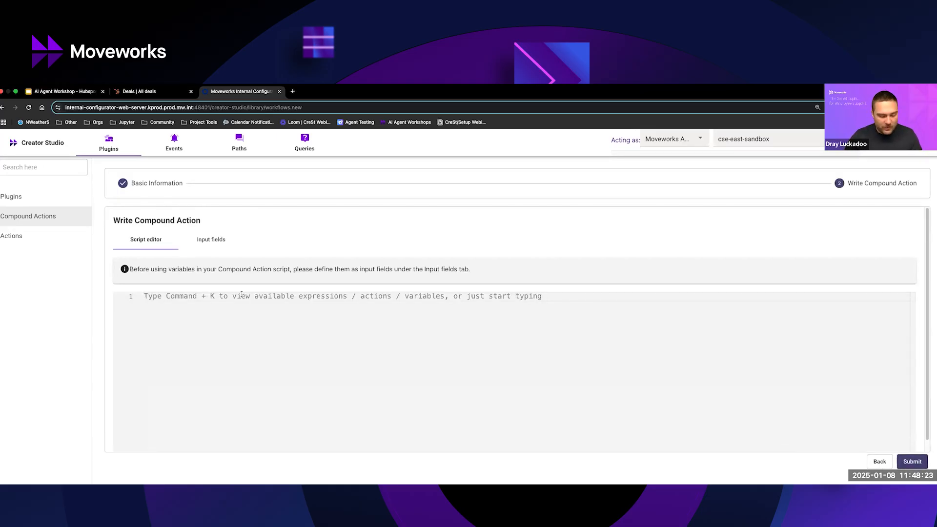
Insert a steps expression in the script and replace its placeholder with the hubspot_create_new_qualifiedtobuy_deal action.
key(super+k)
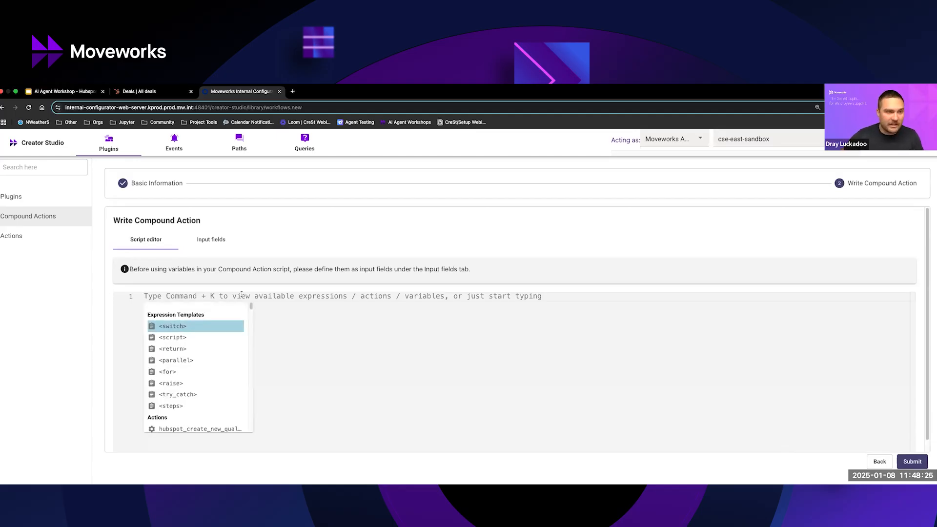
click(185, 406)
drag(174, 306, 167, 306)
key(BackSpace)
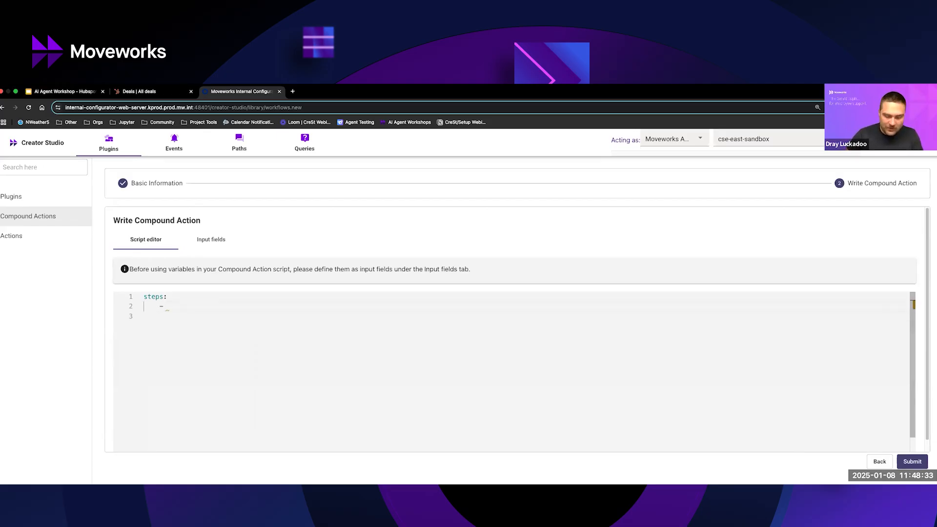
key(ctrl+space)
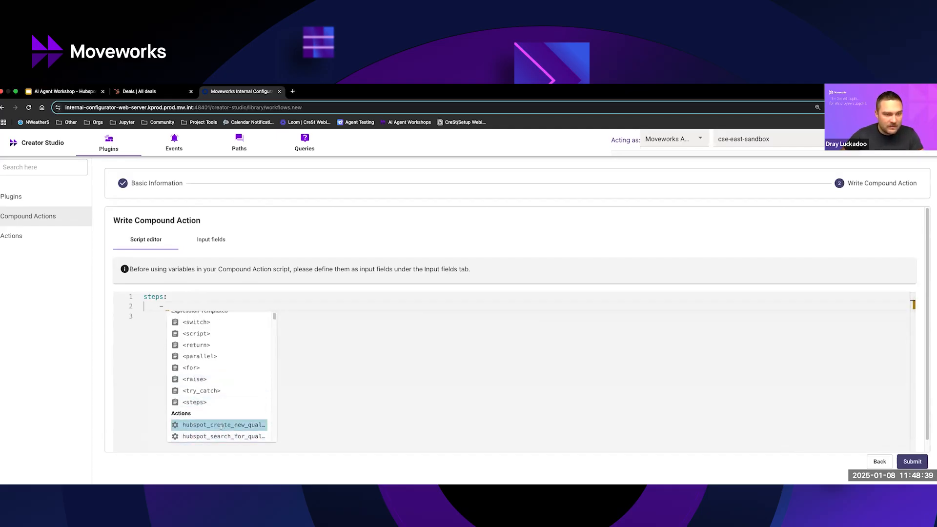
click(224, 426)
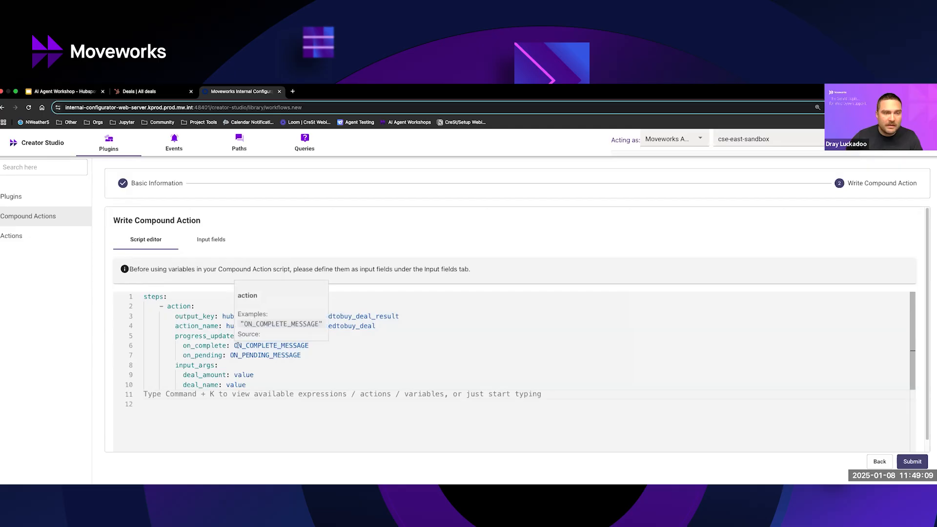
Replace the on_complete placeholder in the script with the message "Open opportunity has been successfully created".
double_click(238, 345)
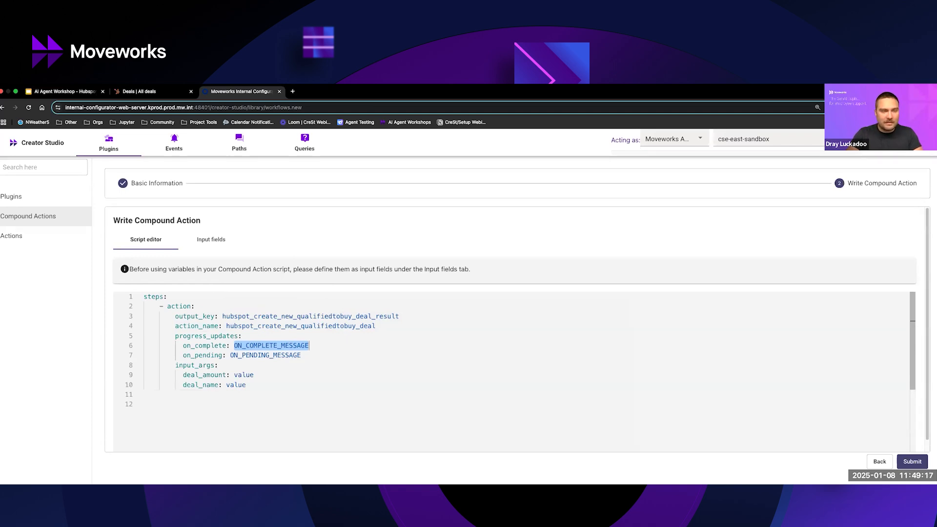
text(Quali)
key(BackSpace)
key(BackSpace)
key(BackSpace)
key(BackSpace)
key(BackSpace)
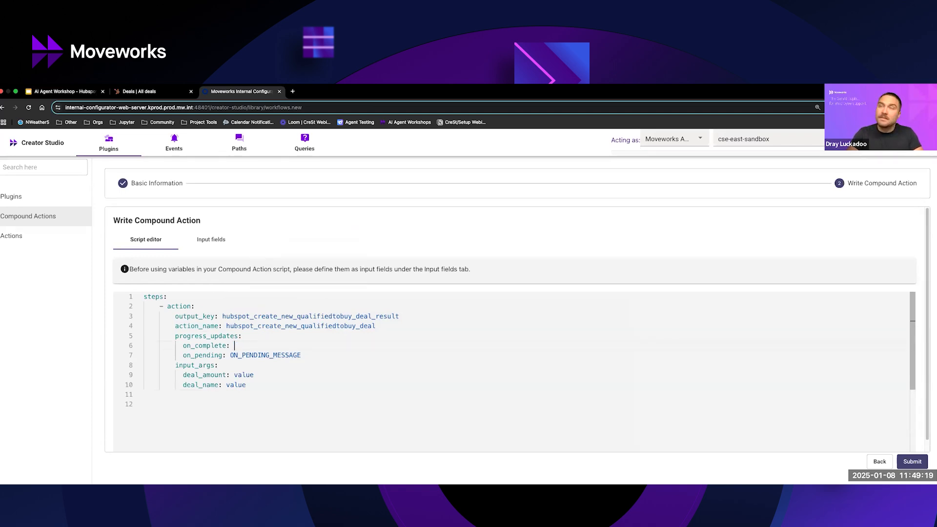
text(Open opportunity has been succ)
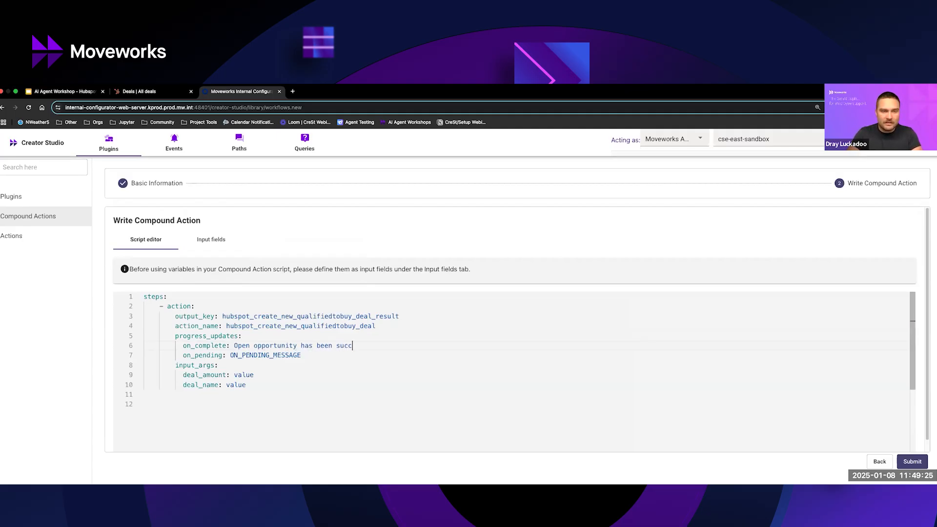
text(essfully created)
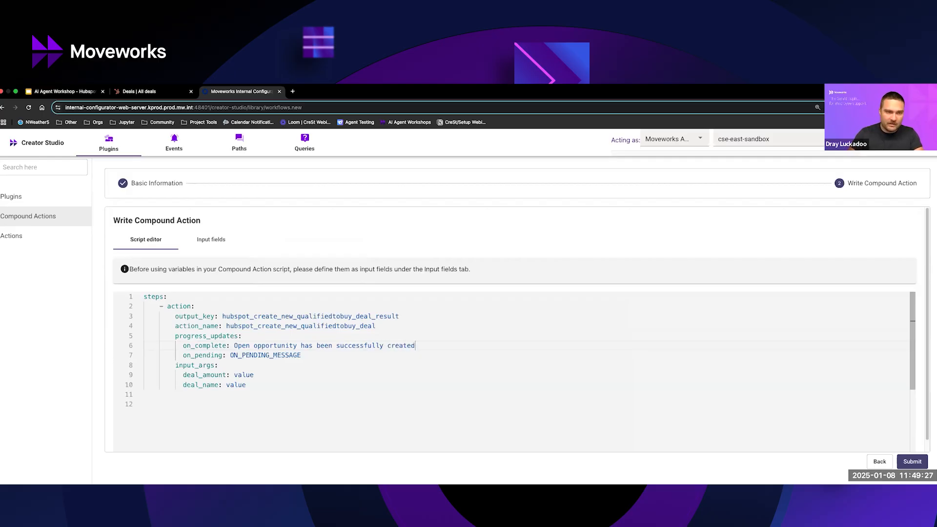
Set the on_pending message to "Creating new open opportunity..." and end the on_complete message with an exclamation mark.
double_click(250, 355)
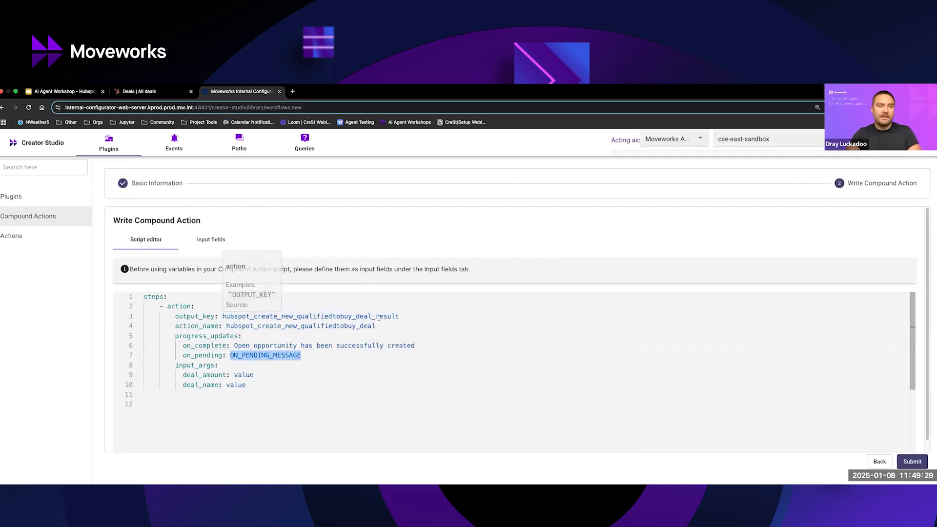
text(C)
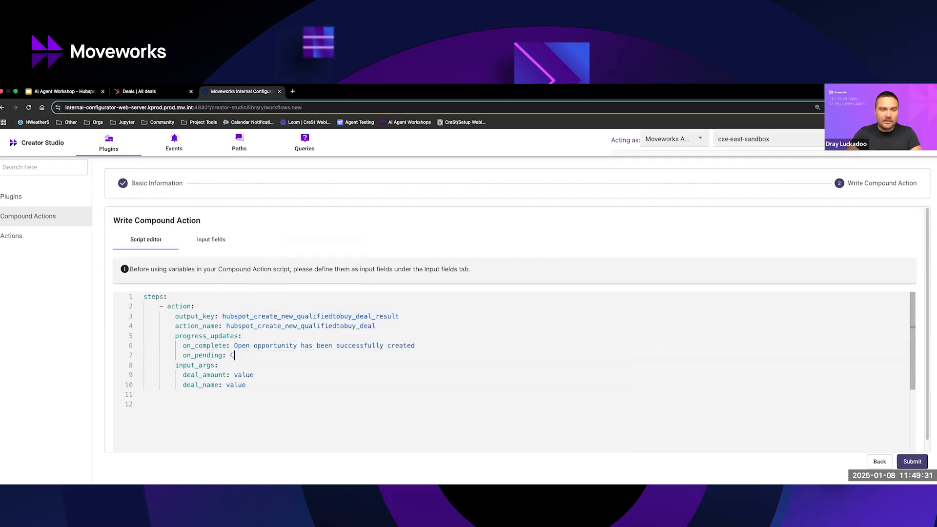
text(reating new open opporutnity)
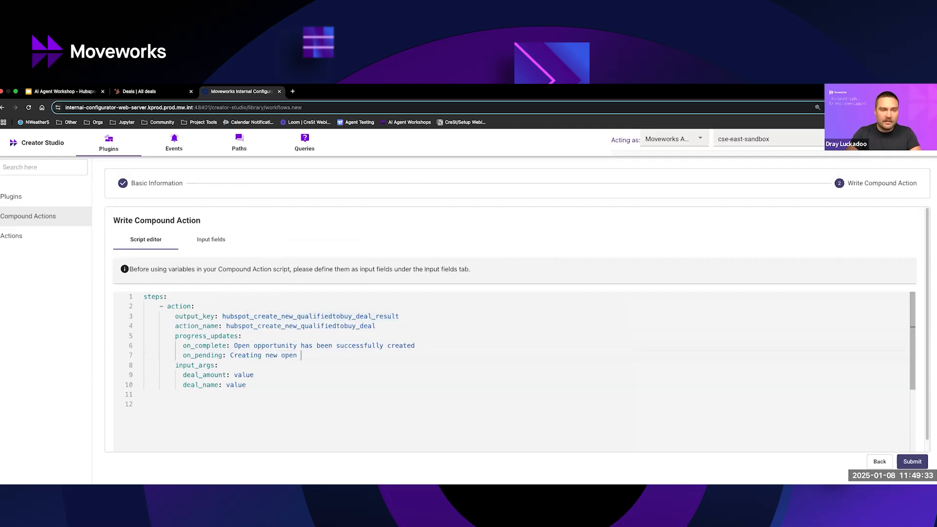
key(BackSpace)
key(BackSpace)
key(BackSpace)
key(BackSpace)
key(BackSpace)
key(BackSpace)
text(tunity...)
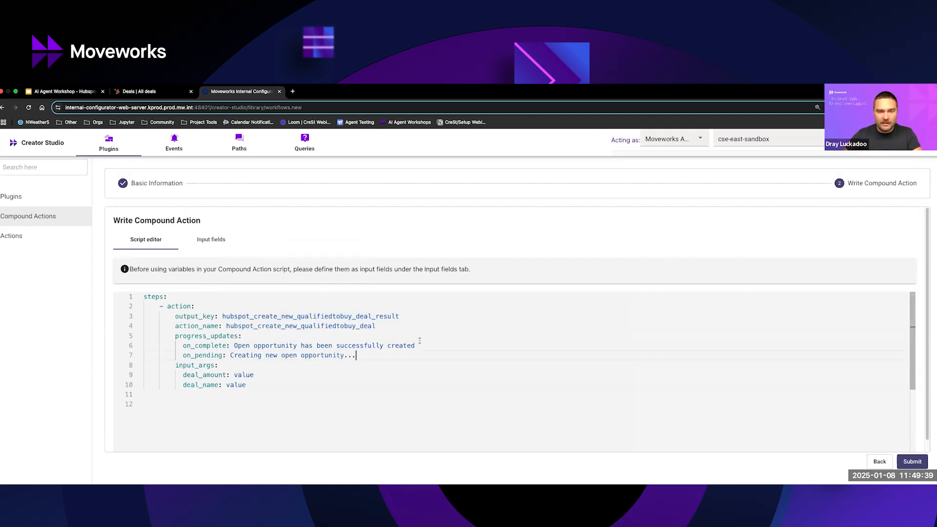
click(453, 345)
text(!)
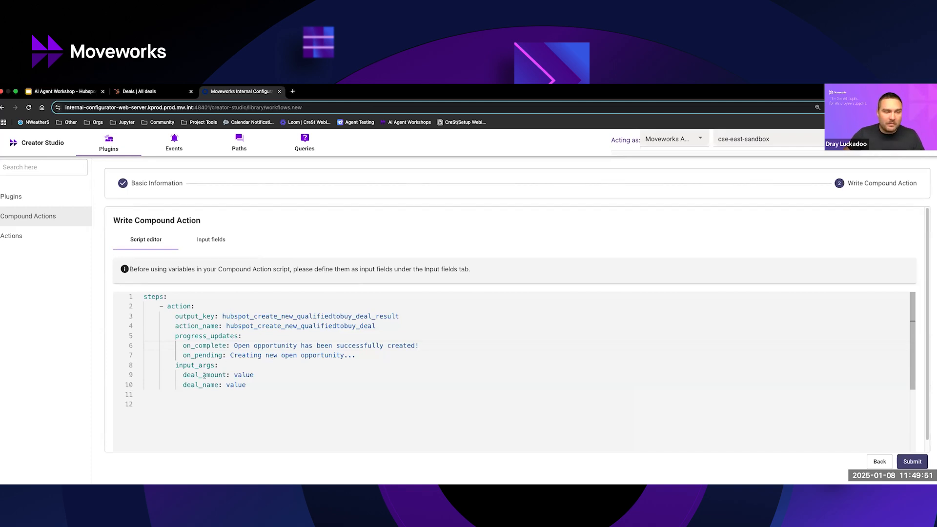
Add a required input field to the compound action, named deal_amount after the script's input argument.
double_click(241, 372)
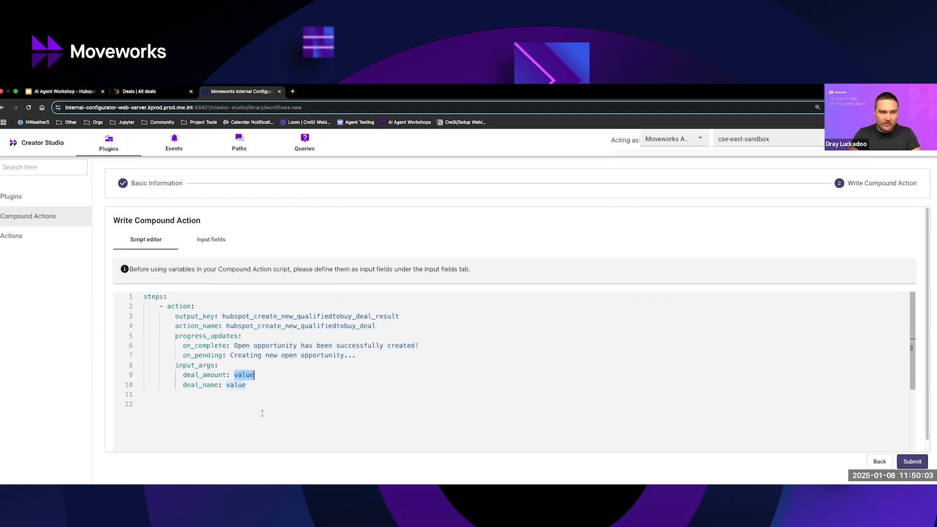
click(210, 239)
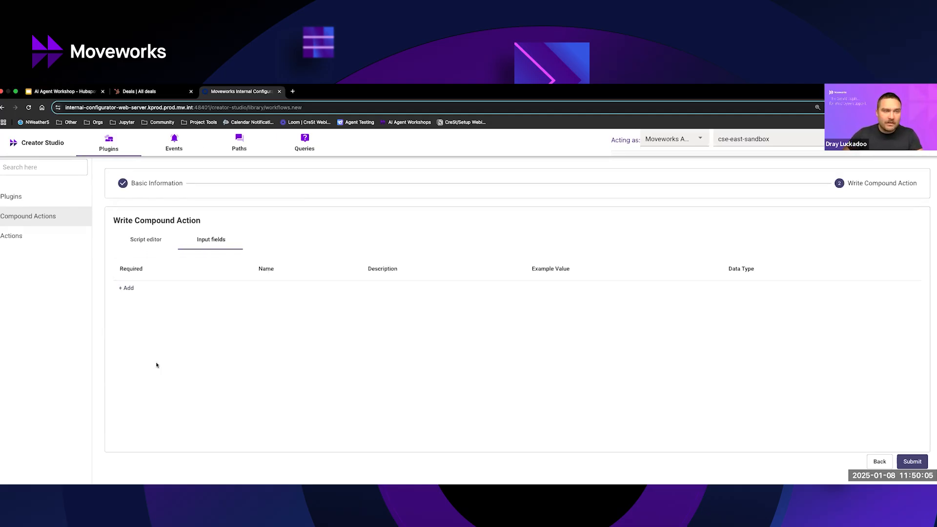
click(130, 289)
click(129, 300)
click(231, 297)
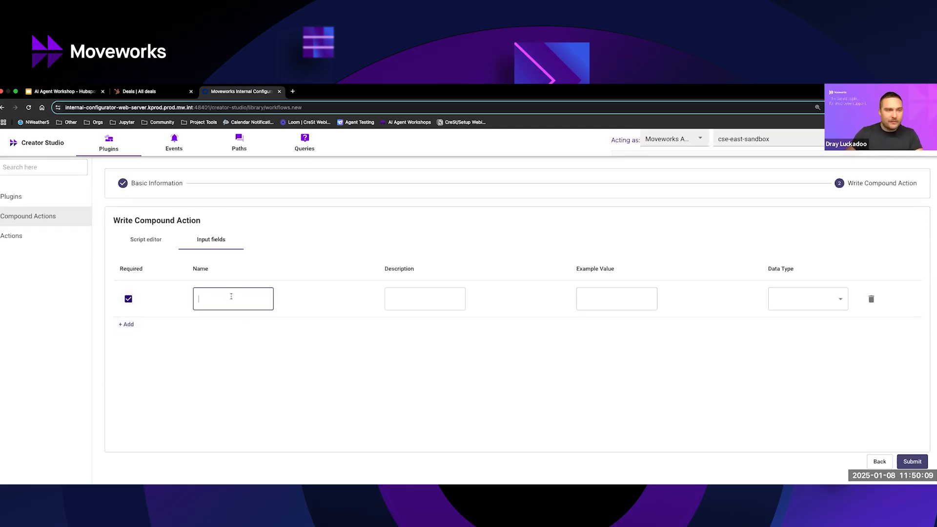
click(145, 240)
double_click(201, 374)
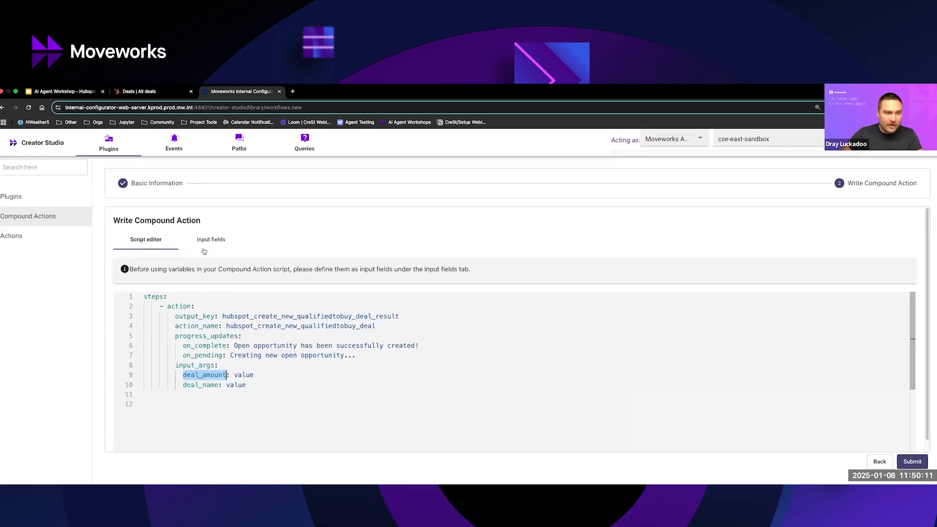
key(ctrl+c)
click(210, 239)
click(220, 302)
key(ctrl+v)
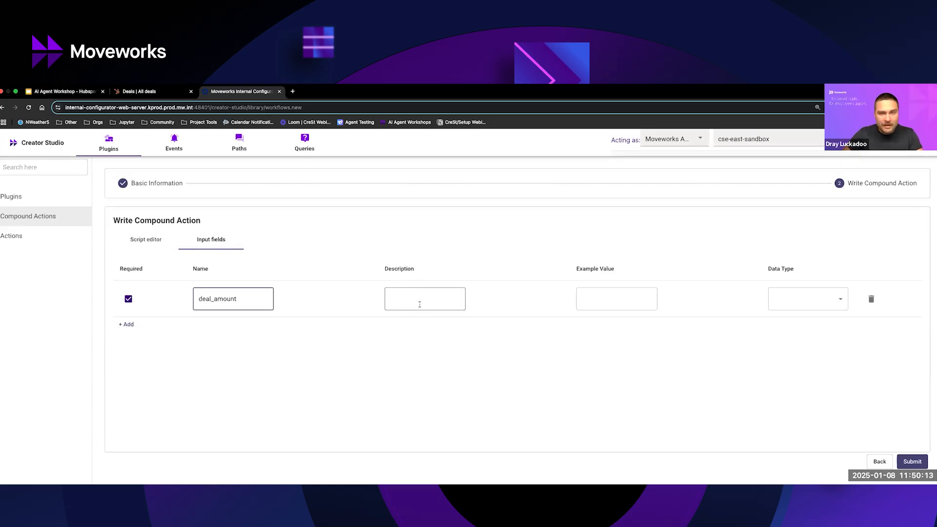
Give the deal_amount input field the description deal_amount, the example value 100000.00 and the data type string.
click(393, 302)
key(ctrl+v)
click(622, 304)
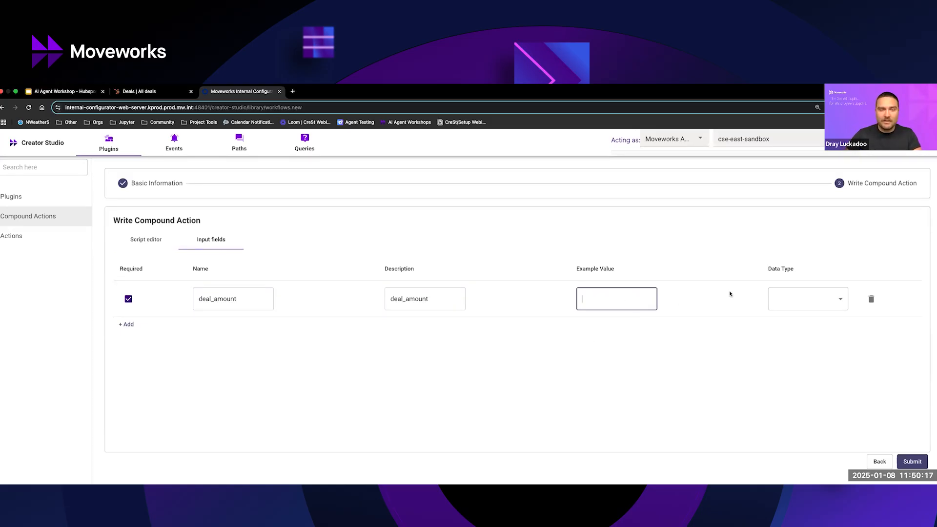
text(100000.00)
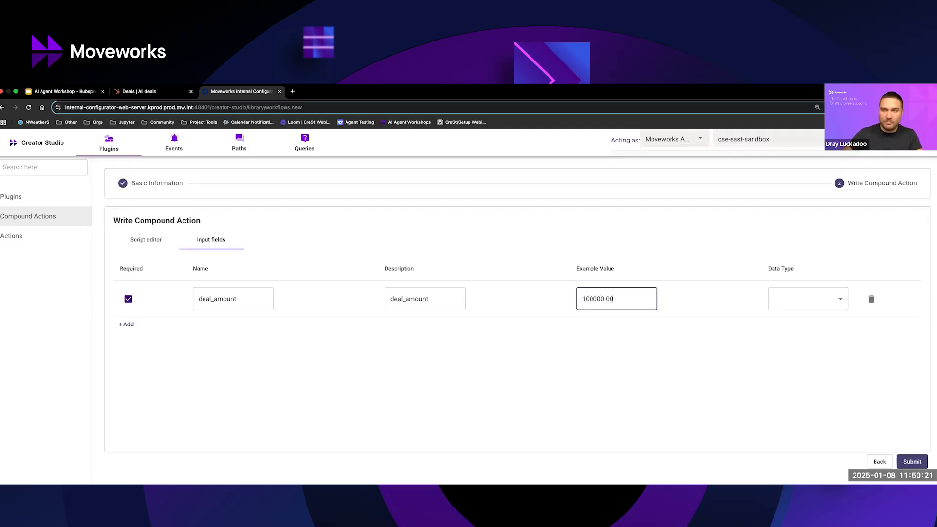
click(800, 304)
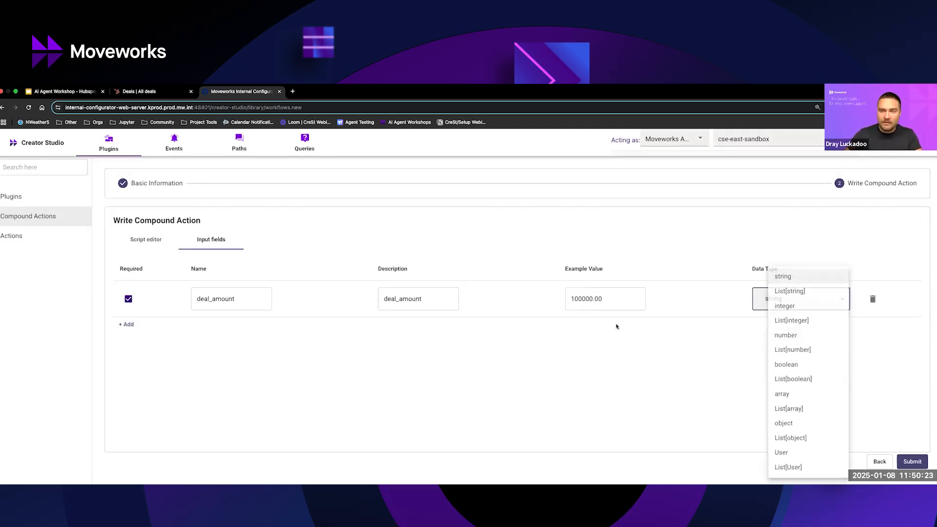
click(570, 299)
double_click(570, 299)
Add a second required input field with deal_name from the script as both its name and description.
click(145, 239)
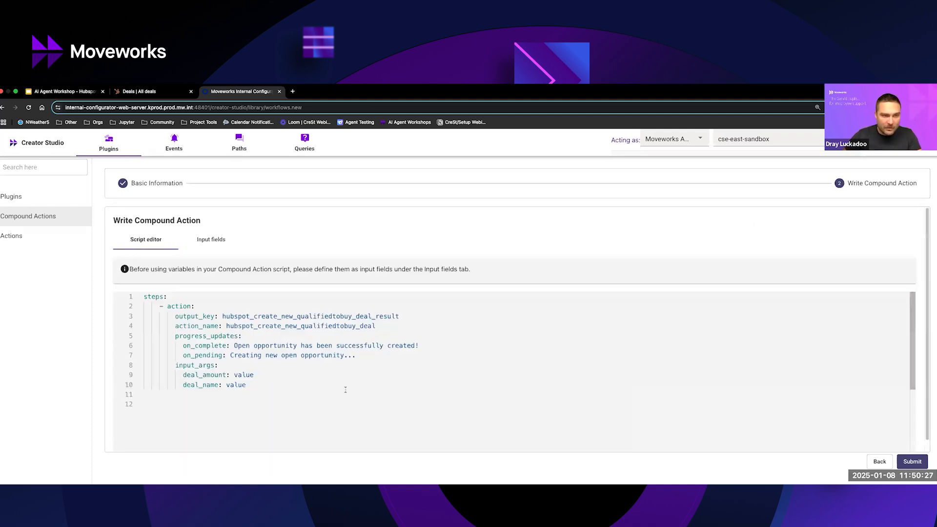
click(212, 244)
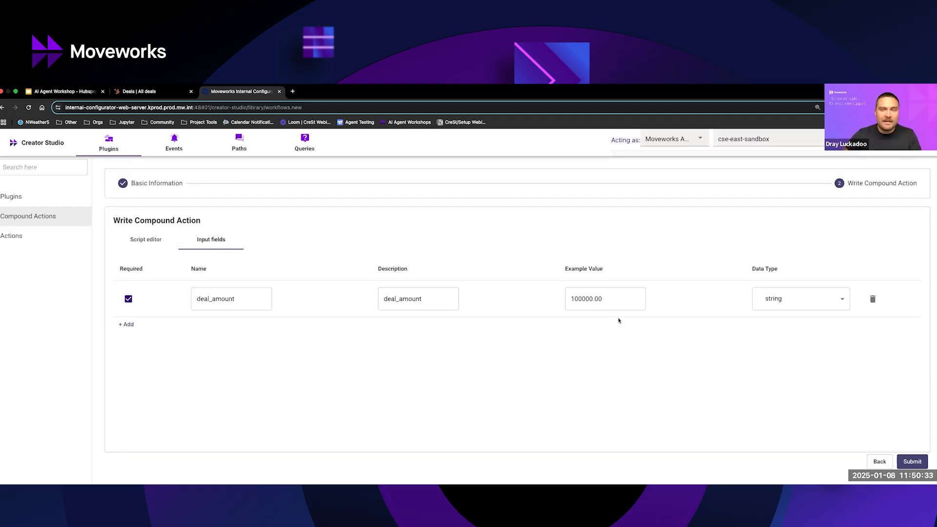
click(127, 324)
click(145, 243)
double_click(238, 384)
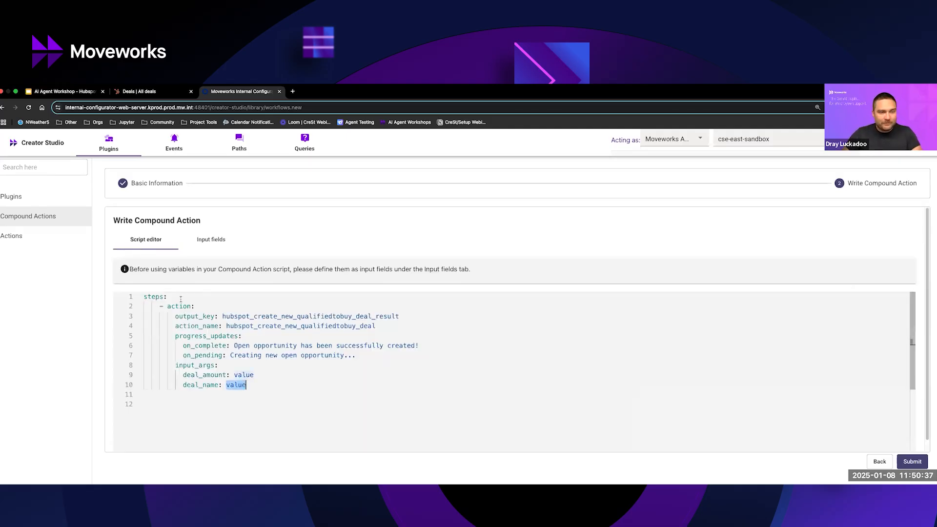
click(198, 386)
double_click(197, 385)
key(ctrl+c)
click(211, 240)
click(257, 341)
key(ctrl+v)
click(128, 335)
click(404, 341)
key(ctrl+v)
Set the deal_name input field's example value to Example Deal 2 and its data type to string.
click(579, 339)
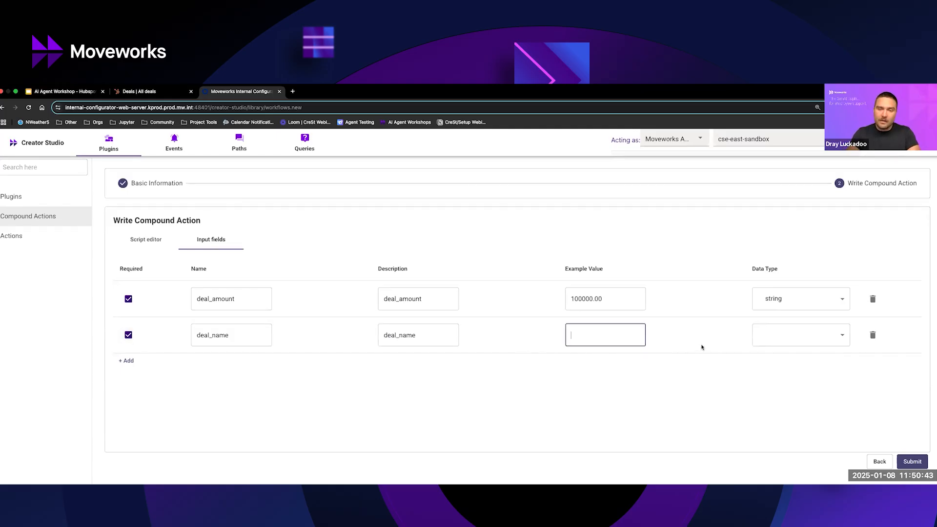
text(Example Deal 2)
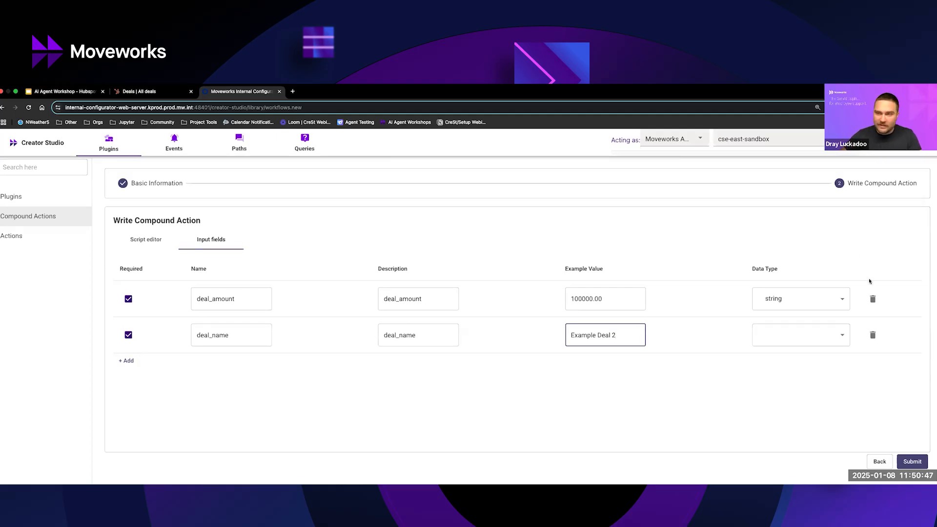
click(826, 339)
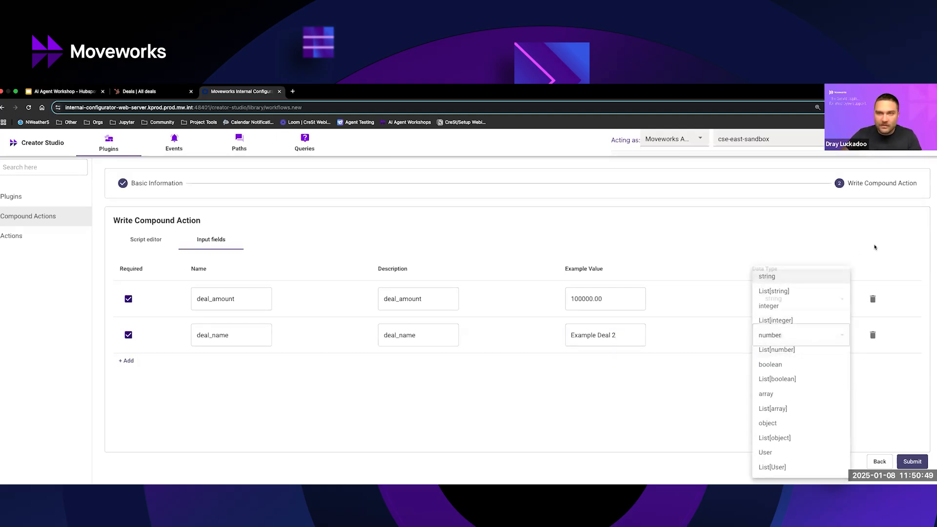
click(771, 278)
click(141, 92)
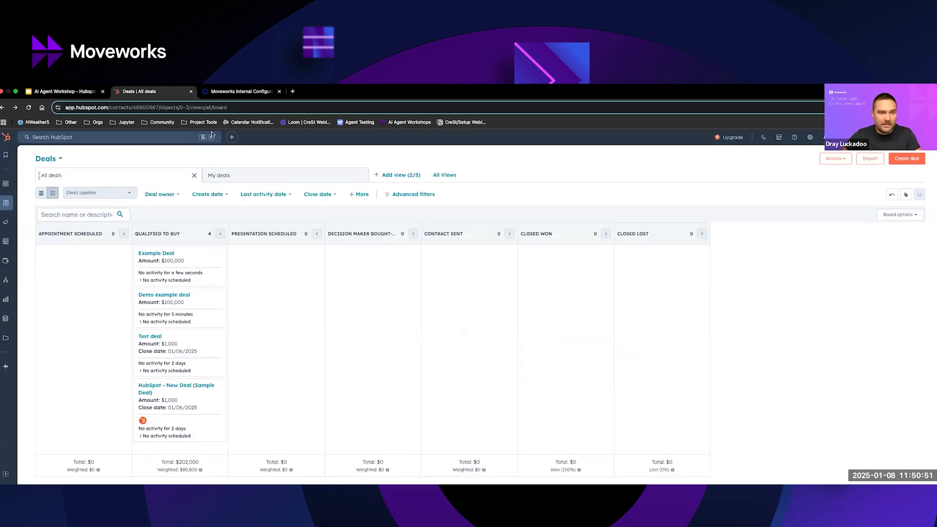
click(240, 92)
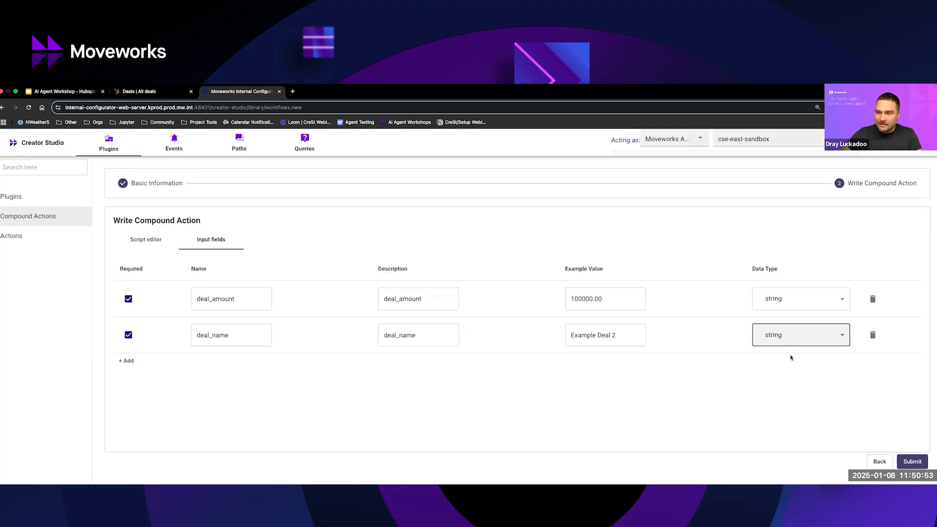
click(151, 245)
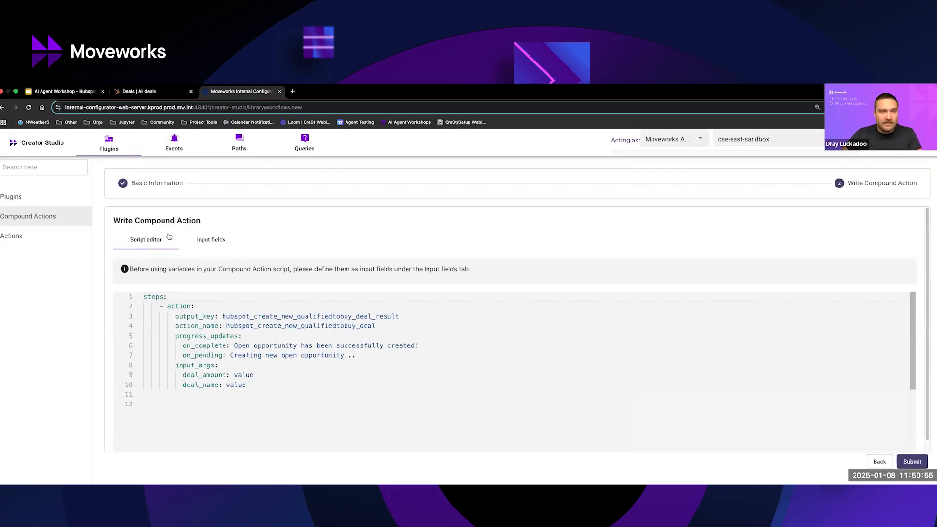
click(205, 241)
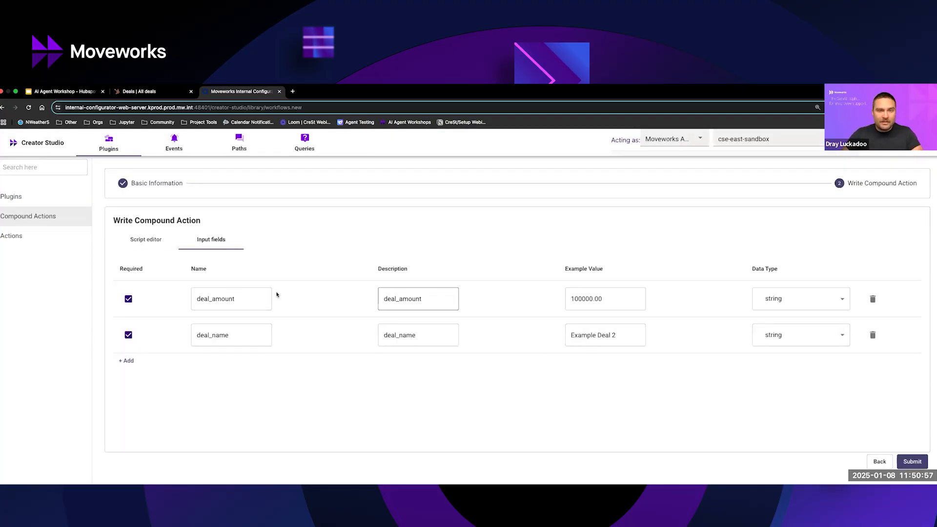
double_click(217, 298)
Map the script's deal_amount and deal_name arguments to the variables data.deal_amount and data.deal_name in place of their placeholder values.
click(153, 244)
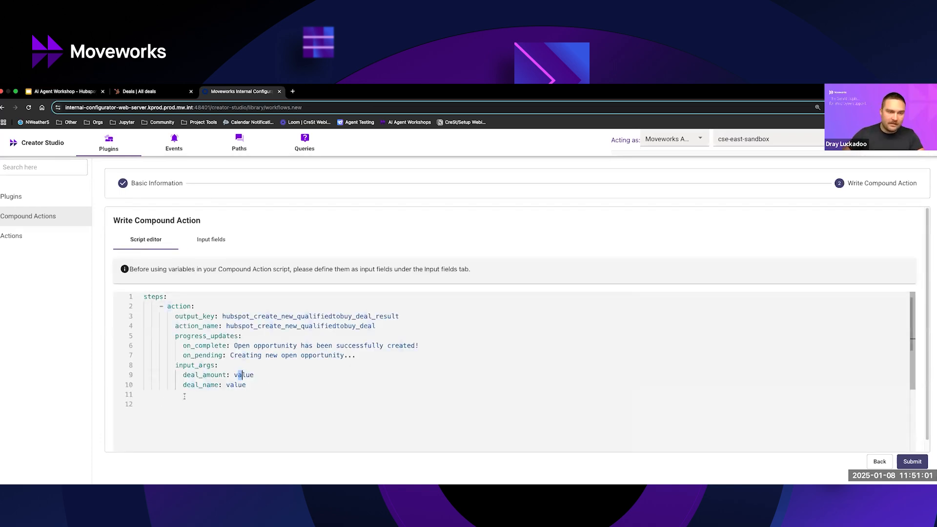
double_click(240, 375)
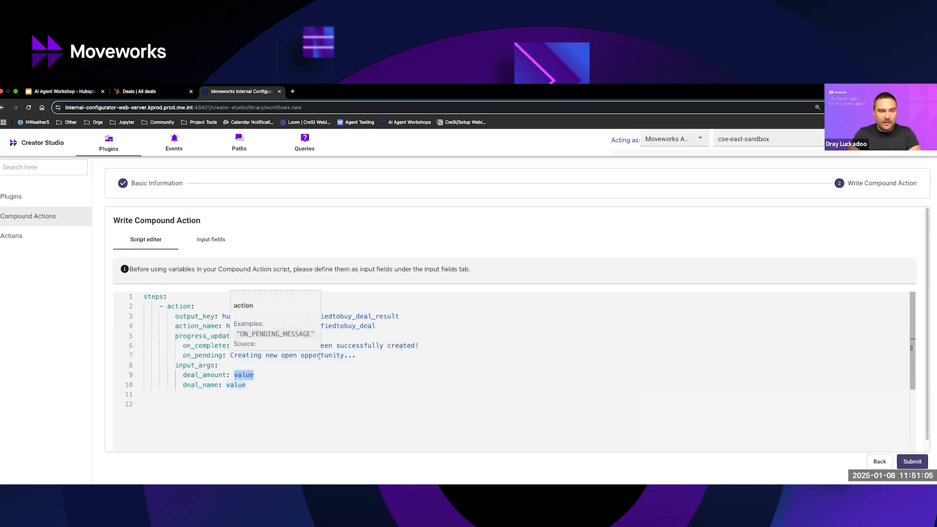
text(data)
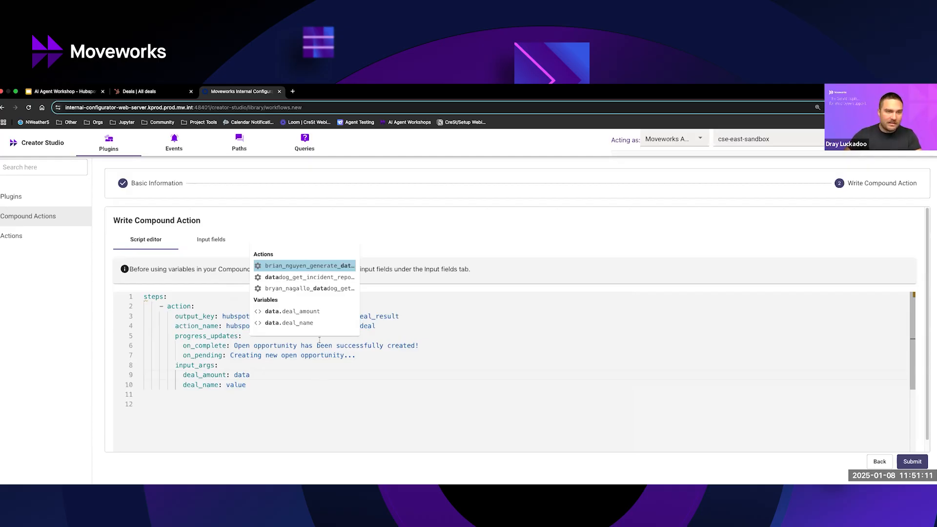
click(299, 315)
double_click(240, 387)
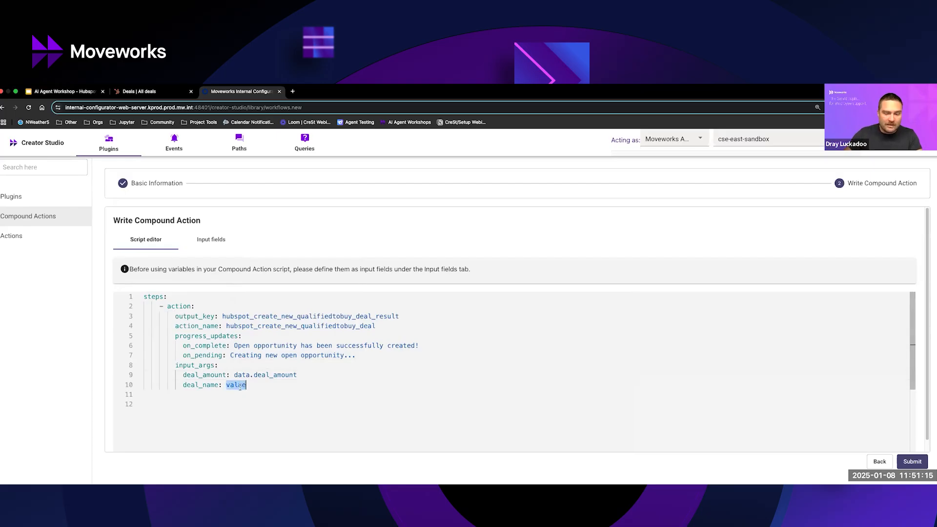
text(data)
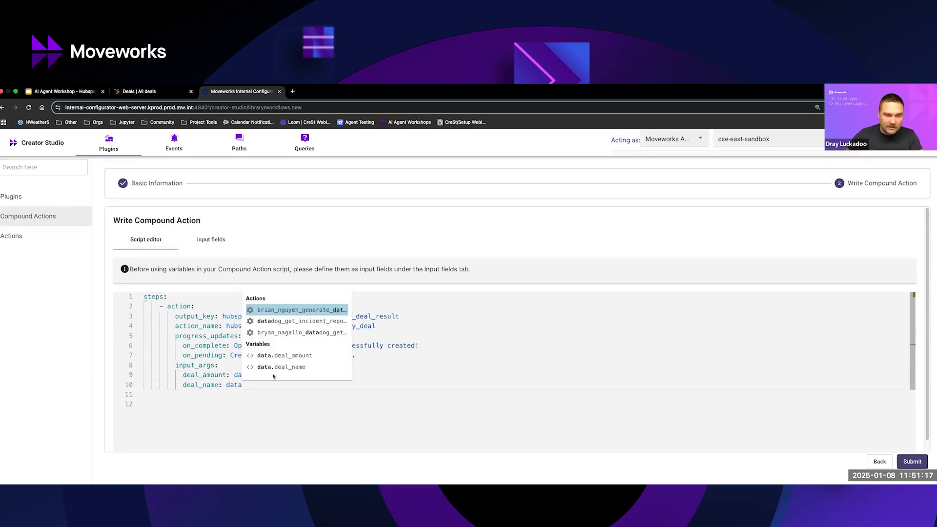
click(276, 368)
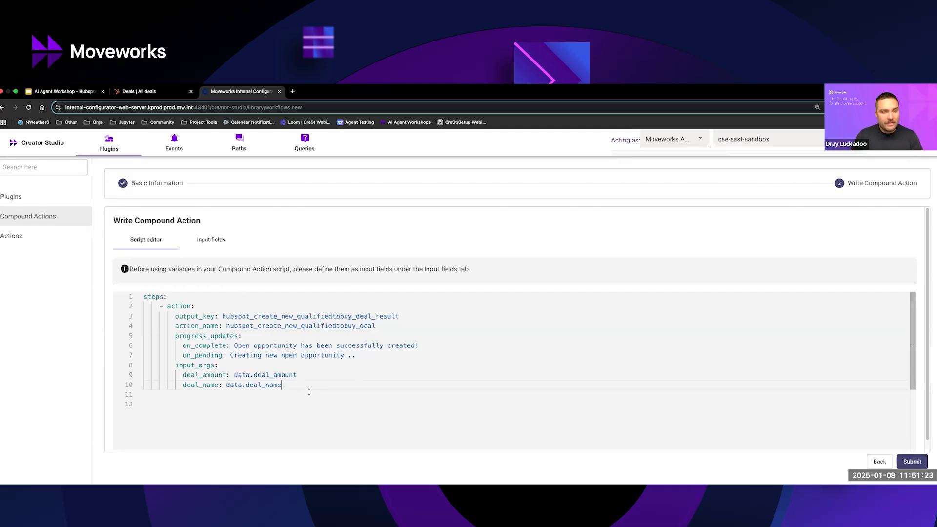
Add a return expression with an output mapper after the HubSpot deal-creation action in the script.
key(Return)
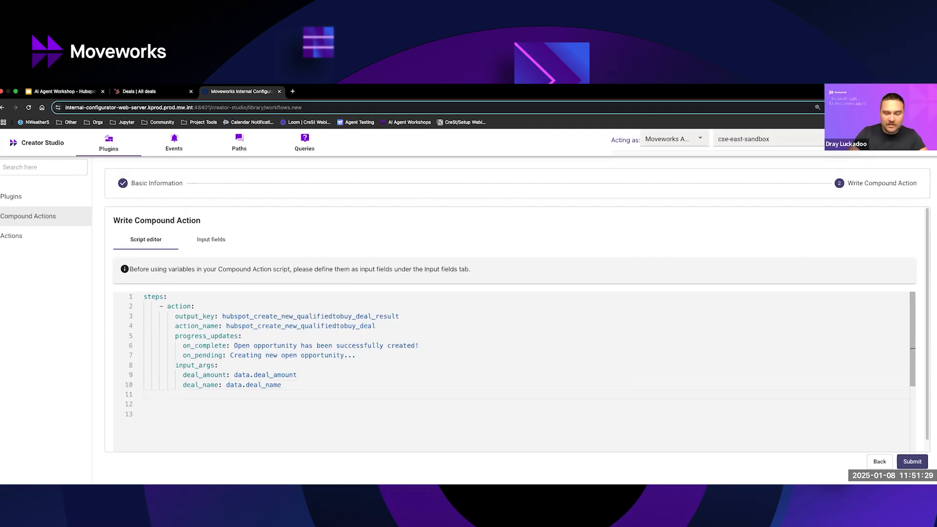
text(- res)
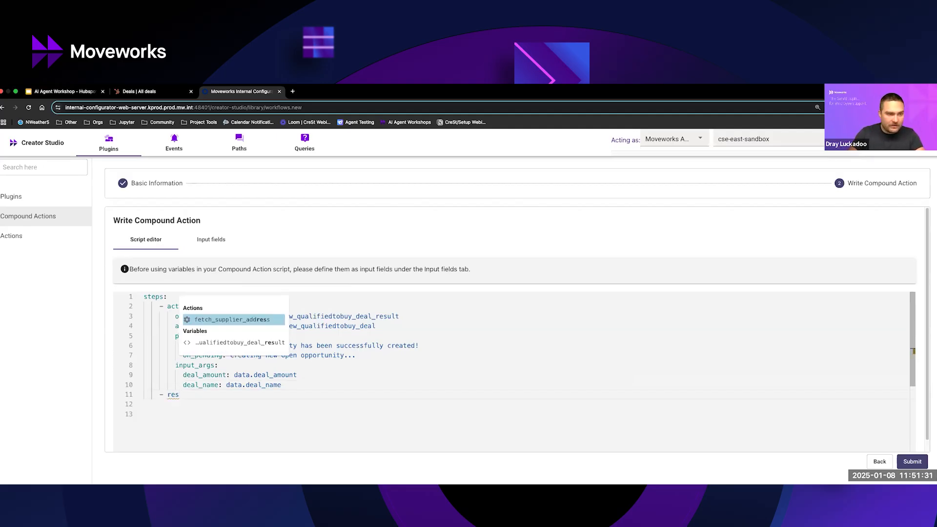
text(ult)
key(BackSpace)
key(BackSpace)
key(BackSpace)
key(BackSpace)
scroll(521, 330, down, 1)
text(turn)
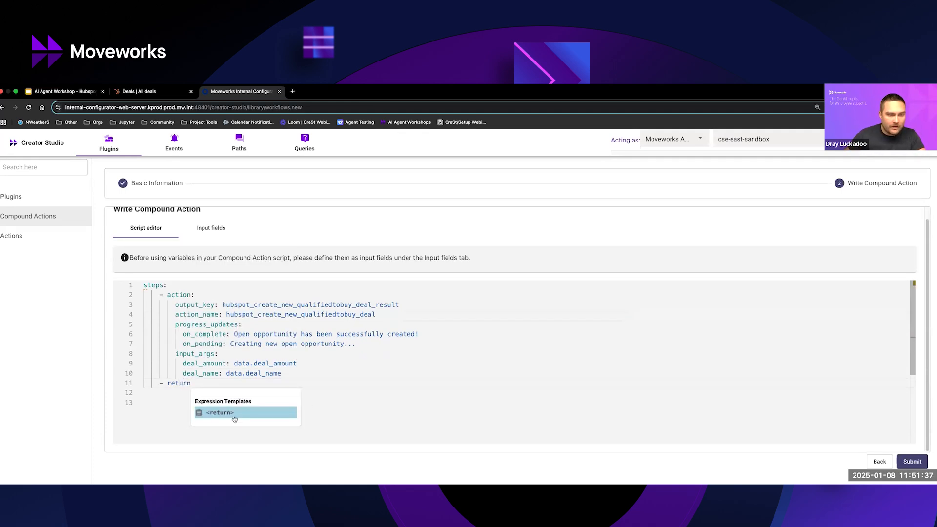
click(233, 415)
click(236, 392)
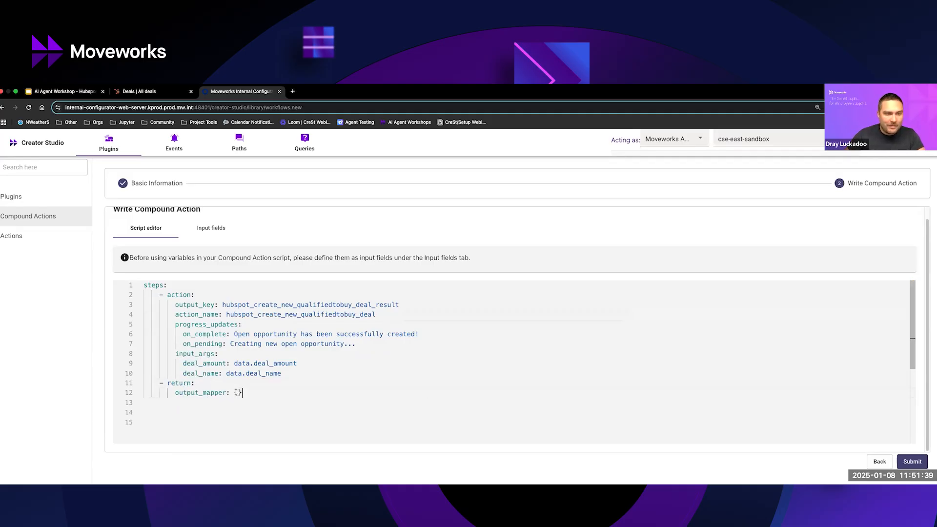
Replace the output mapper's empty braces with hubspot_return mapped to data.hubspot_create_new_qualifiedtobuy_deal_result.
key(BackSpace)
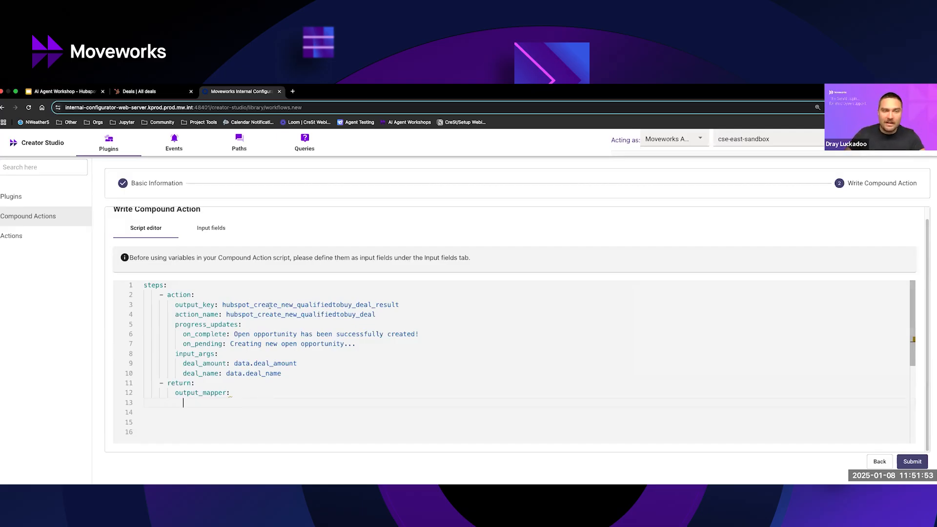
click(208, 397)
text(hubspot_return)
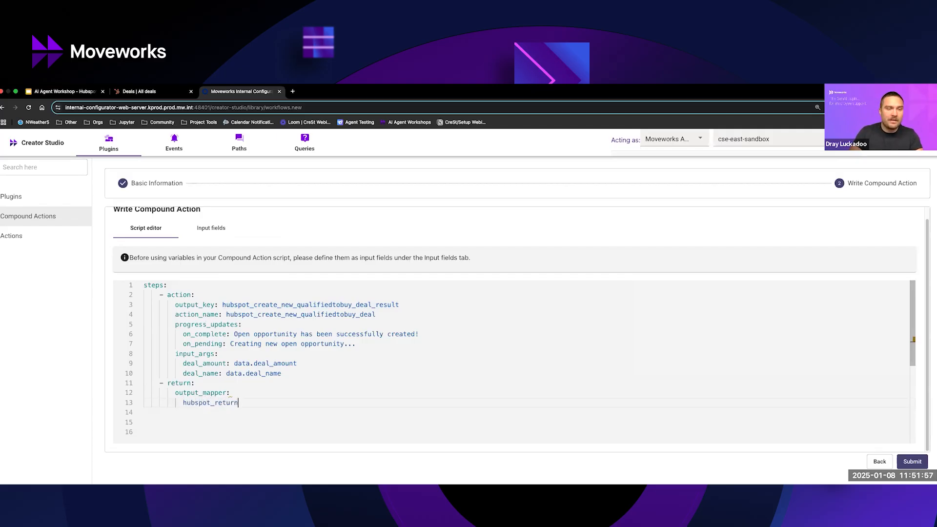
text(: data.)
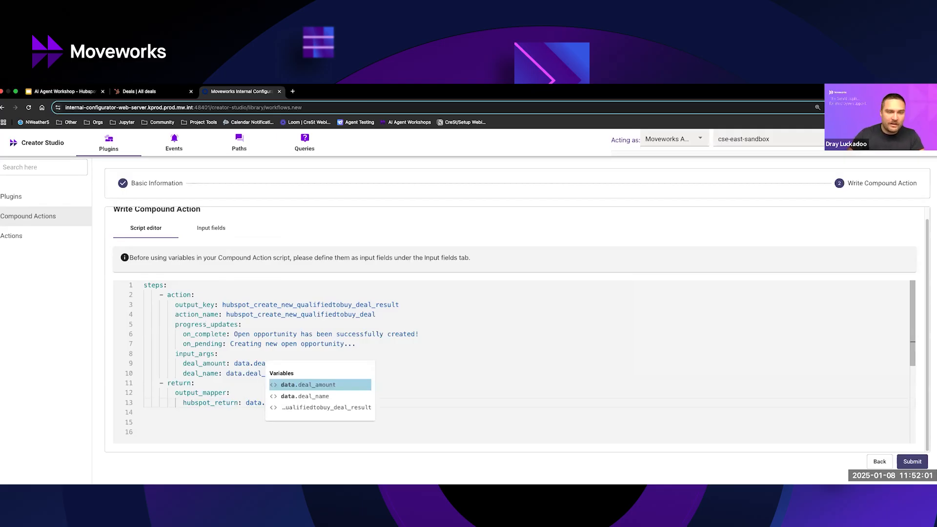
key(Down)
key(Down)
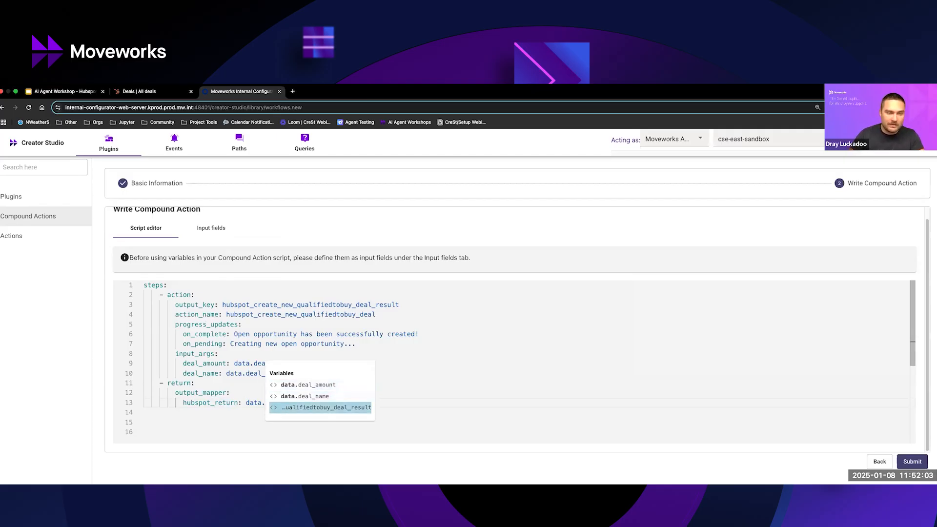
key(Return)
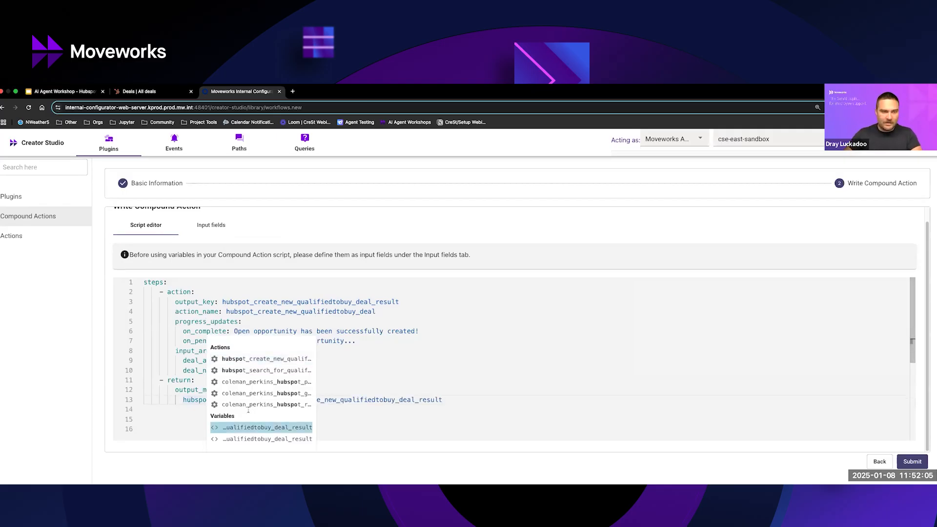
click(164, 413)
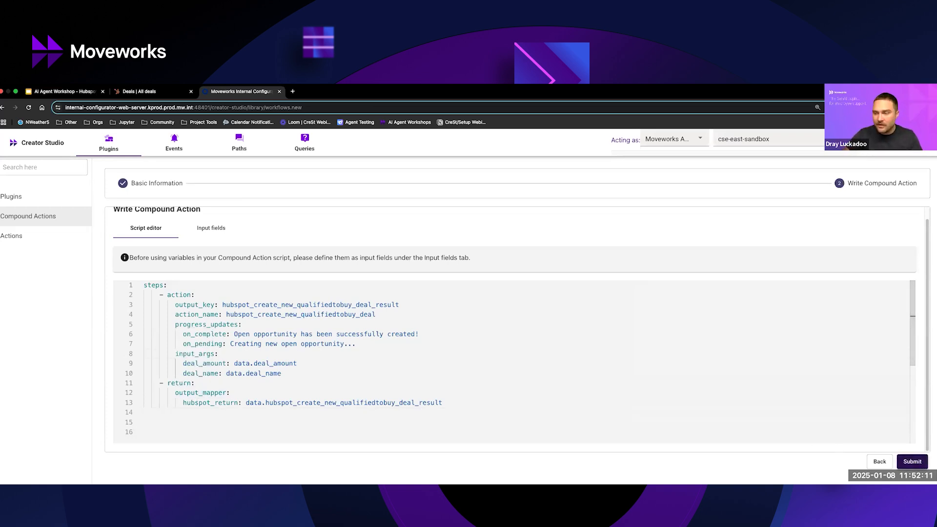
Submit the finished compound action and return to the compound actions list.
click(912, 461)
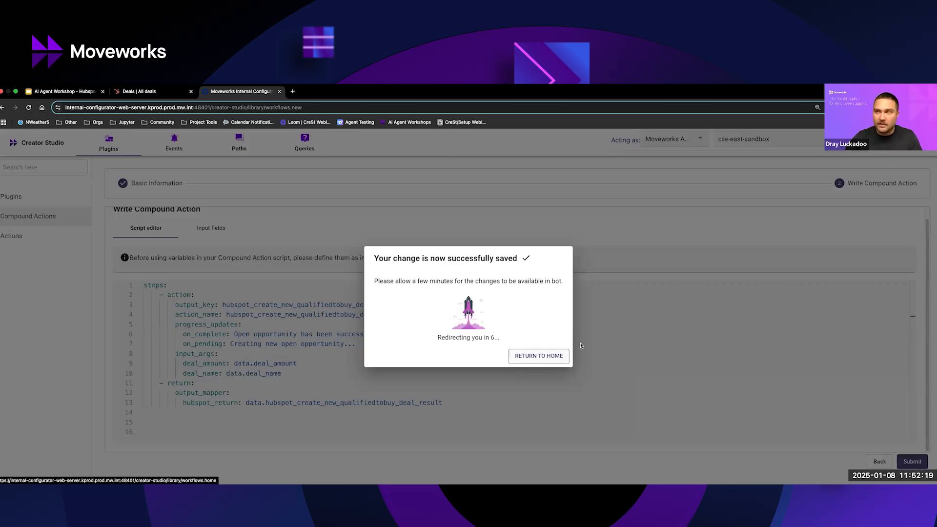
click(566, 353)
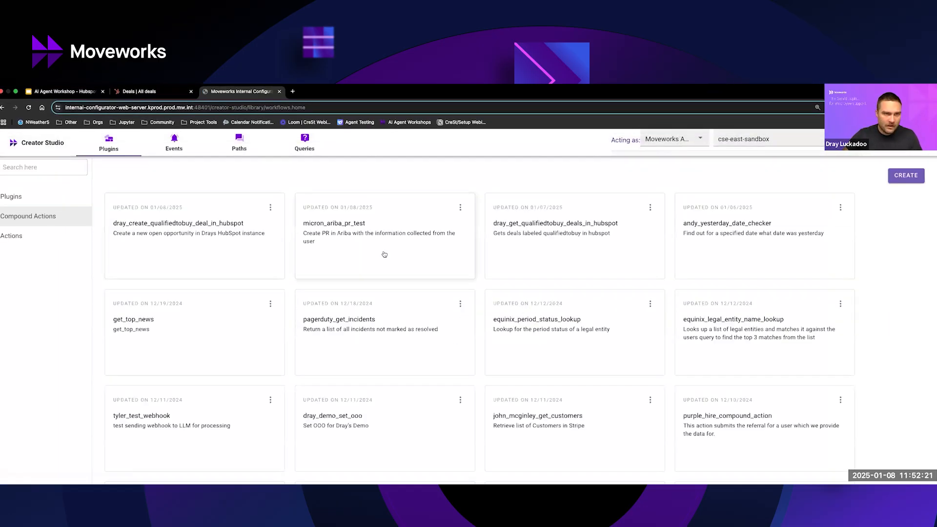
click(271, 209)
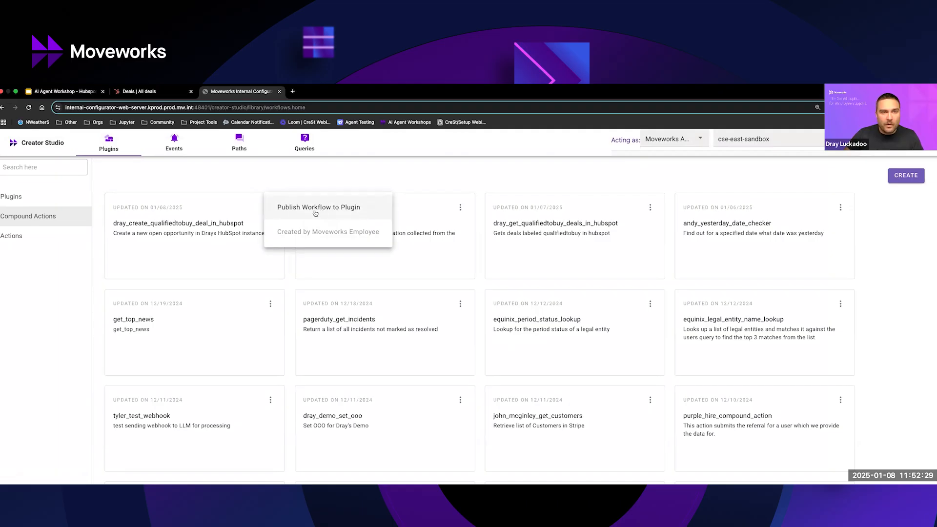
click(100, 247)
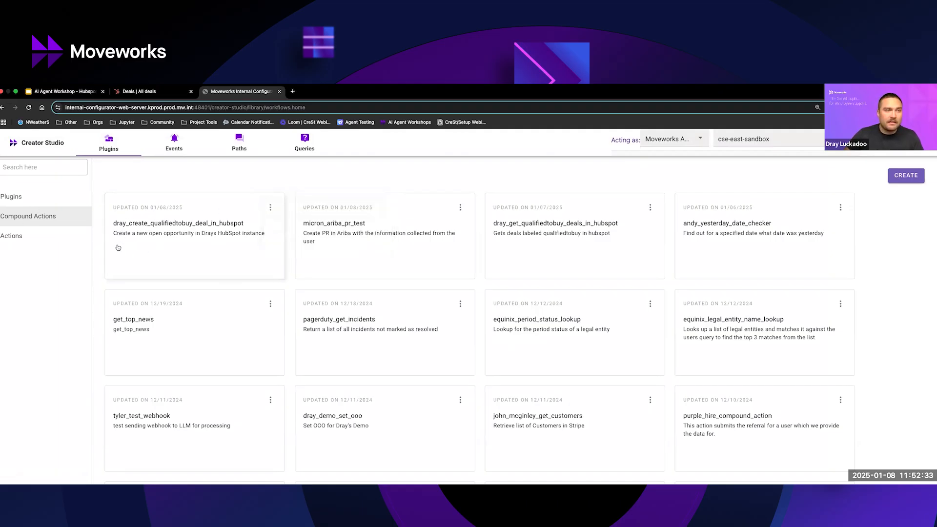
click(62, 197)
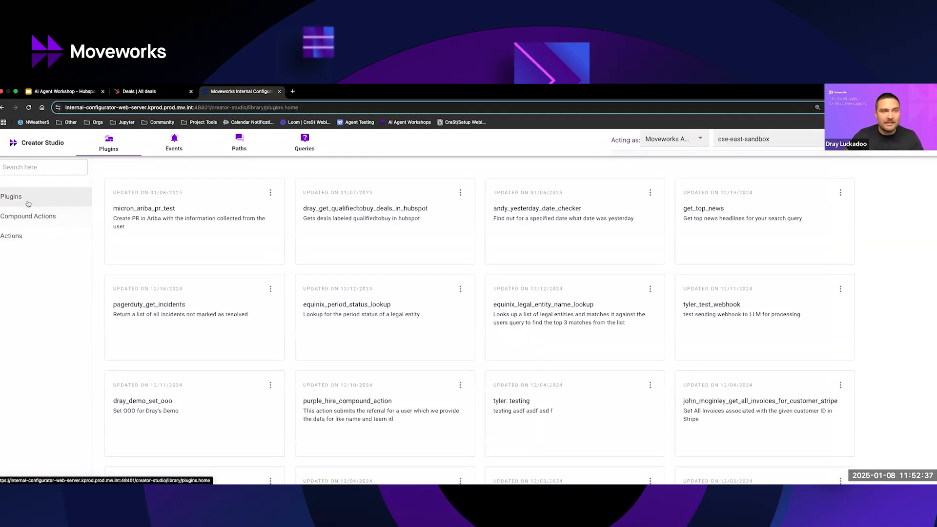
click(41, 218)
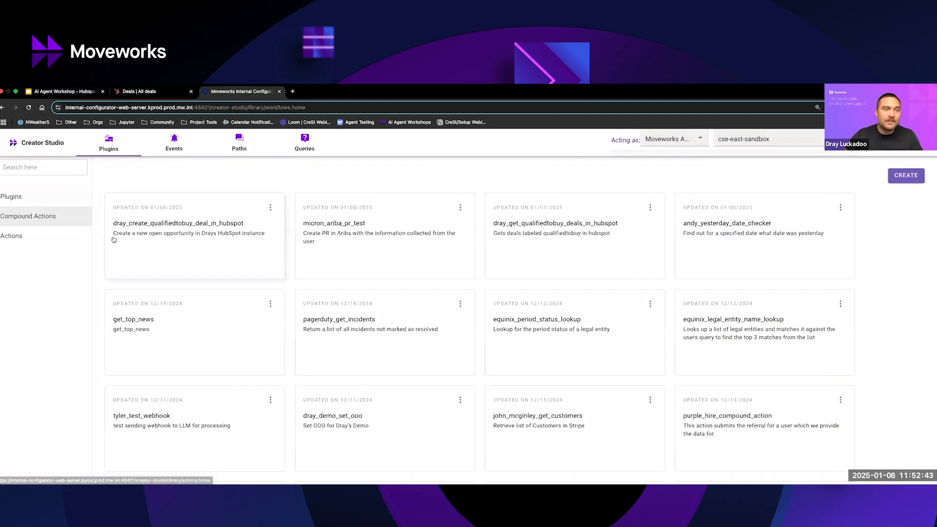
click(271, 208)
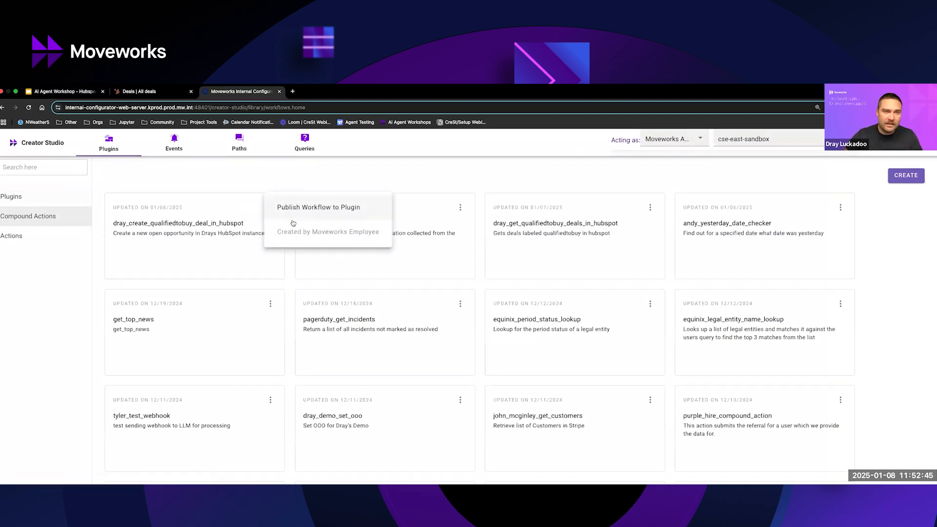
click(208, 184)
Publish the qualified-to-buy deal creation workflow to a plugin, accepting its prefilled basic information and leaving user consent and the informational message unset.
click(270, 208)
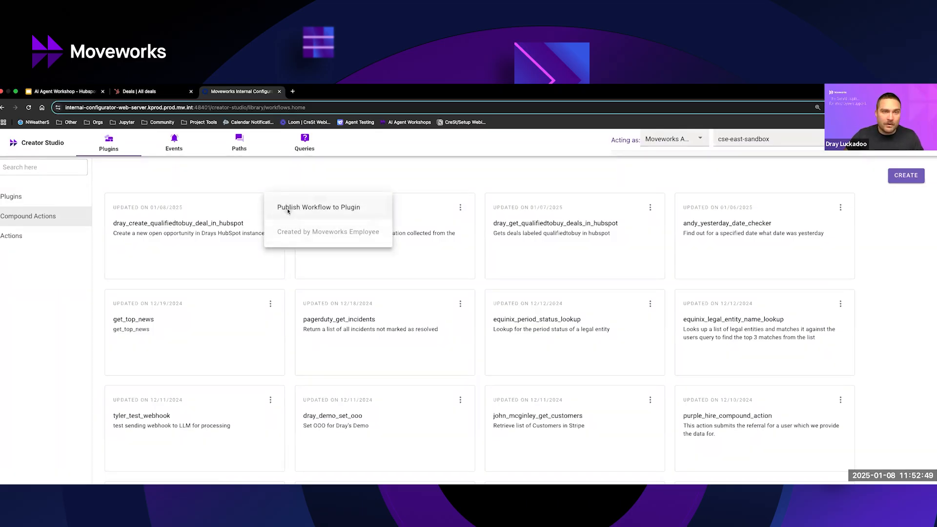
click(287, 209)
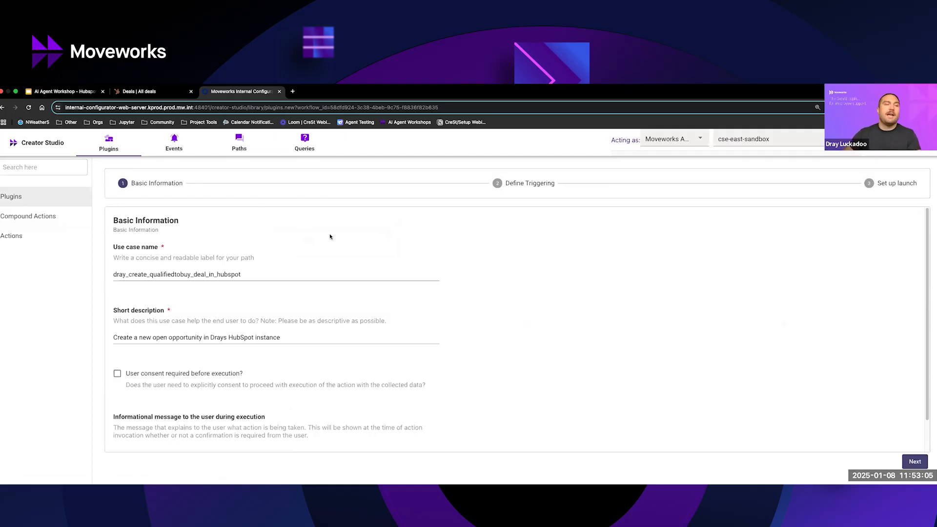
scroll(311, 381, down, 1)
scroll(311, 381, down, 1)
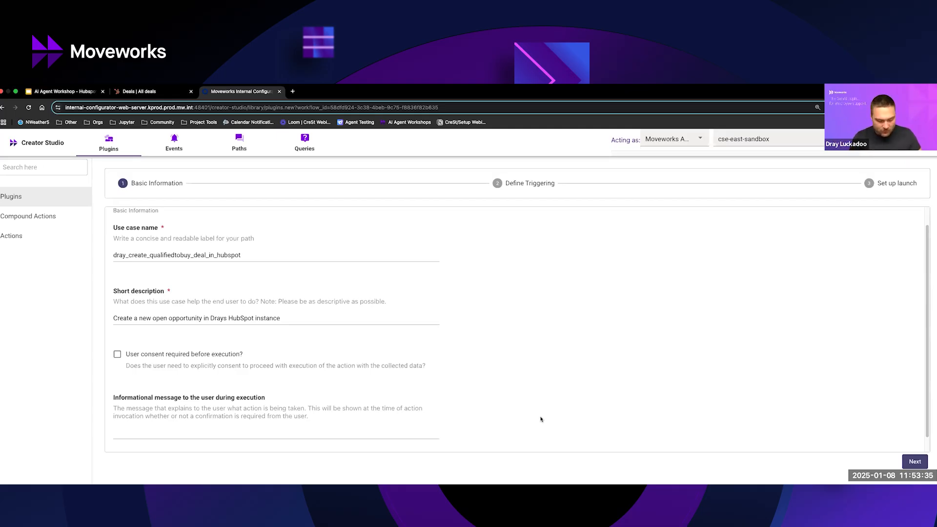
click(323, 432)
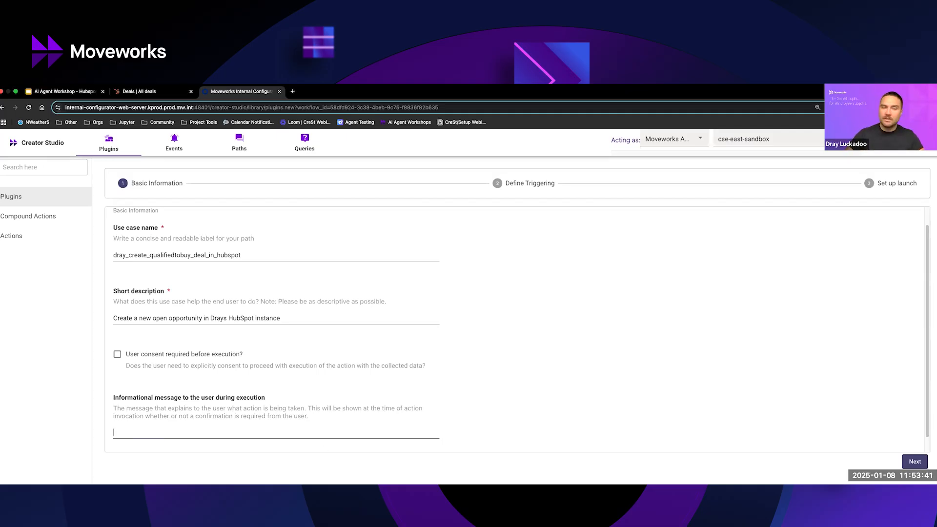
click(508, 424)
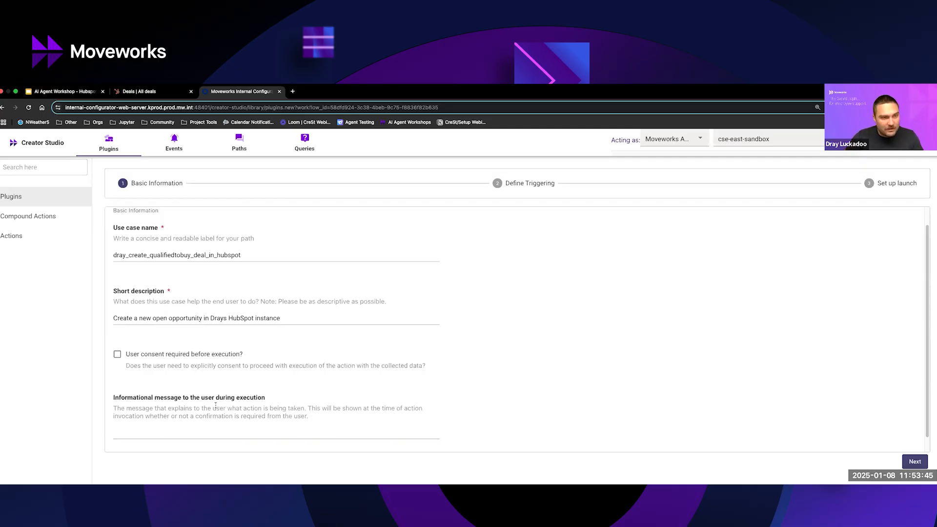
click(913, 462)
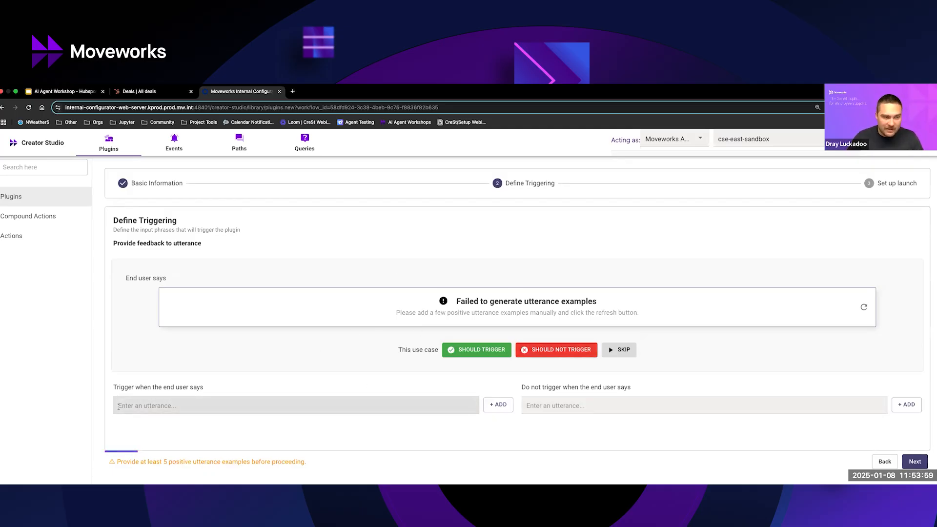
Add the positive trigger utterance "I want to create a new open opportunity" to the plugin.
click(119, 404)
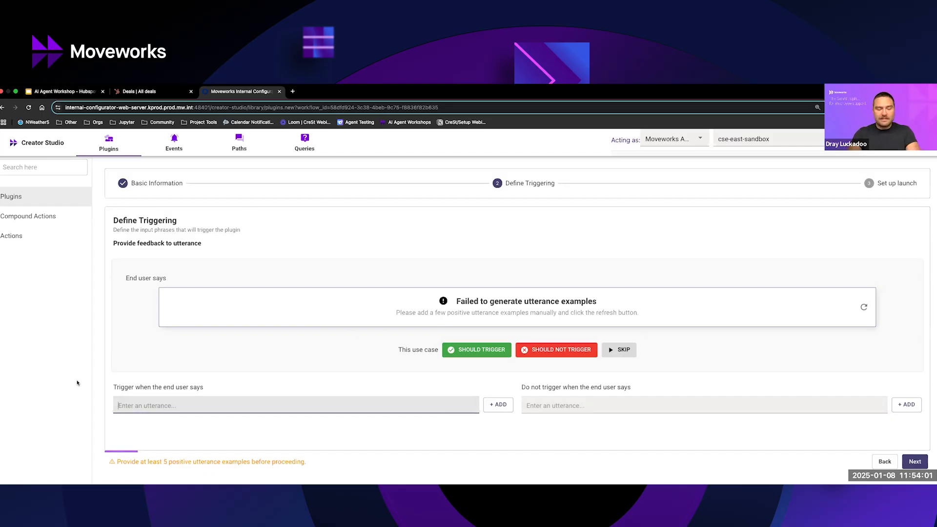
click(148, 382)
click(179, 400)
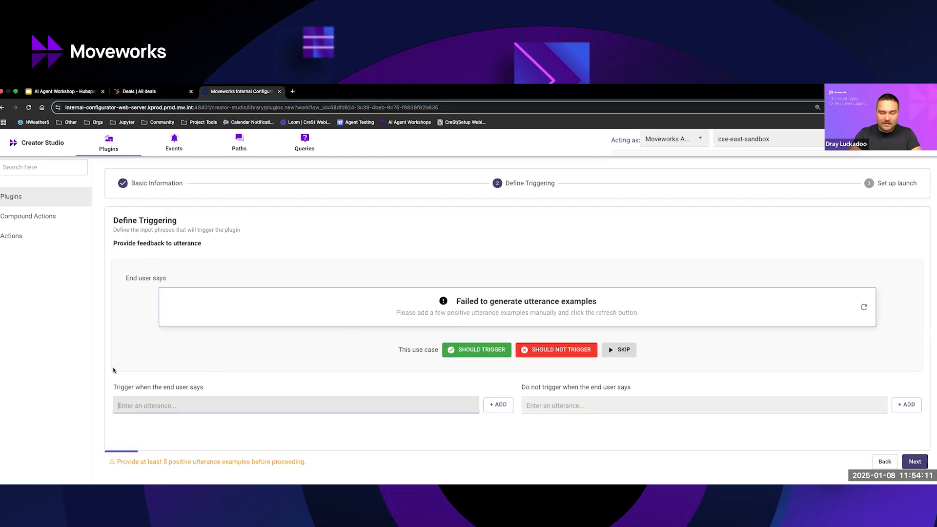
text(I want to create a new open opportunity)
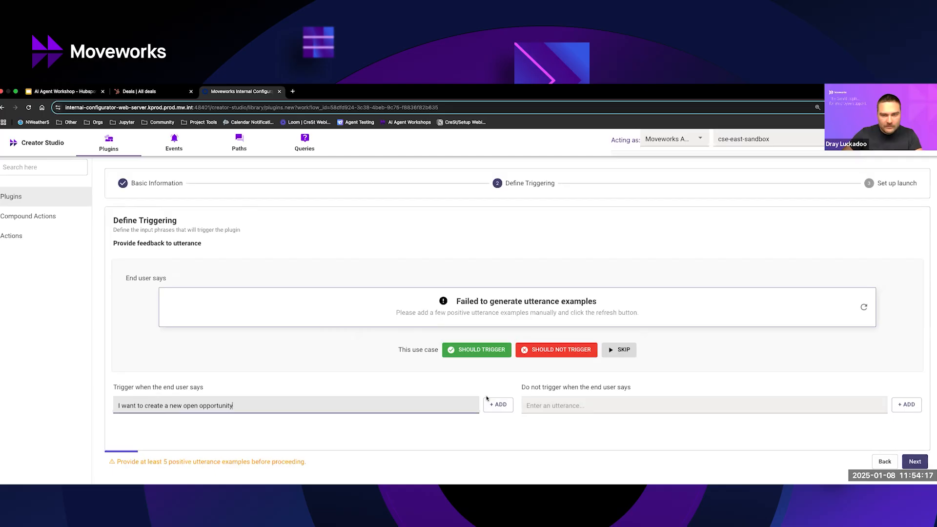
key(Return)
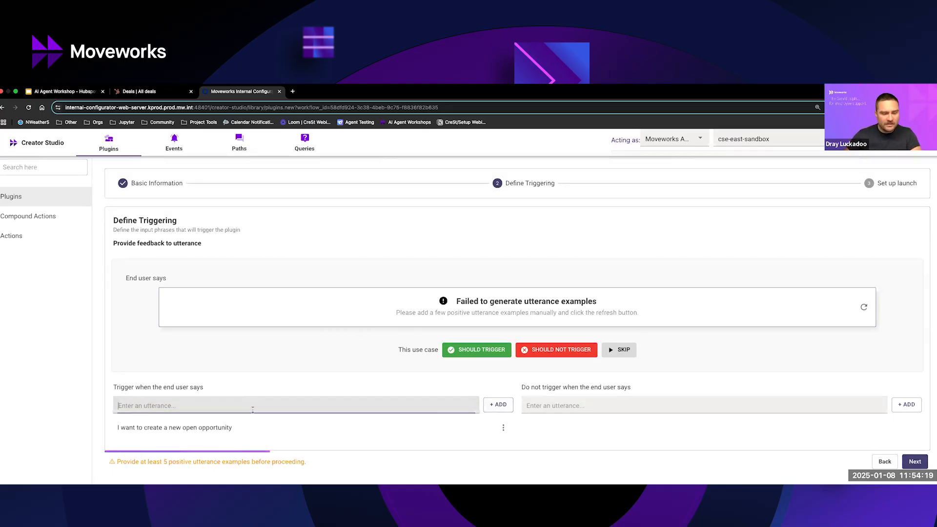
Add a second positive trigger utterance, "I'd like to log a new qualified to buy deal".
text(I'd like )
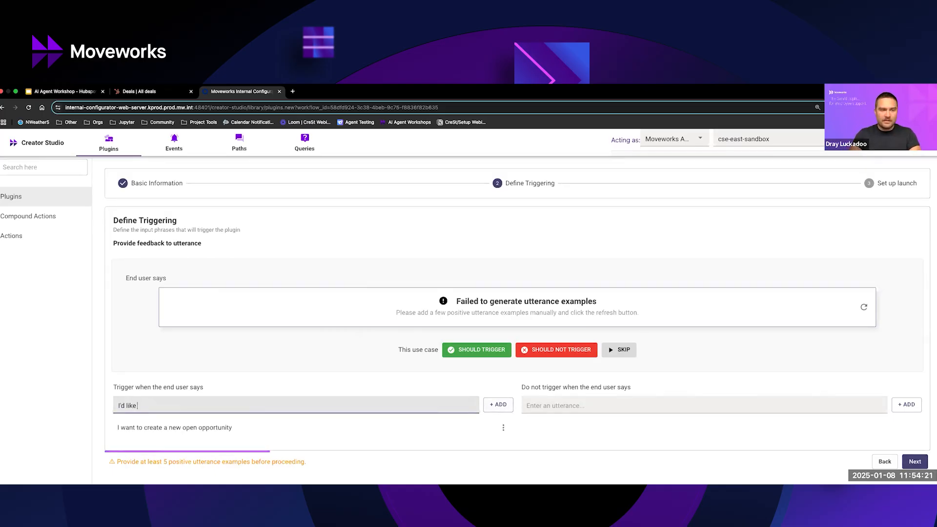
text(to log a new qualified)
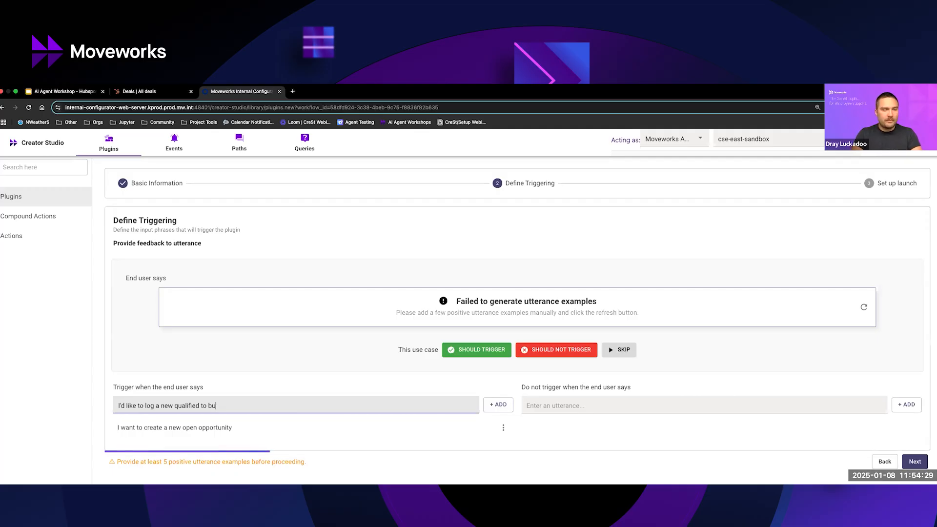
text(to buy deal)
key(Return)
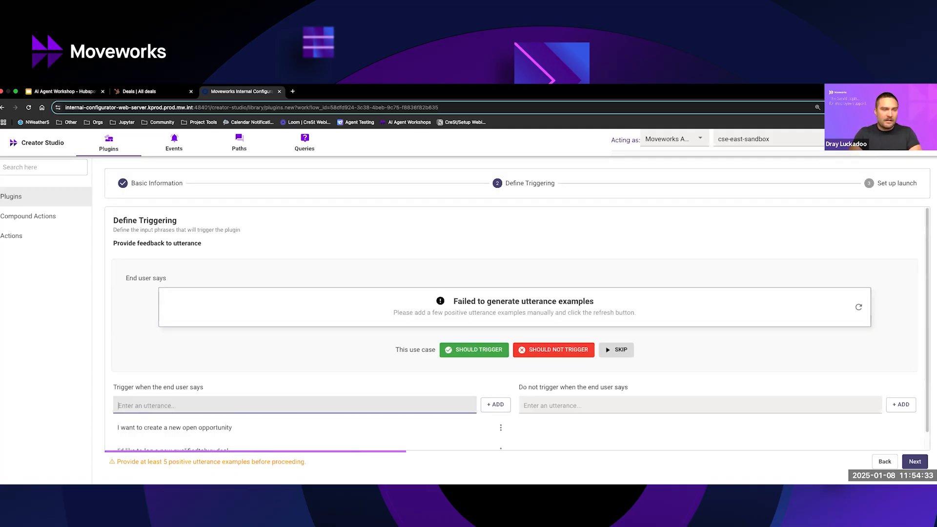
Add a third positive trigger utterance, "Can you help me create a new open opp in HubSpot?".
text(Can you hel)
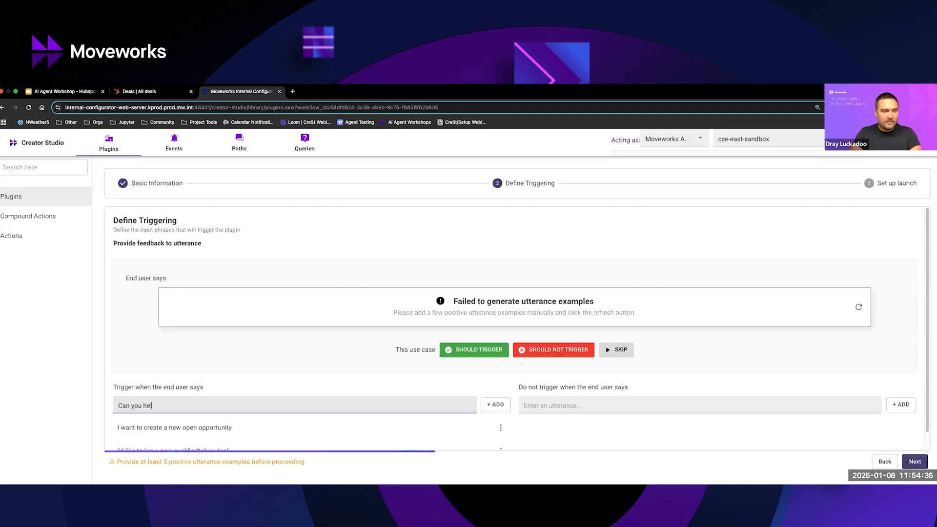
text(p me create a new ope)
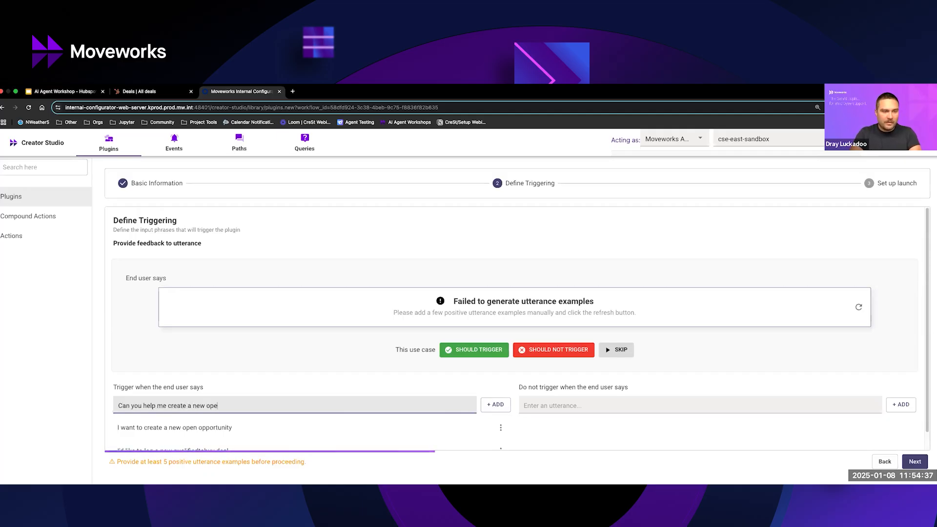
text(n opp in Hub)
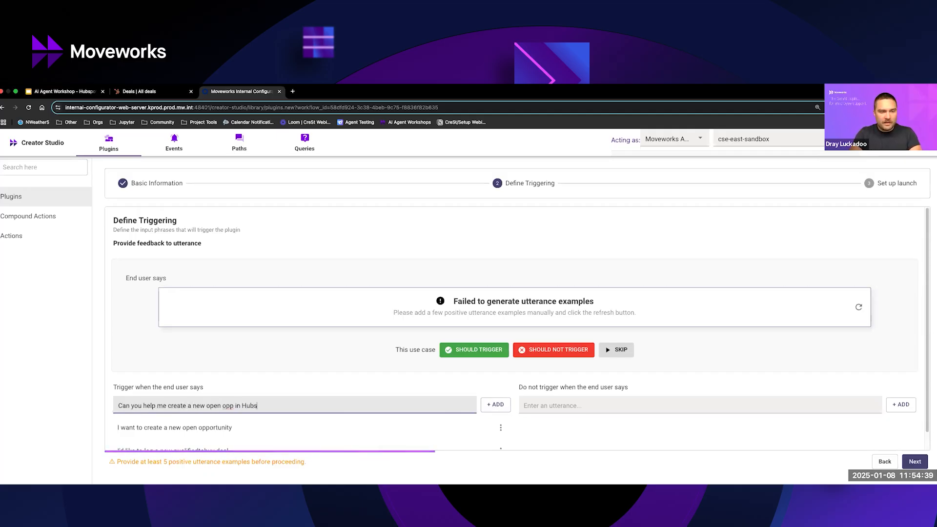
text(Spto)
key(BackSpace)
key(BackSpace)
text(ot?)
key(Return)
Add a fourth positive trigger utterance, "How can I report a new open opportunity?".
text(How d)
key(BackSpace)
text(can I )
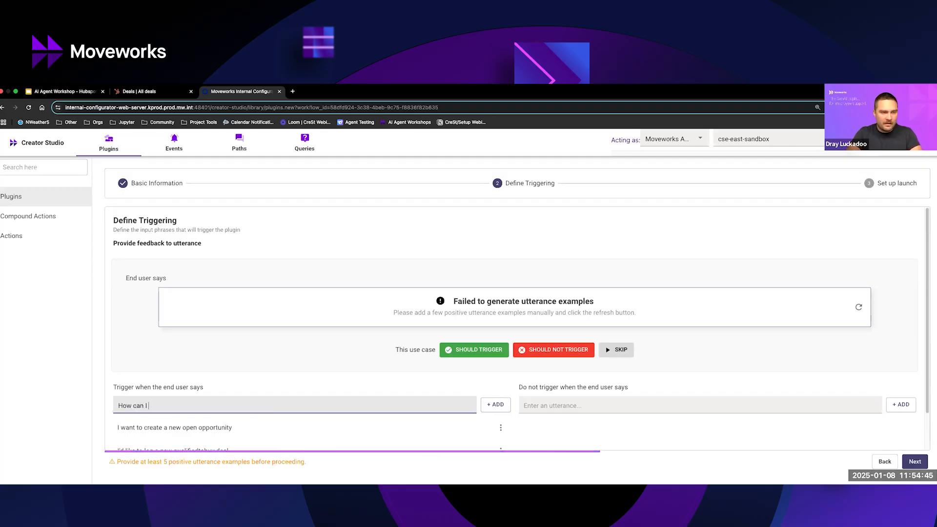
text(repor)
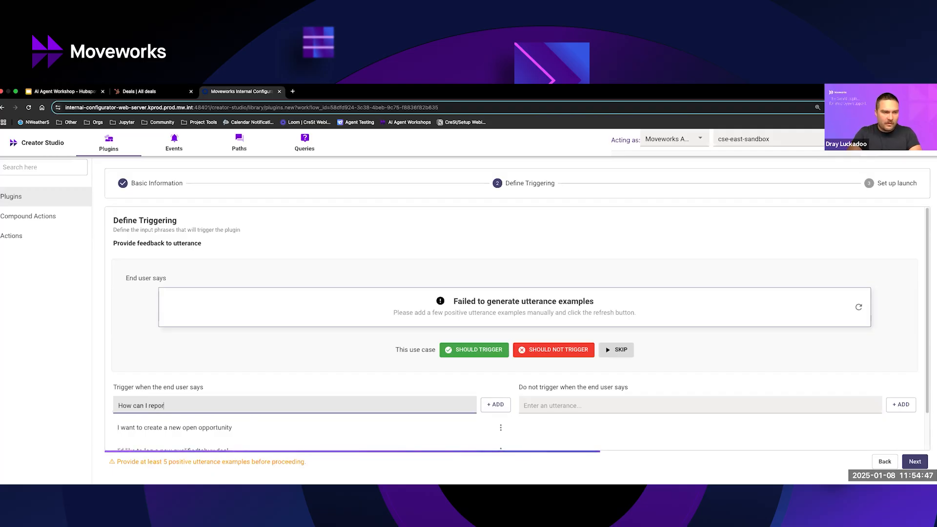
text(t a new open opporu)
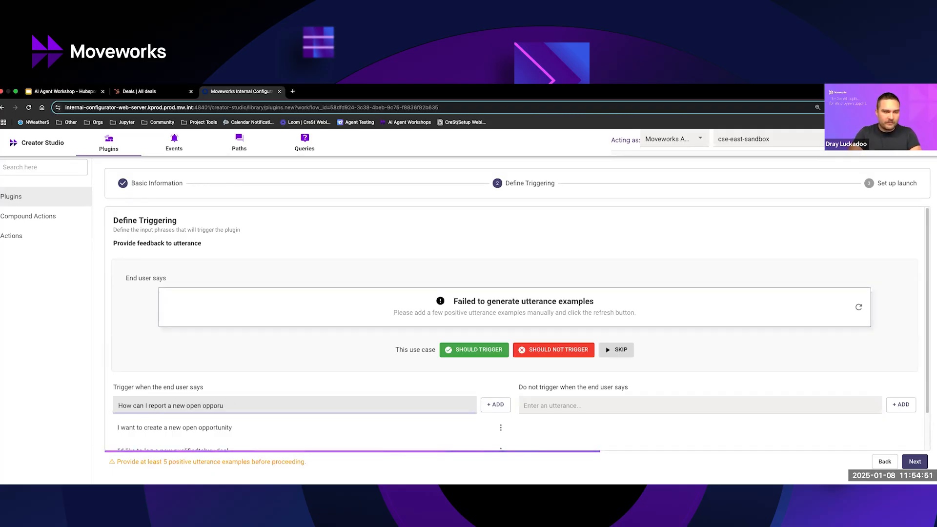
key(BackSpace)
text(tunity)
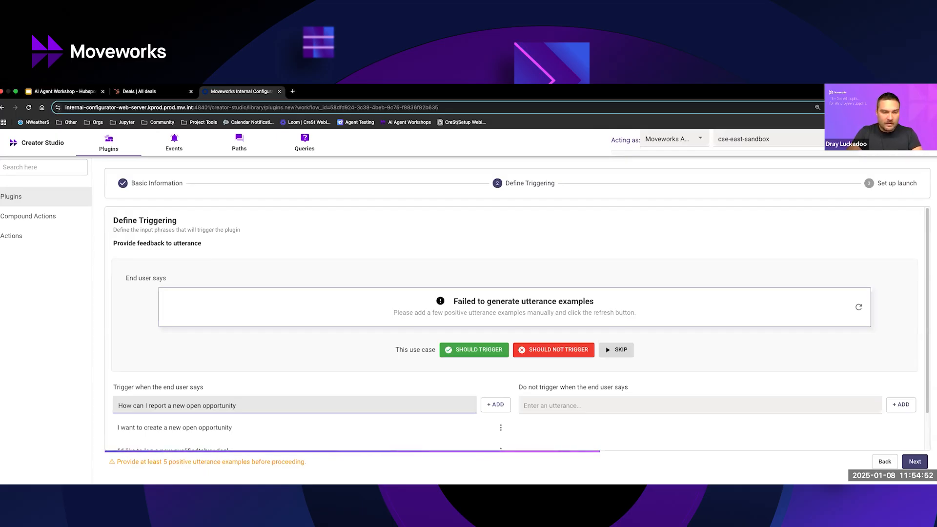
key(Return)
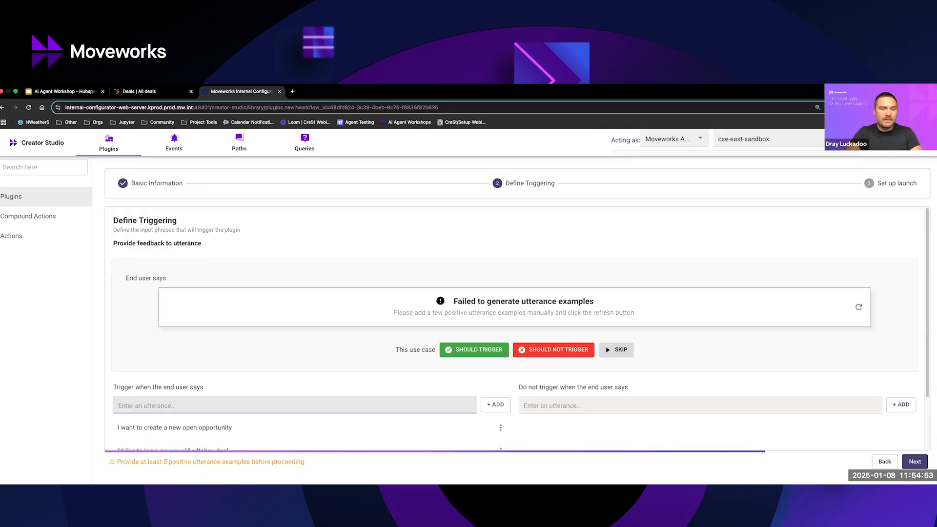
Add a fifth positive trigger utterance, "I think there's a new opportunity with ACME and I would like to log it".
text(I think there's)
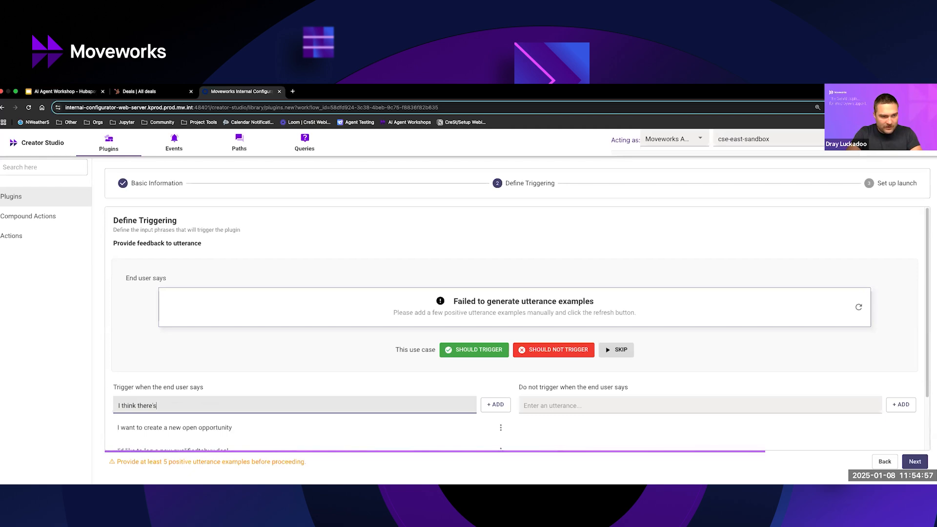
text( a new opportunity )
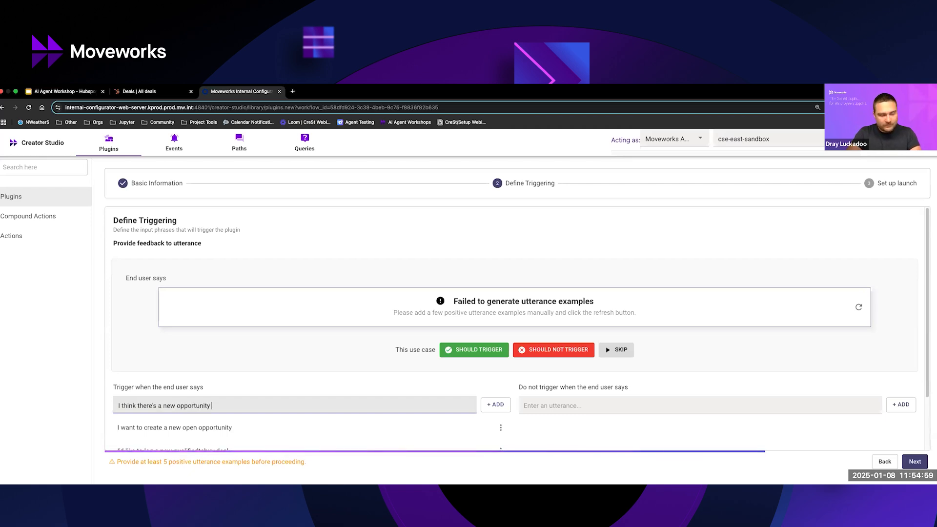
text(with ACM)
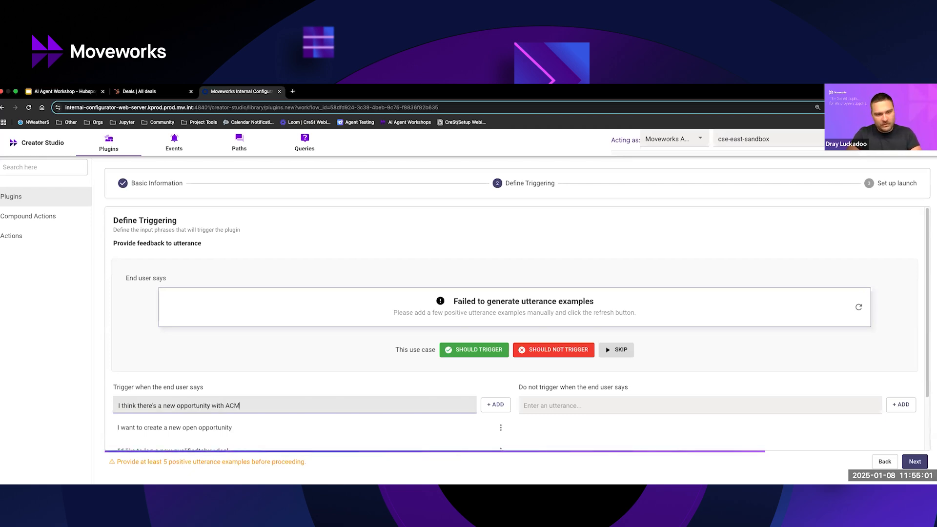
text(E and I would like to log it)
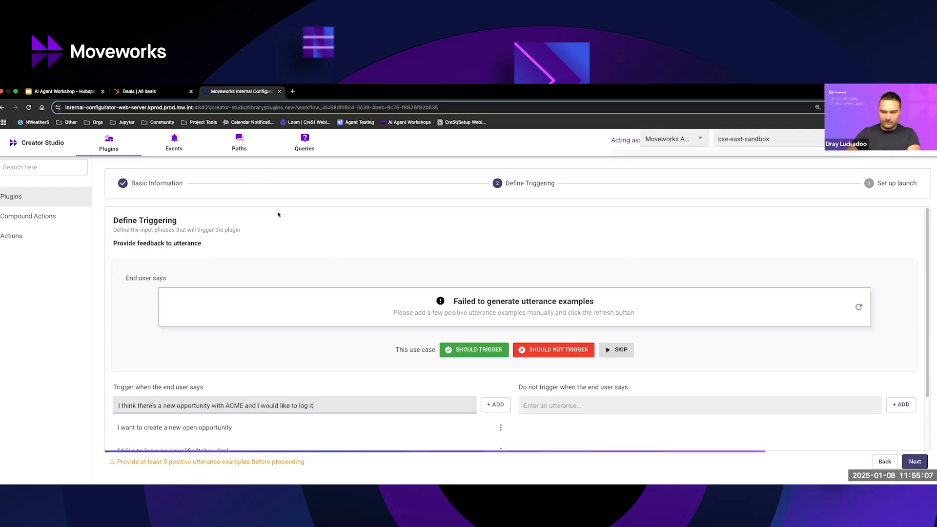
key(Return)
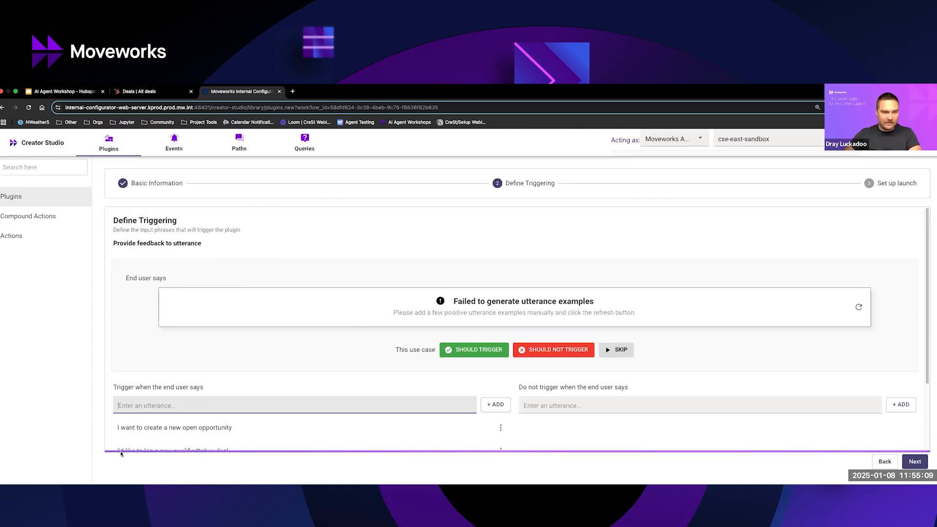
Copy the utterance "I want to create a new open opportunity" and proceed to the launch setup.
scroll(648, 442, down, 3)
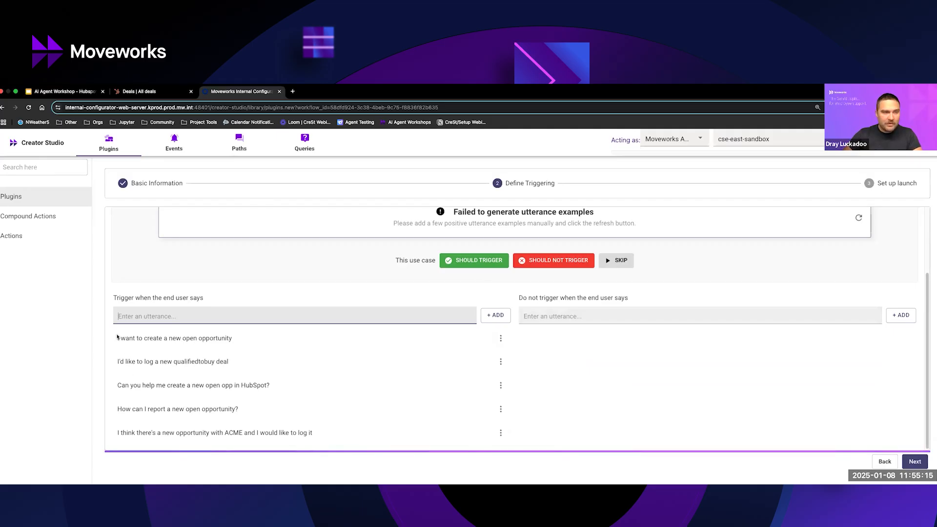
drag(117, 339, 235, 341)
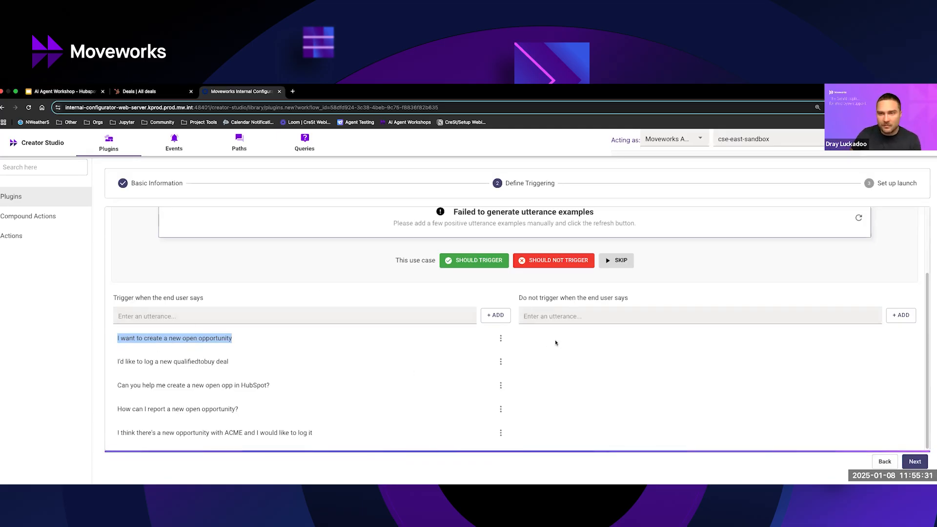
click(903, 461)
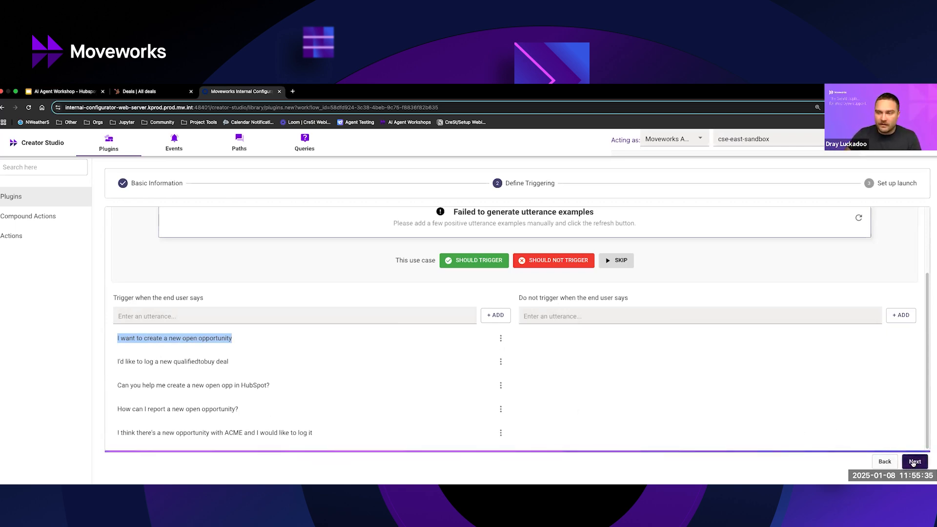
Set the launch option to "Launch to selected emails" and enter the tester's e-mail address as an allowed value.
click(223, 264)
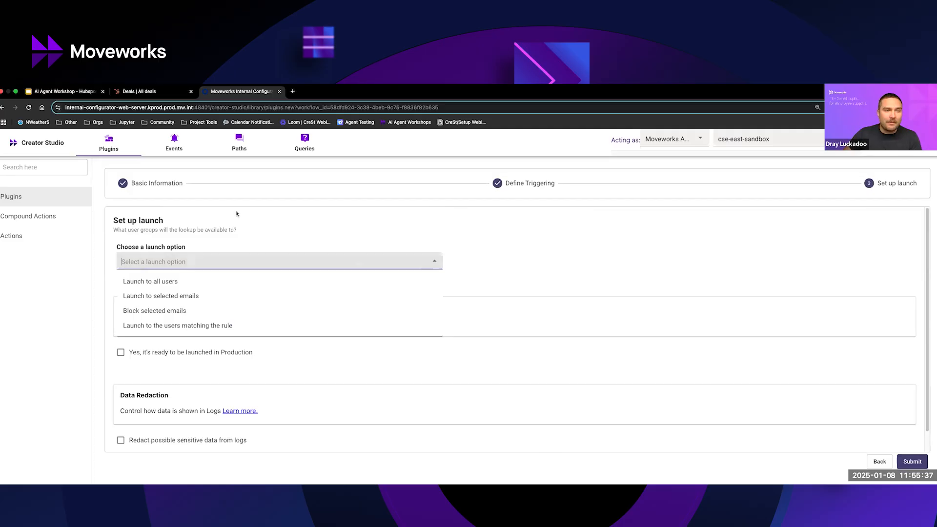
click(169, 297)
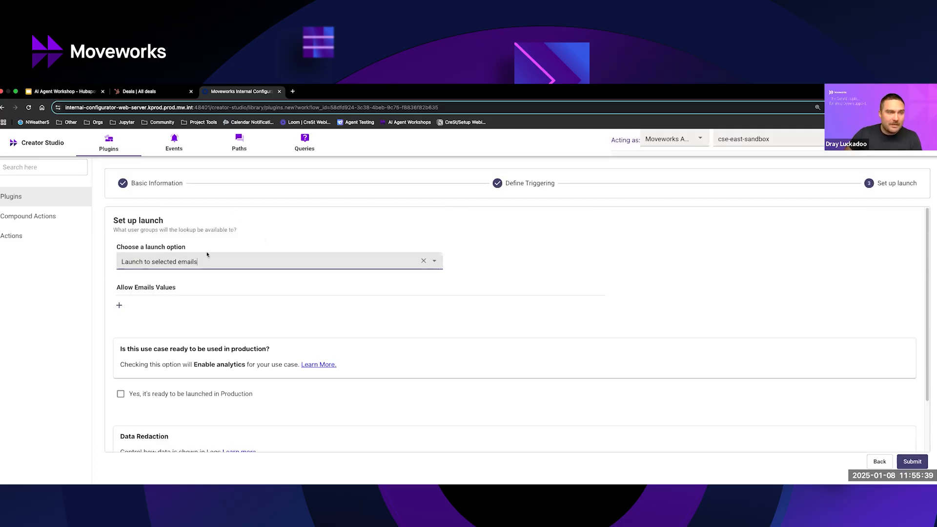
click(119, 305)
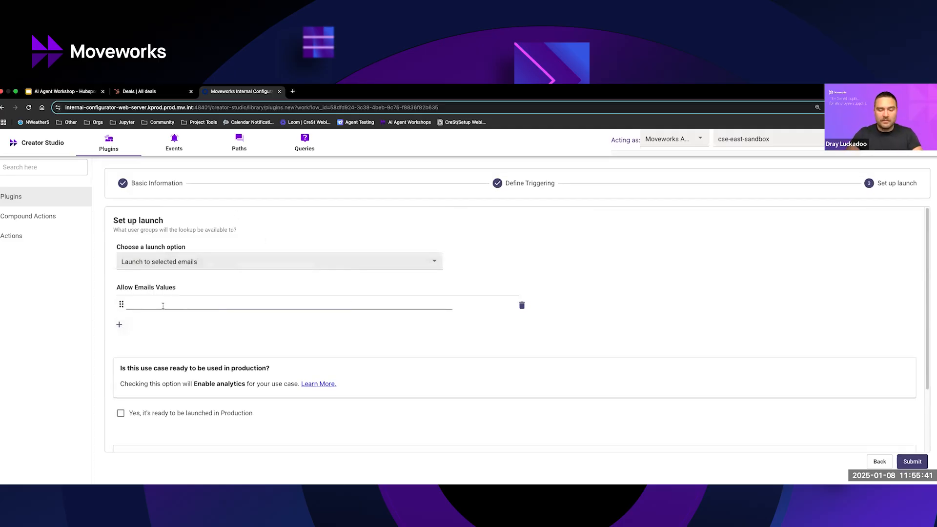
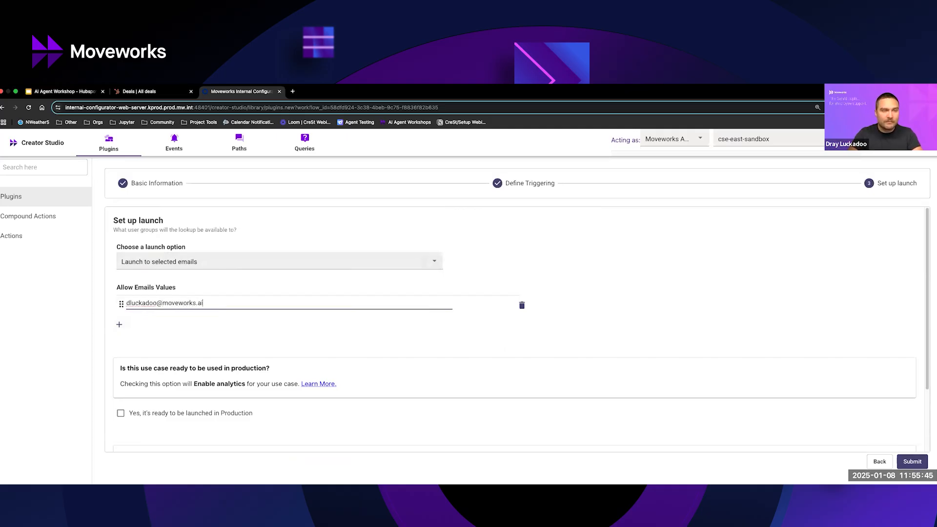
triple_click(148, 303)
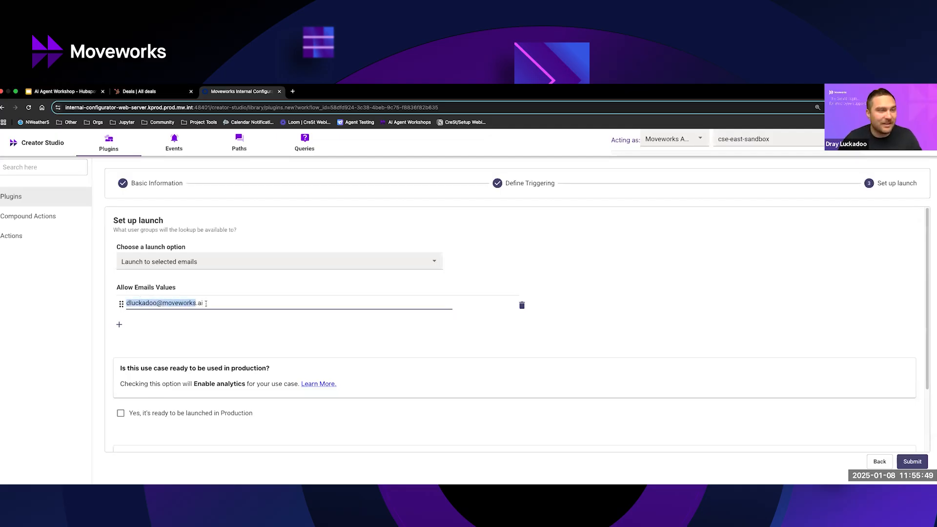
click(535, 401)
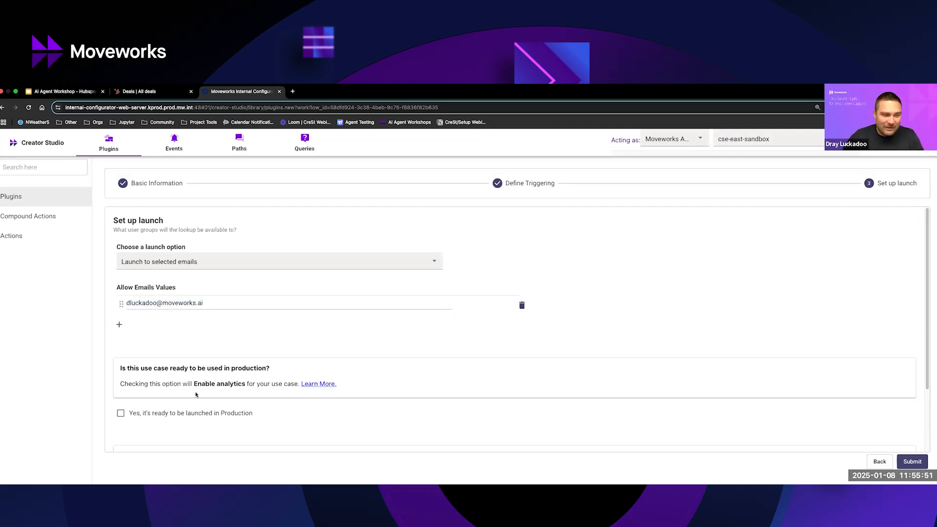
Submit the plugin with production launch and log redaction left unchecked, and return to the plugins home page.
scroll(244, 378, down, 3)
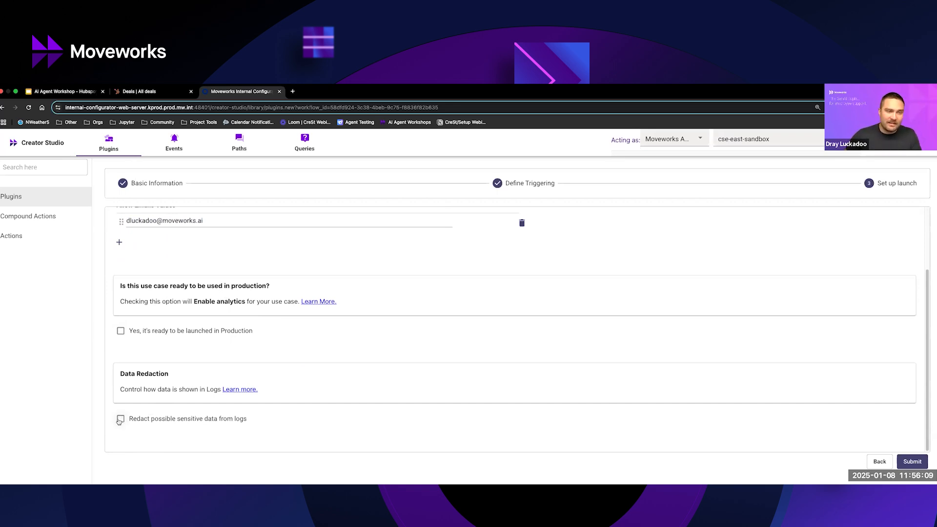
click(913, 461)
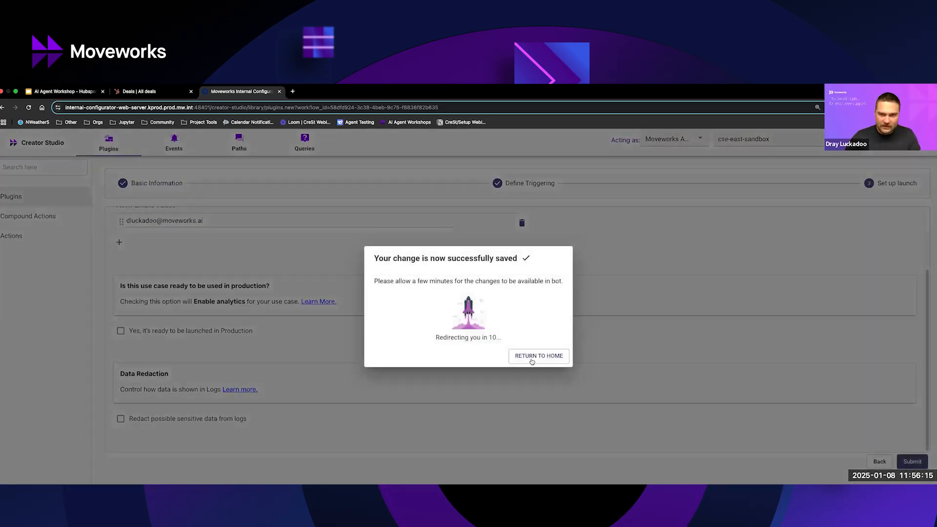
click(537, 356)
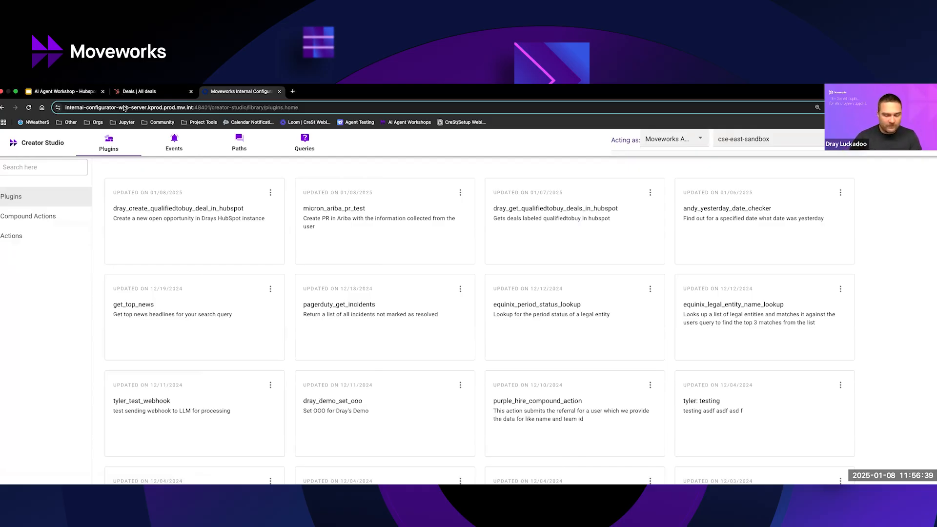
Switch to Slack and send the Agentic A Hackathon bot the copied message "I want to create a new open opportunity" from its separate window.
key(ctrl+Up)
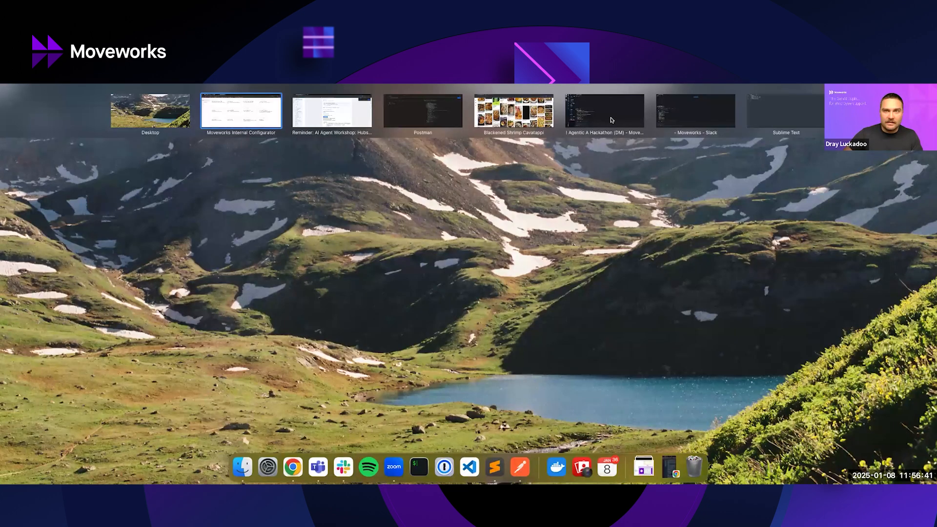
click(616, 121)
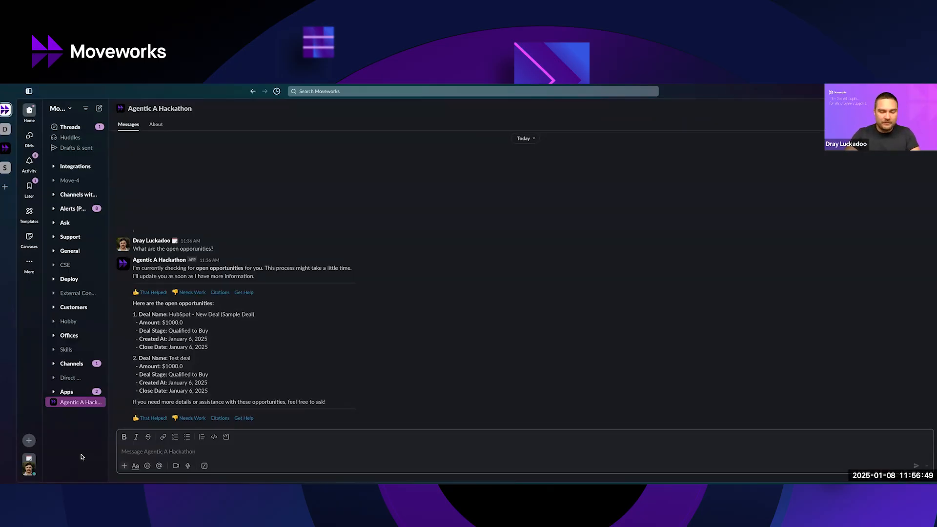
text(I want to create a new open opportunity)
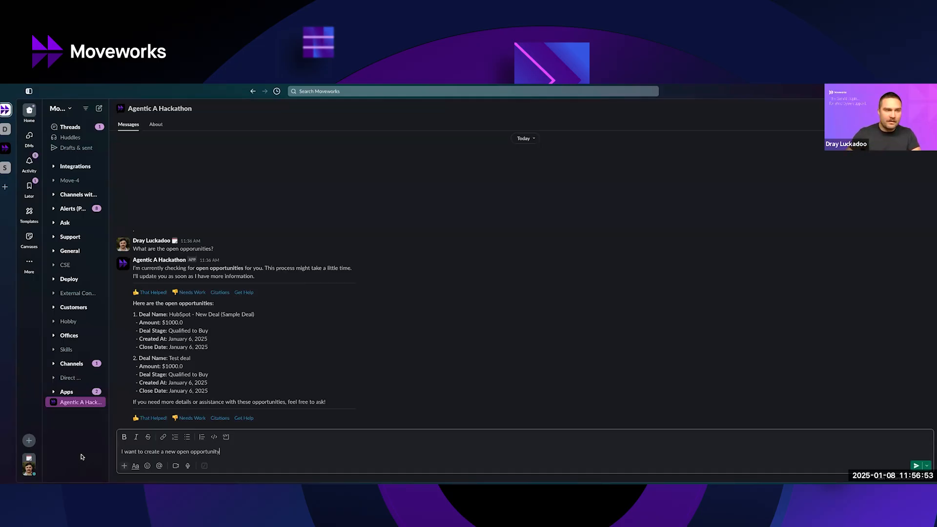
key(ctrl+Up)
click(682, 119)
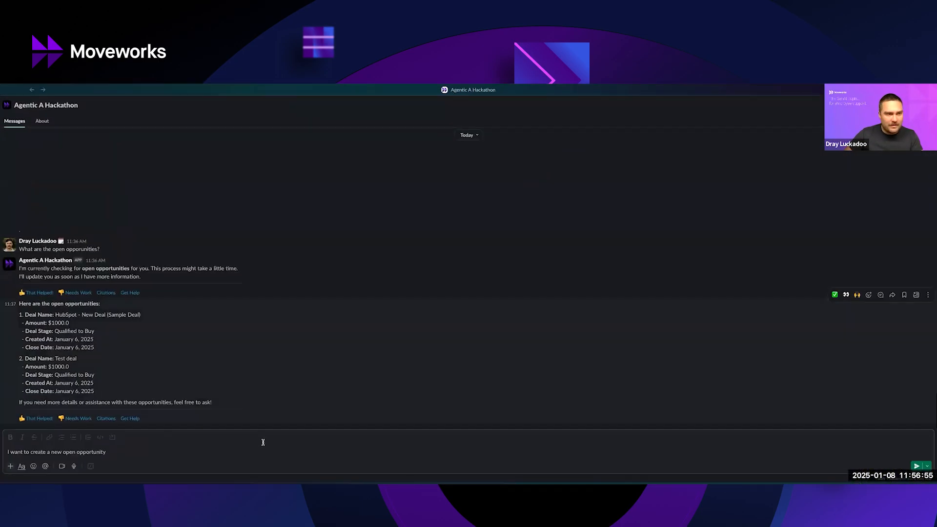
key(super+a)
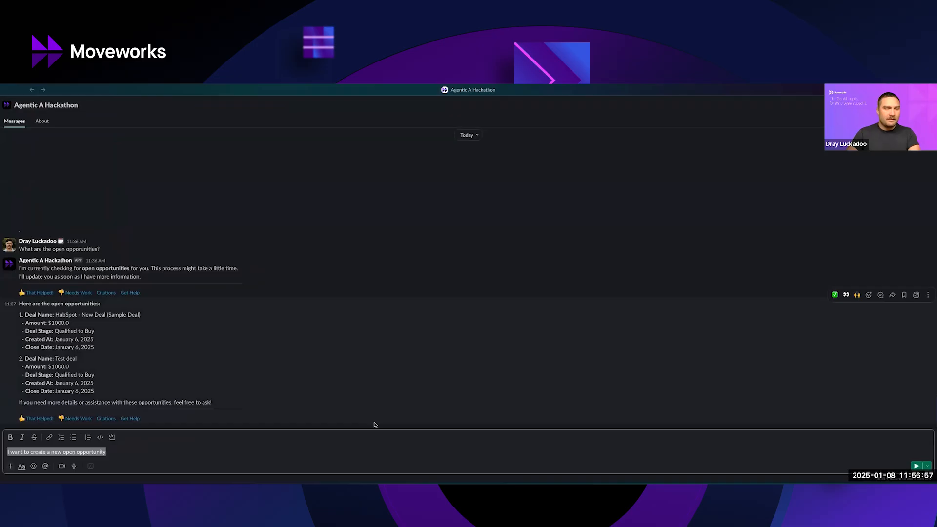
key(Right)
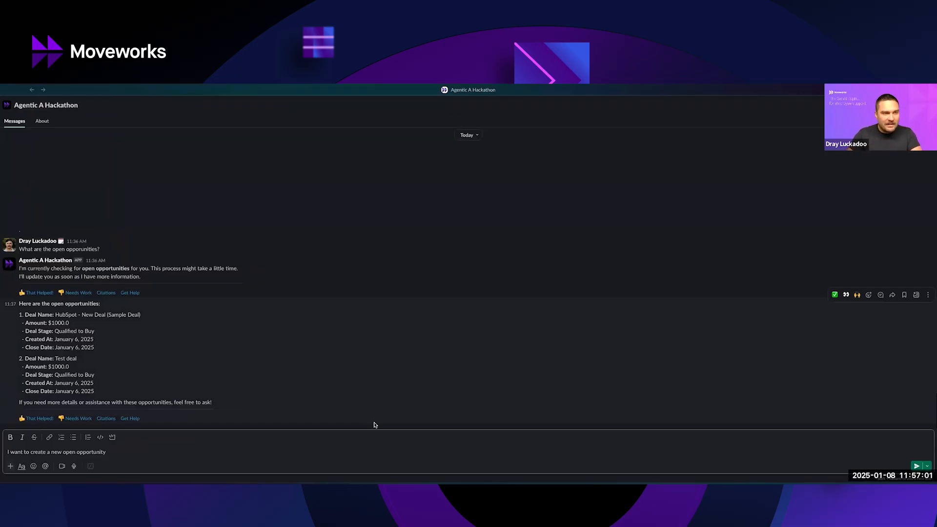
key(Return)
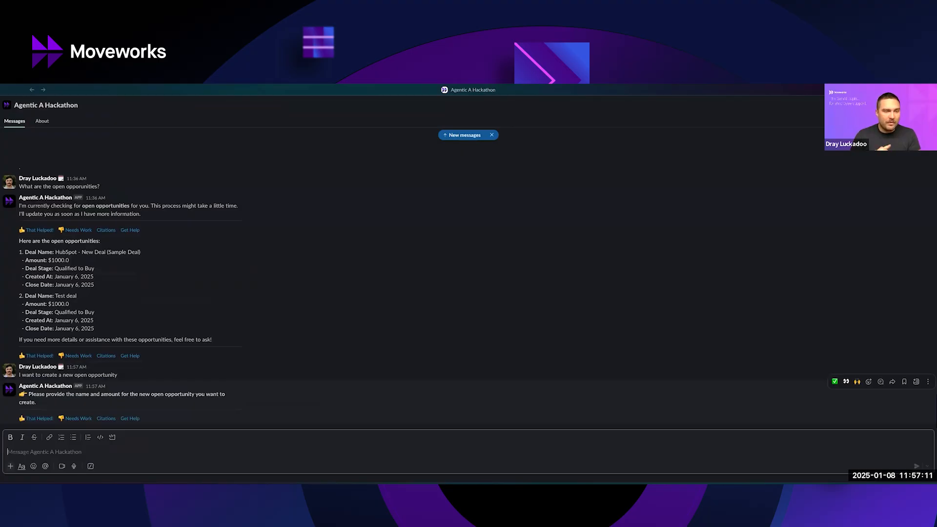
Reply to the bot with "The name should be "Test Opp from Chat" and the amount is 120000.00".
text(The name shoul)
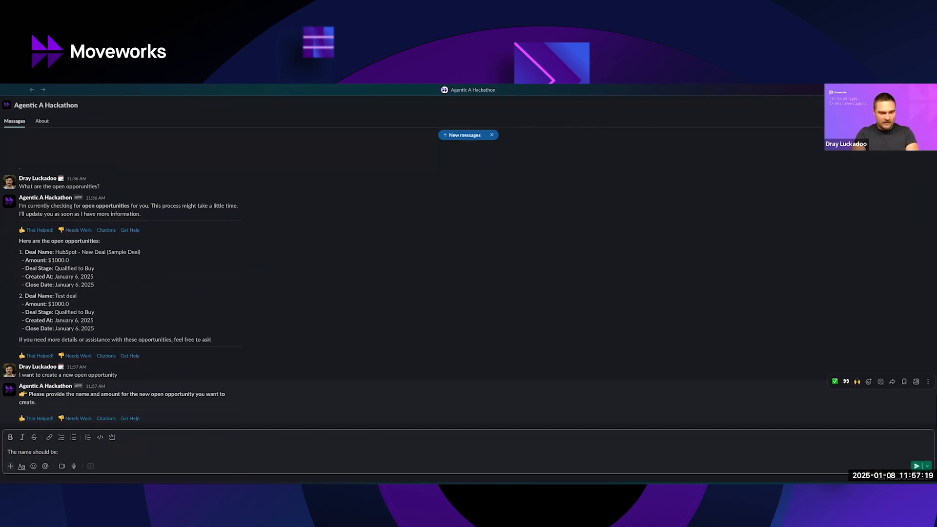
text(d be "Test Opp from Chat" and)
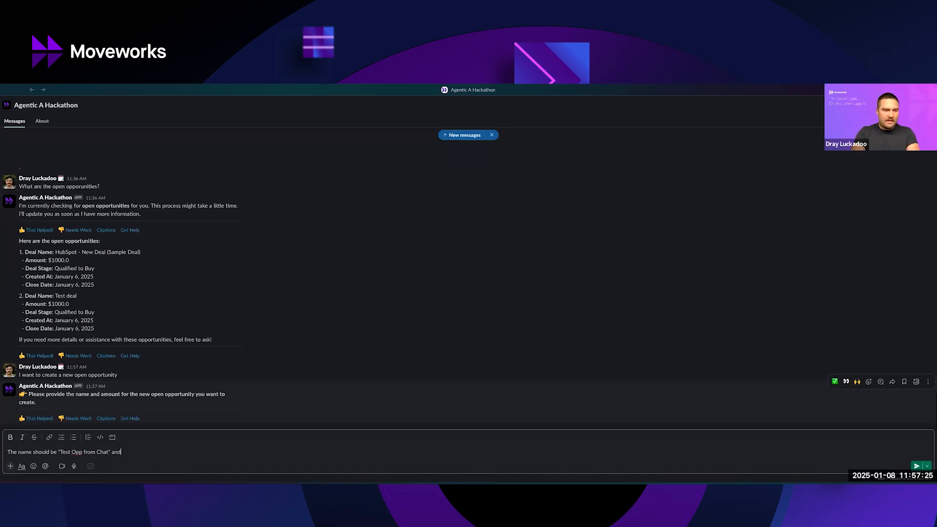
text( the ammou)
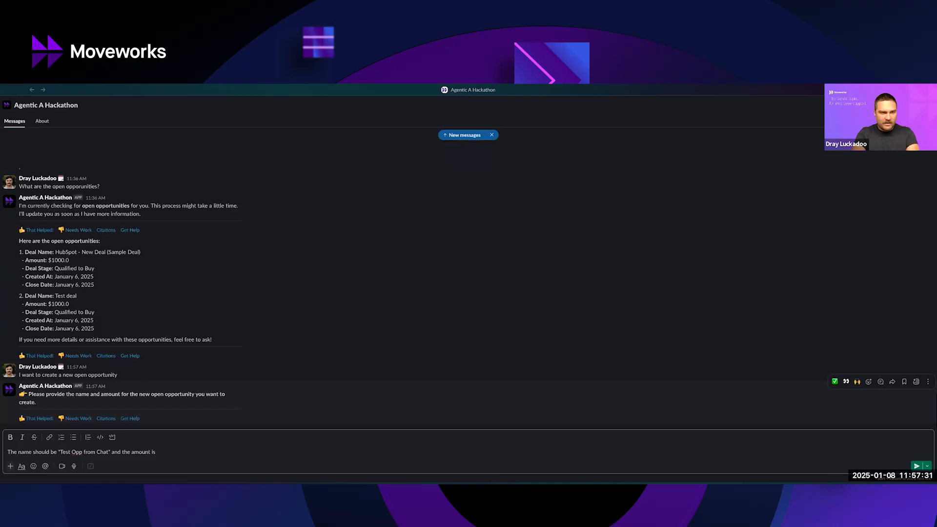
text(nt is 120000.00)
key(Return)
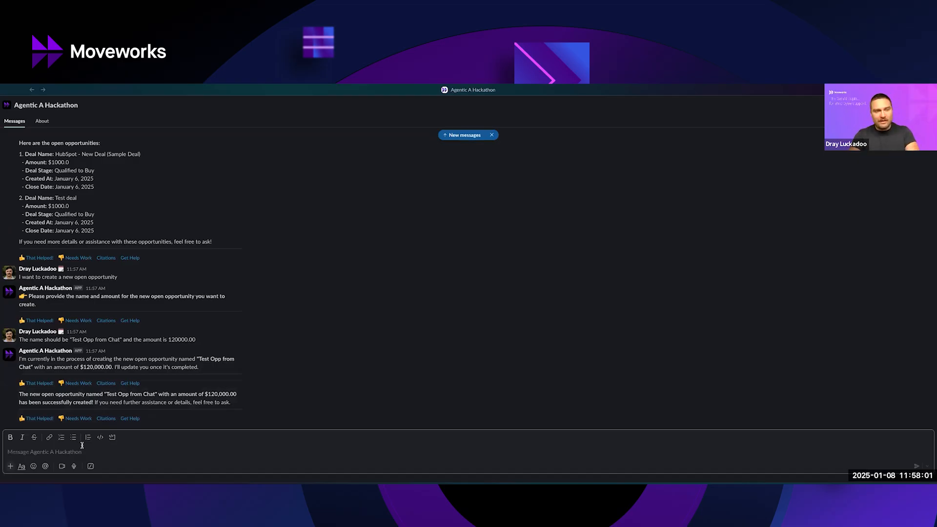
Ask the bot "What are the open opps?" and highlight the "Test Opp from Chat" deal in its reply.
text(What are the open opps?)
key(Return)
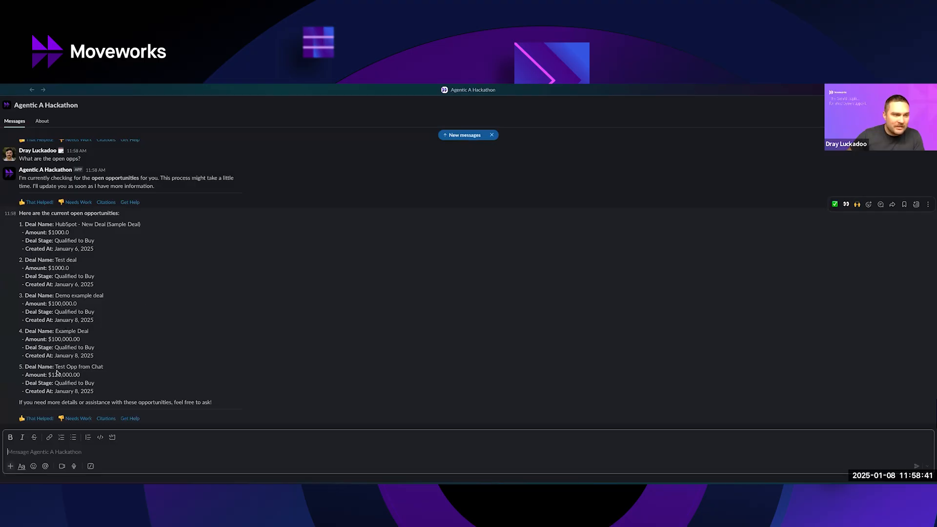
drag(107, 393, 20, 366)
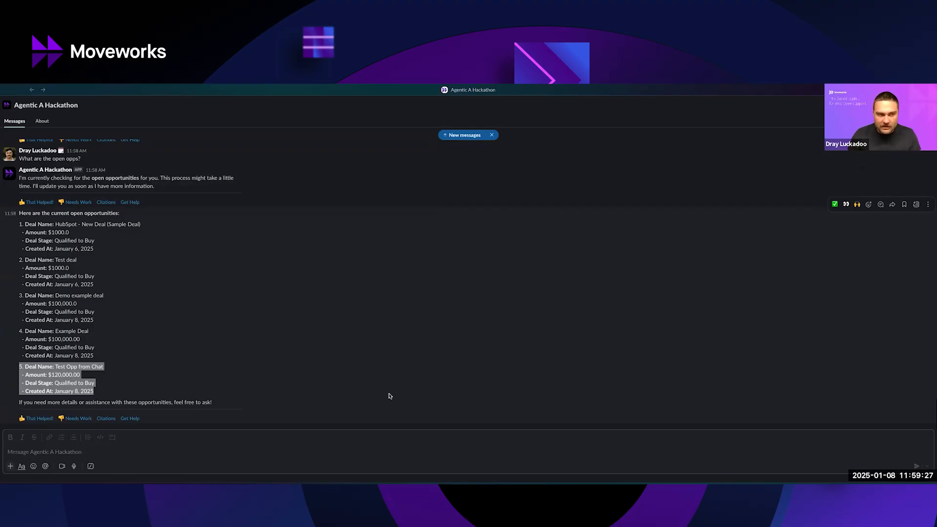
Switch to the "AI Agent Workshop - Hubspot Opportunity Management" deck in Google Slides and present it from the Demo slide to the Creator Studio Developer Certification slide.
key(alt+Tab)
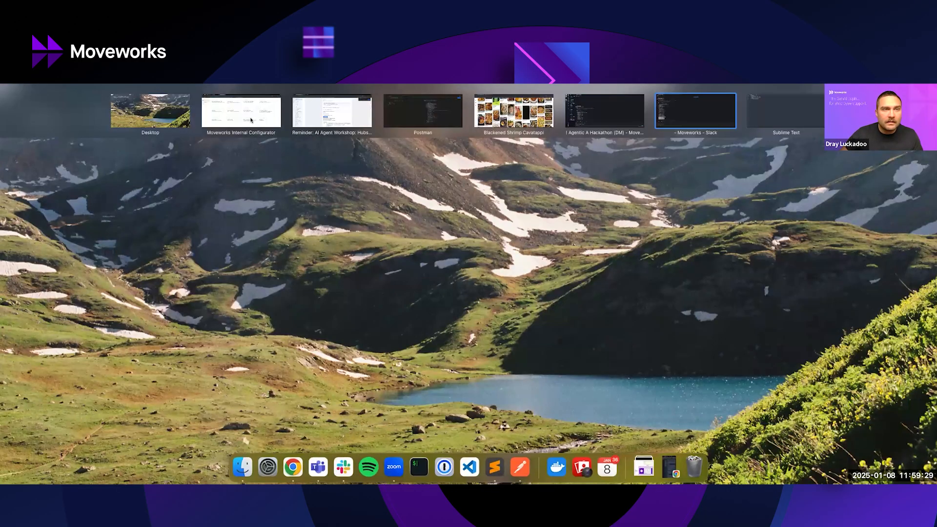
click(250, 120)
click(45, 93)
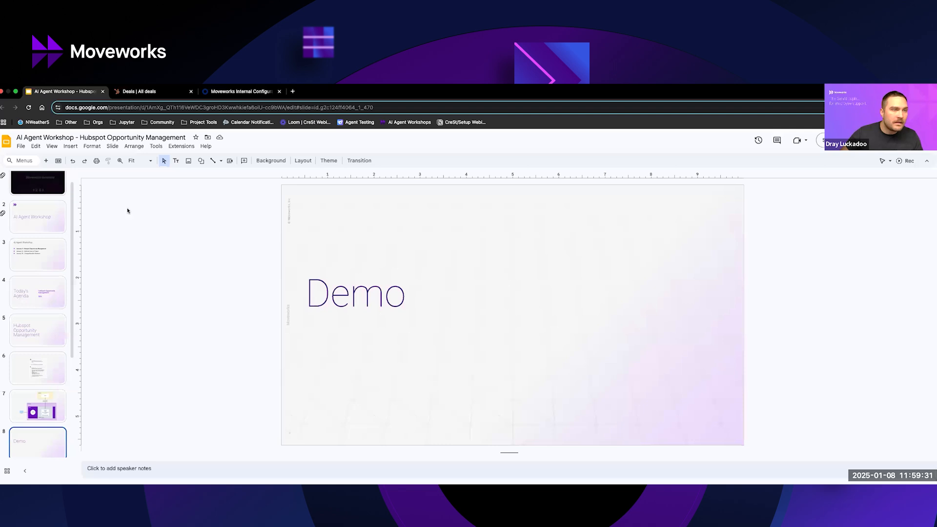
click(51, 146)
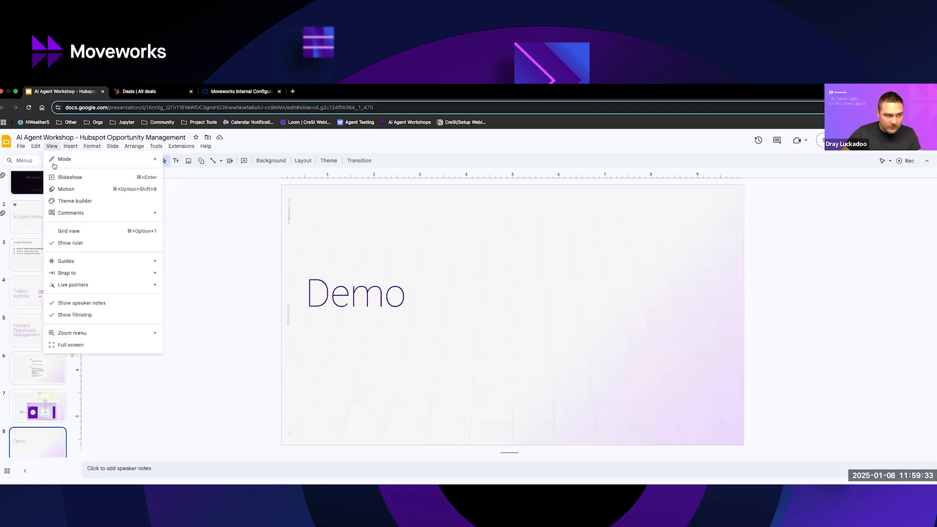
click(104, 178)
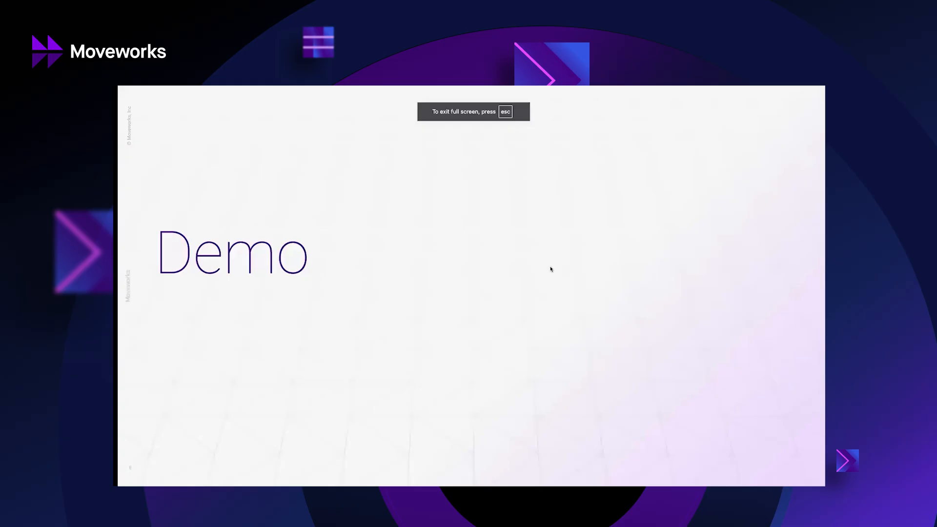
key(Right)
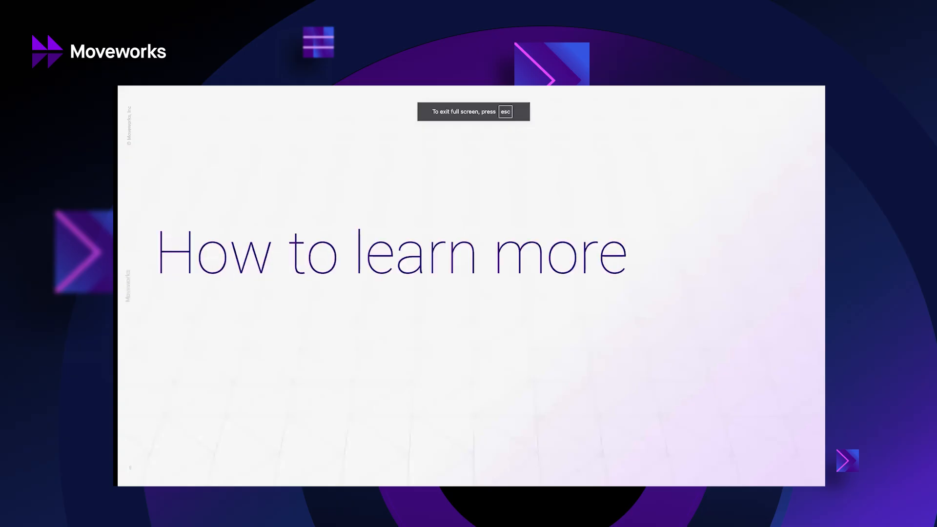
key(Right)
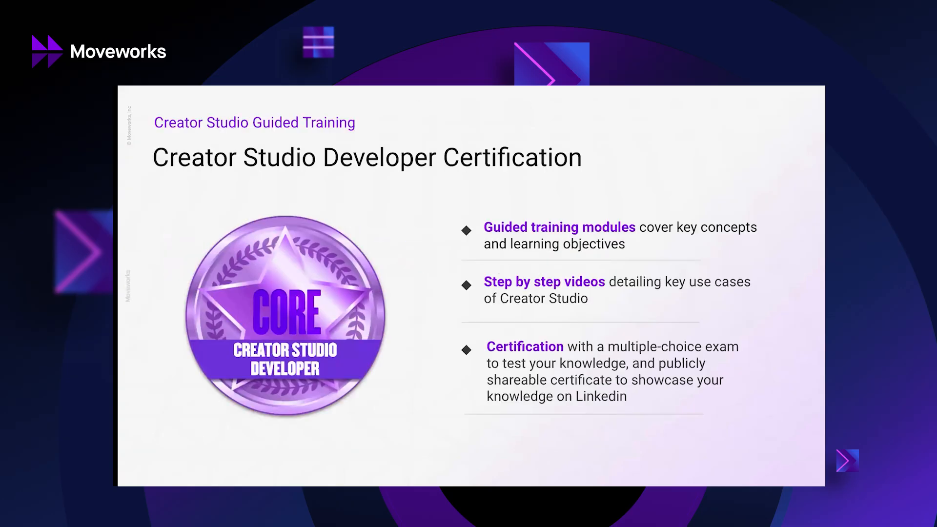